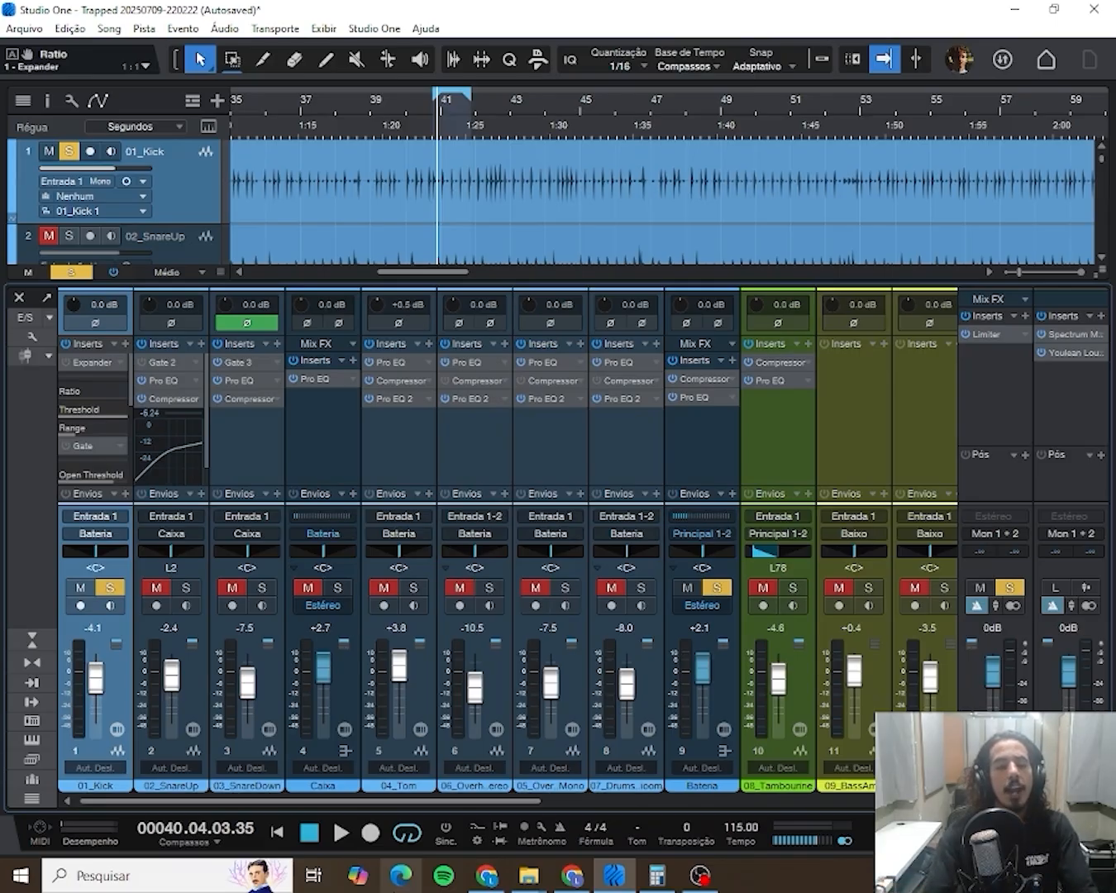
# - Open the Expander on the 01_Kick channel and briefly audition the soloed kick
pyautogui.click(91, 363)
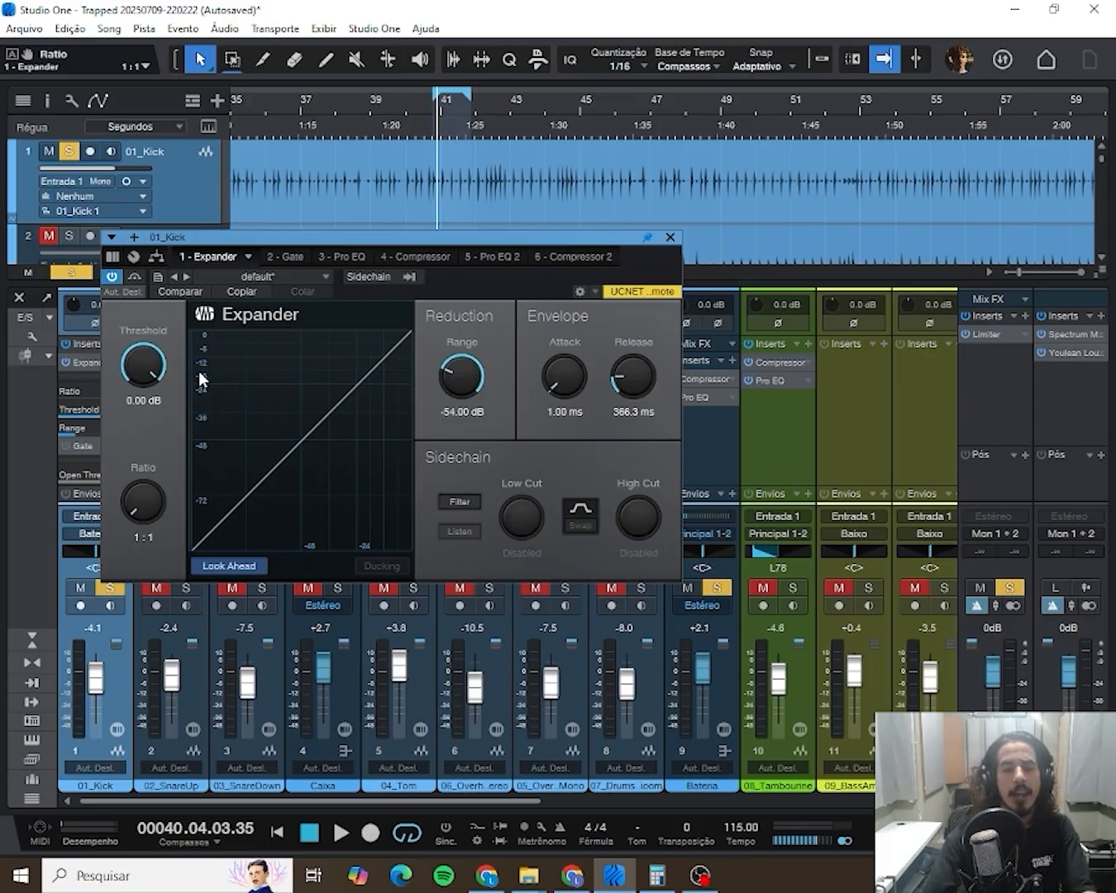
pyautogui.press('space')
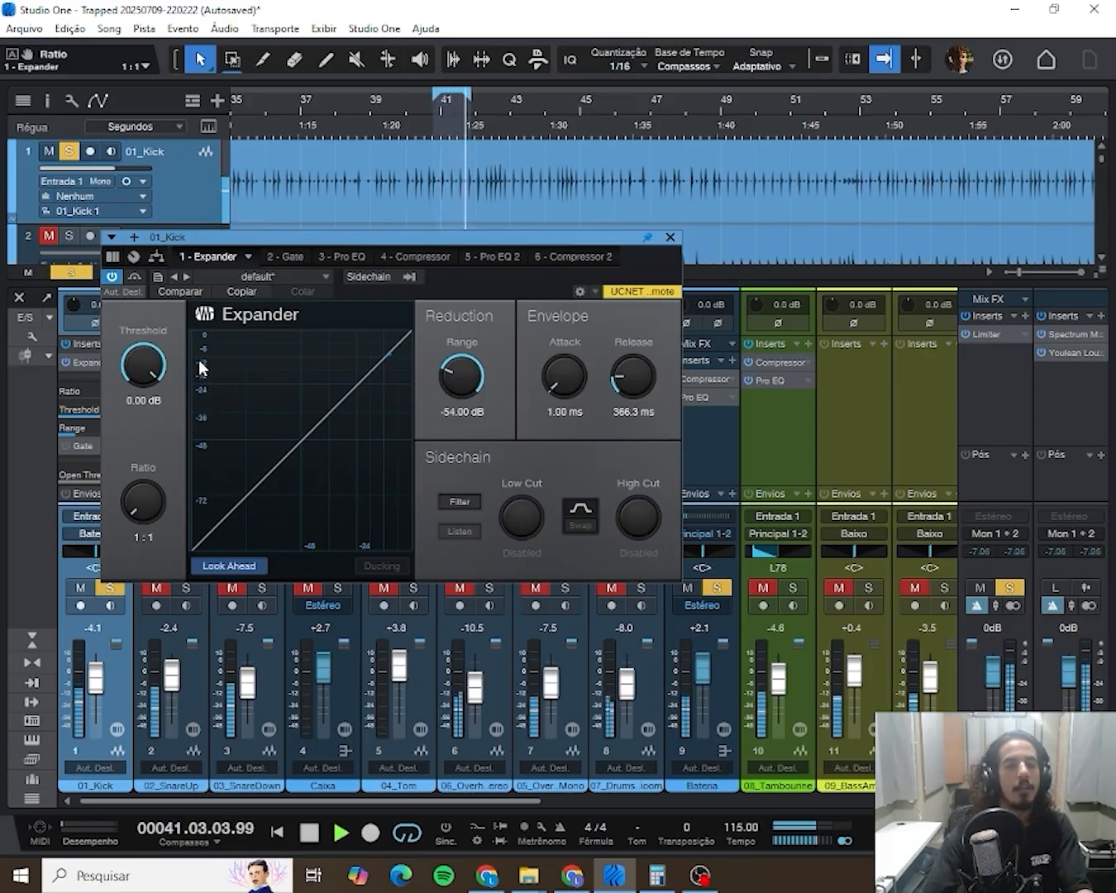
pyautogui.press('space')
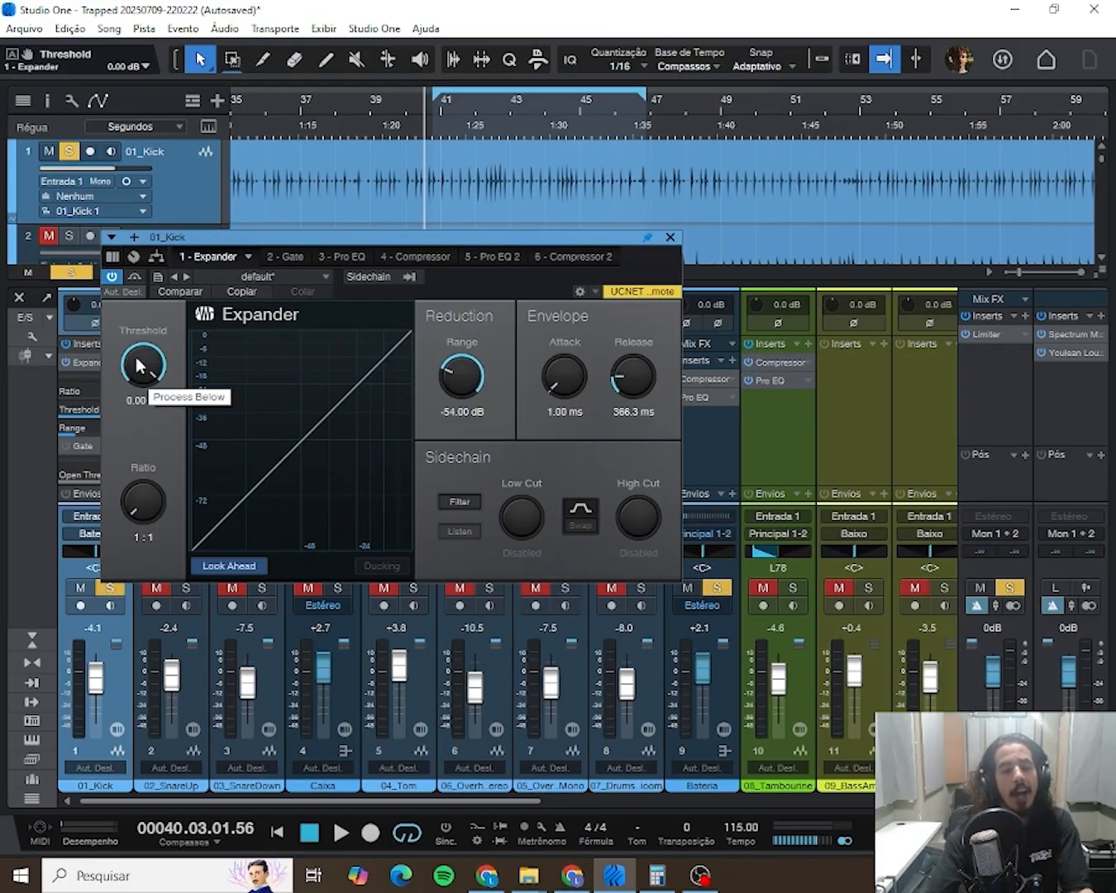
# - Sweep the Expander threshold down to -60 dB and back to 0 dB, and raise the ratio to 1:20 during playback
pyautogui.moveTo(139, 366); pyautogui.dragTo(77, 643)
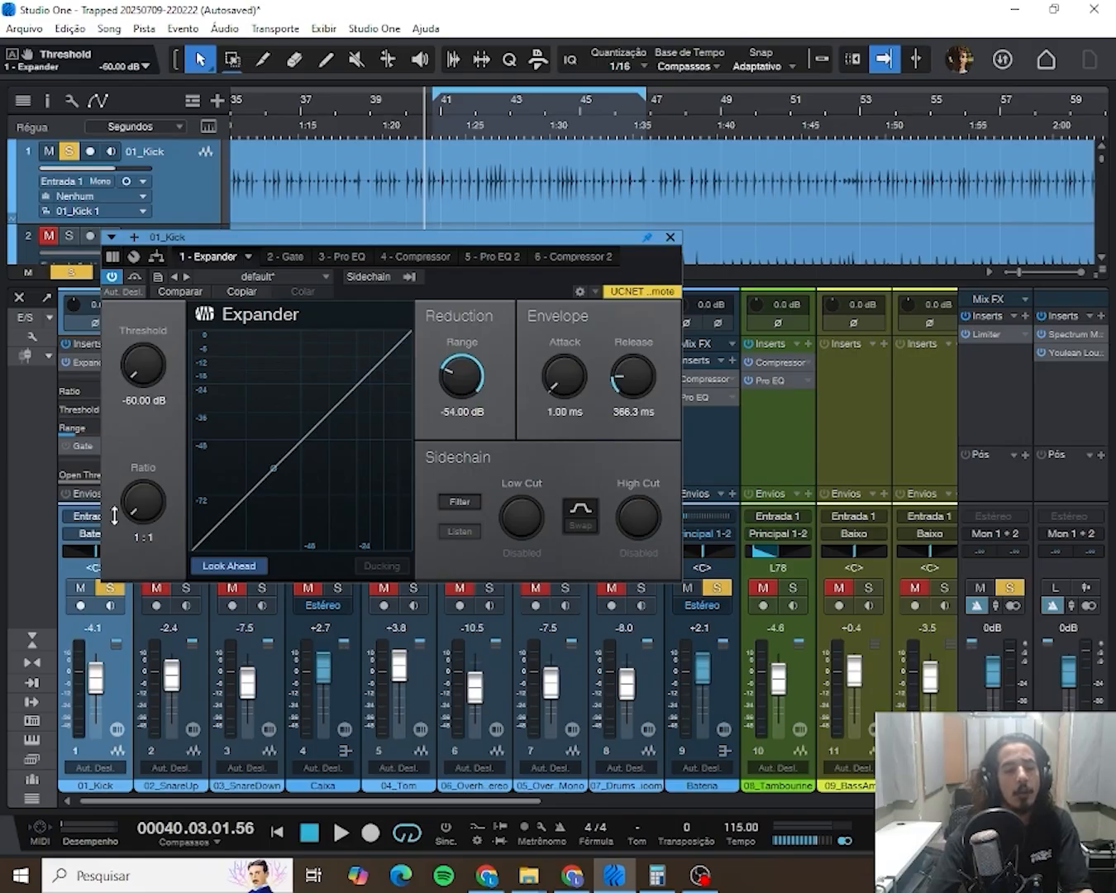
pyautogui.moveTo(139, 387); pyautogui.dragTo(165, 369)
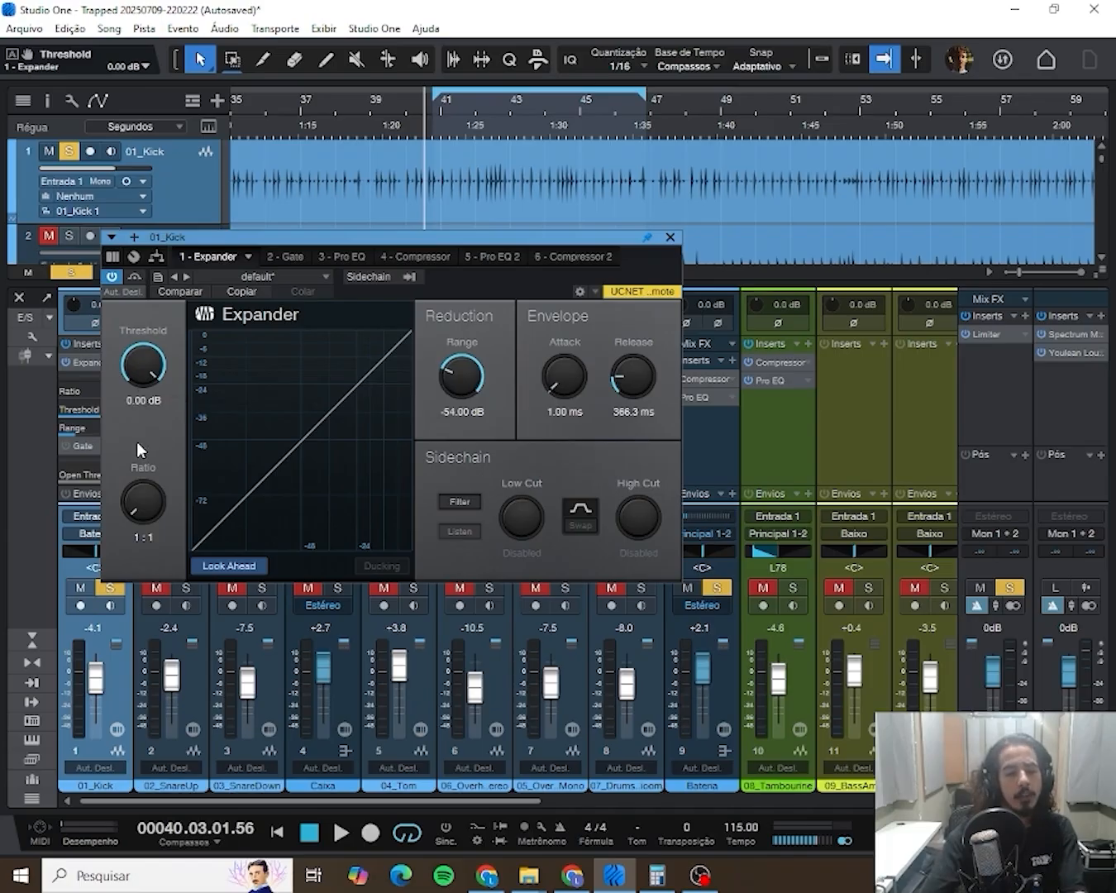
pyautogui.press('space')
pyautogui.moveTo(137, 496); pyautogui.dragTo(193, 383)
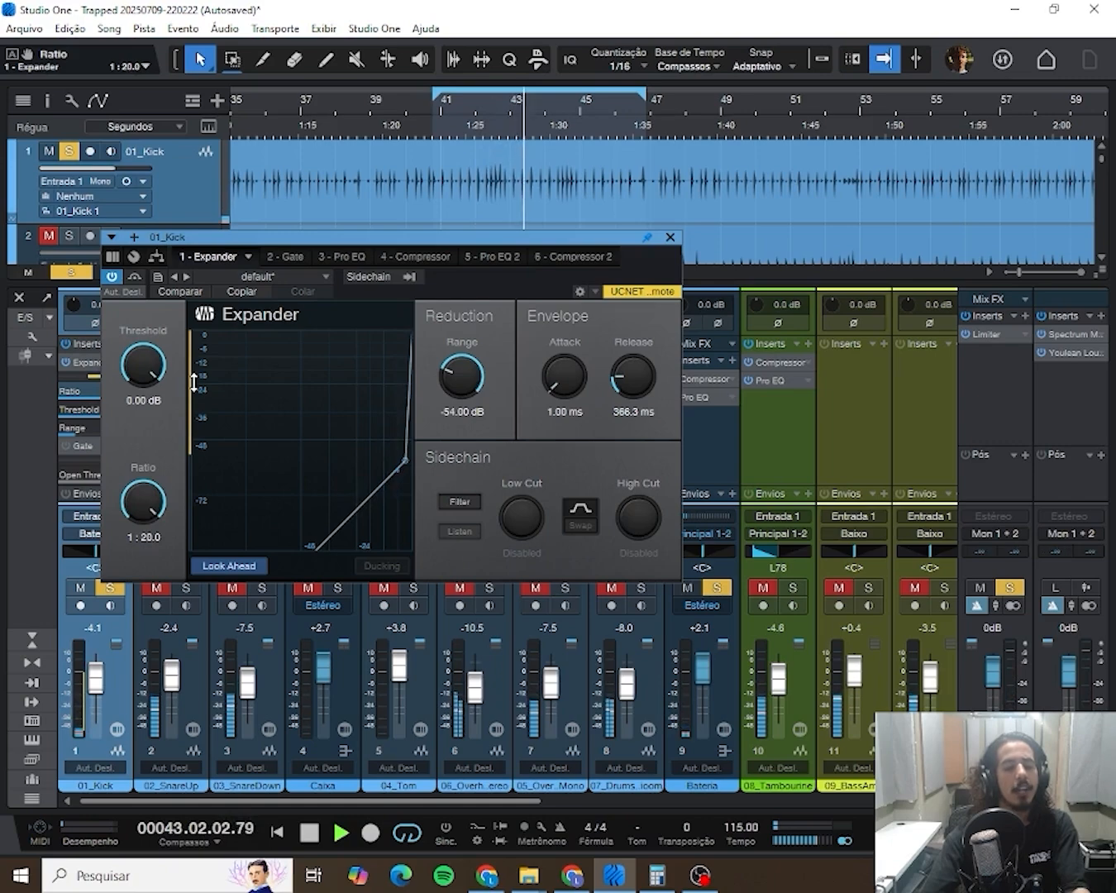
# - Try a threshold of -60 dB, a ratio of 1:1.2, and a threshold of -3.60 dB on the playing kick
pyautogui.moveTo(137, 353); pyautogui.dragTo(116, 517)
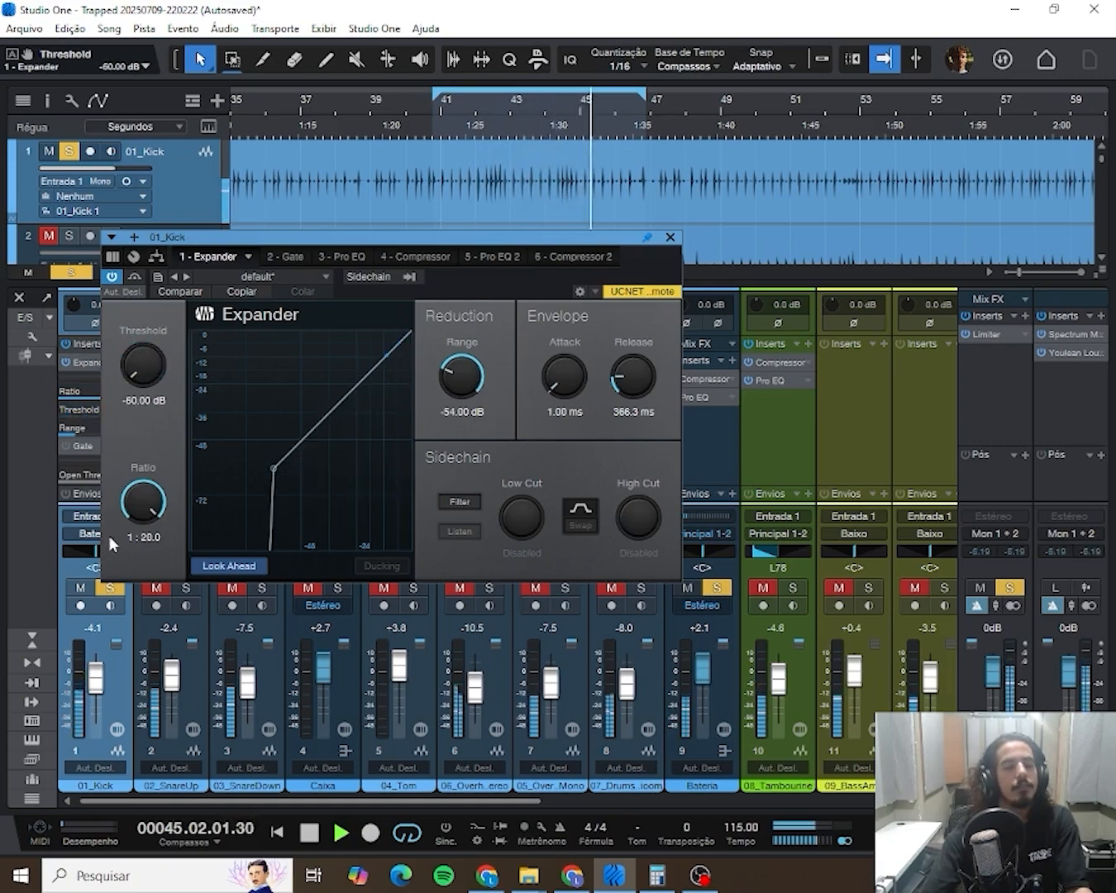
pyautogui.moveTo(119, 506); pyautogui.dragTo(92, 610)
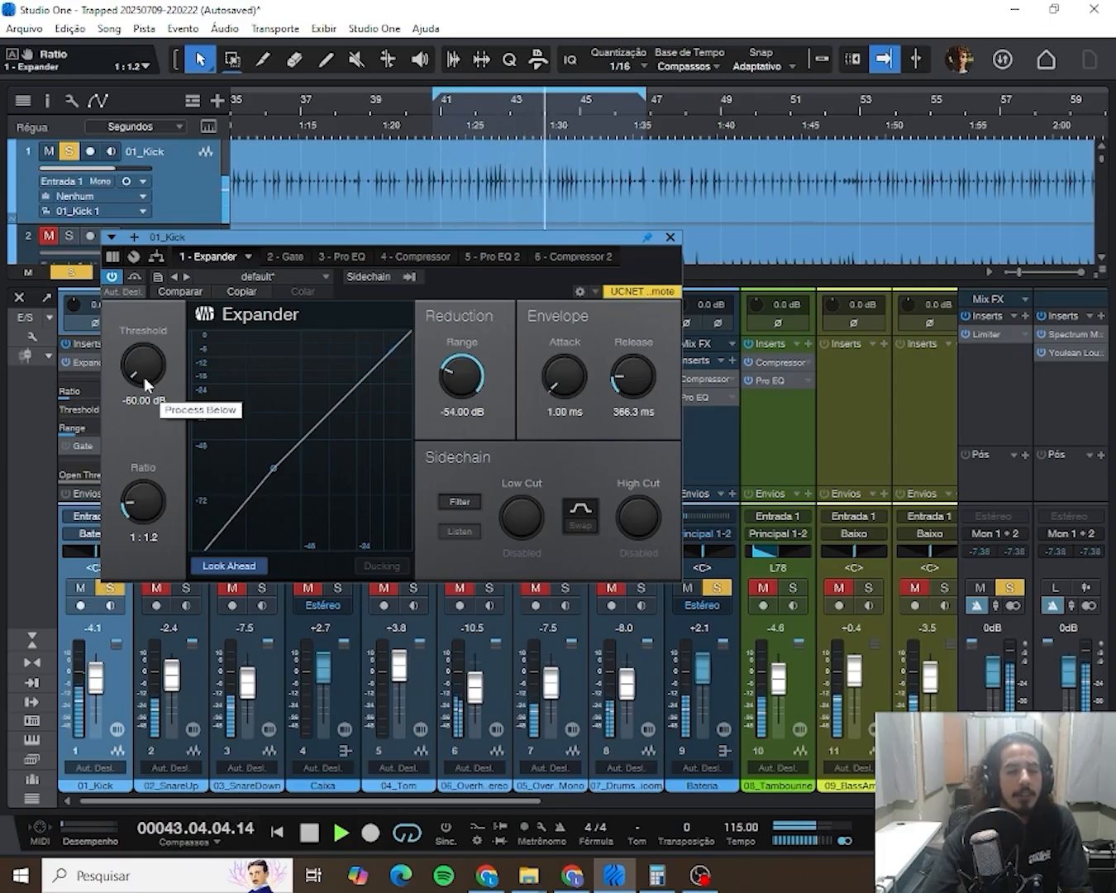
pyautogui.moveTo(144, 377); pyautogui.dragTo(189, 273)
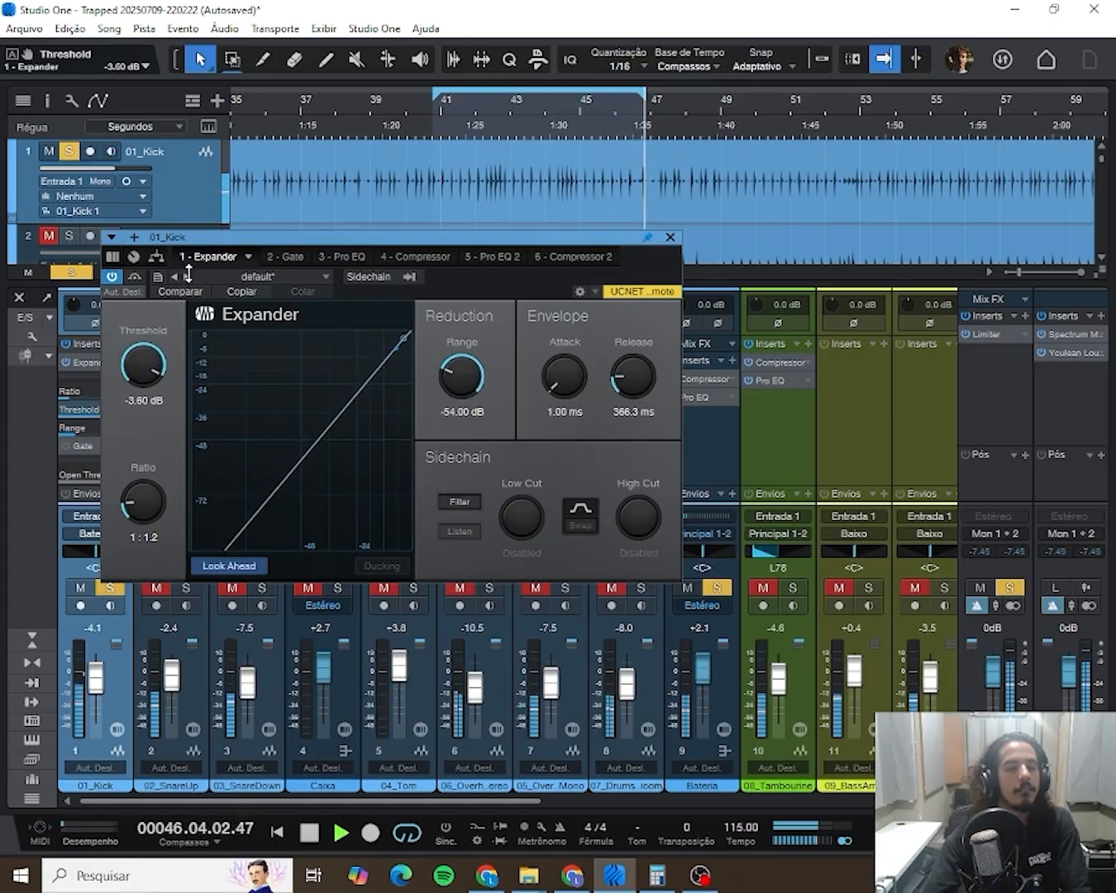
# - Load the Expander's BD - Generic preset and lower its threshold to -12.90 dB
pyautogui.click(187, 277)
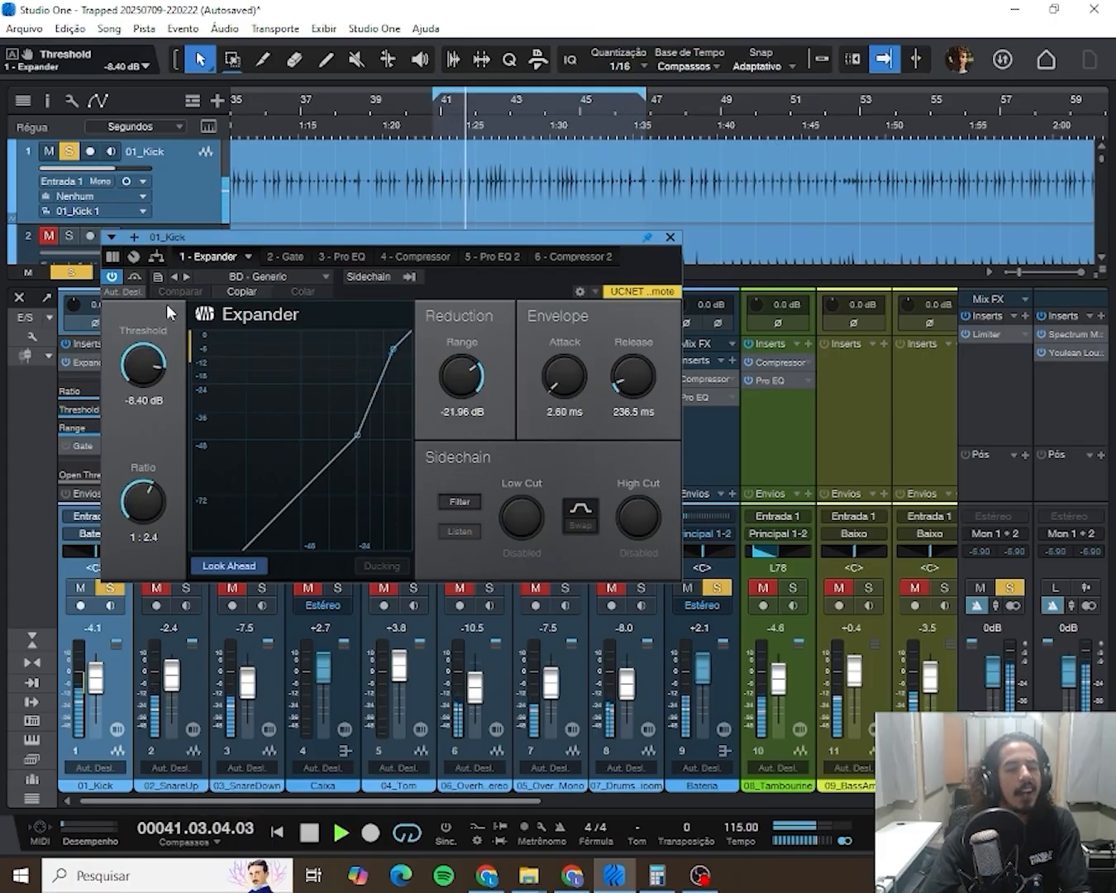
pyautogui.moveTo(139, 357); pyautogui.dragTo(135, 375)
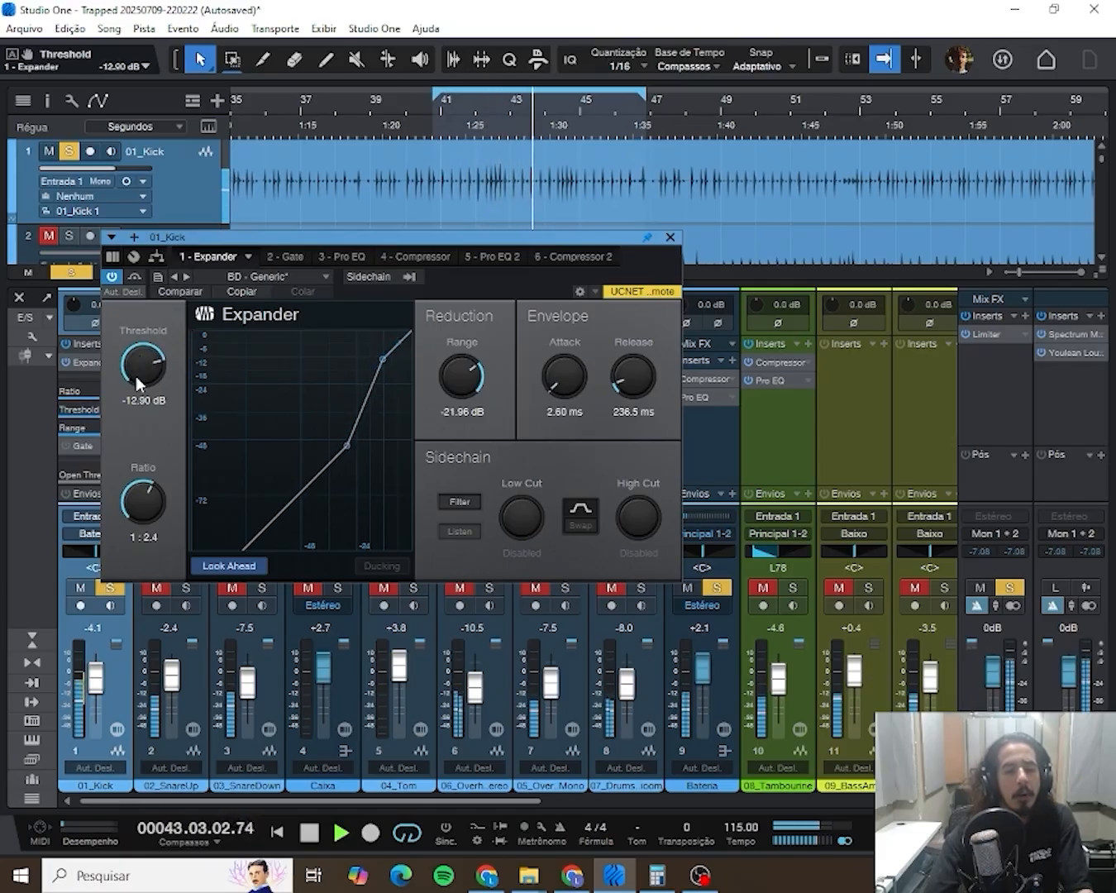
# - Raise the Expander ratio in stages to 1:10.1, set the range to -36 dB, and stop playback
pyautogui.rightClick(128, 515)
pyautogui.click(123, 494)
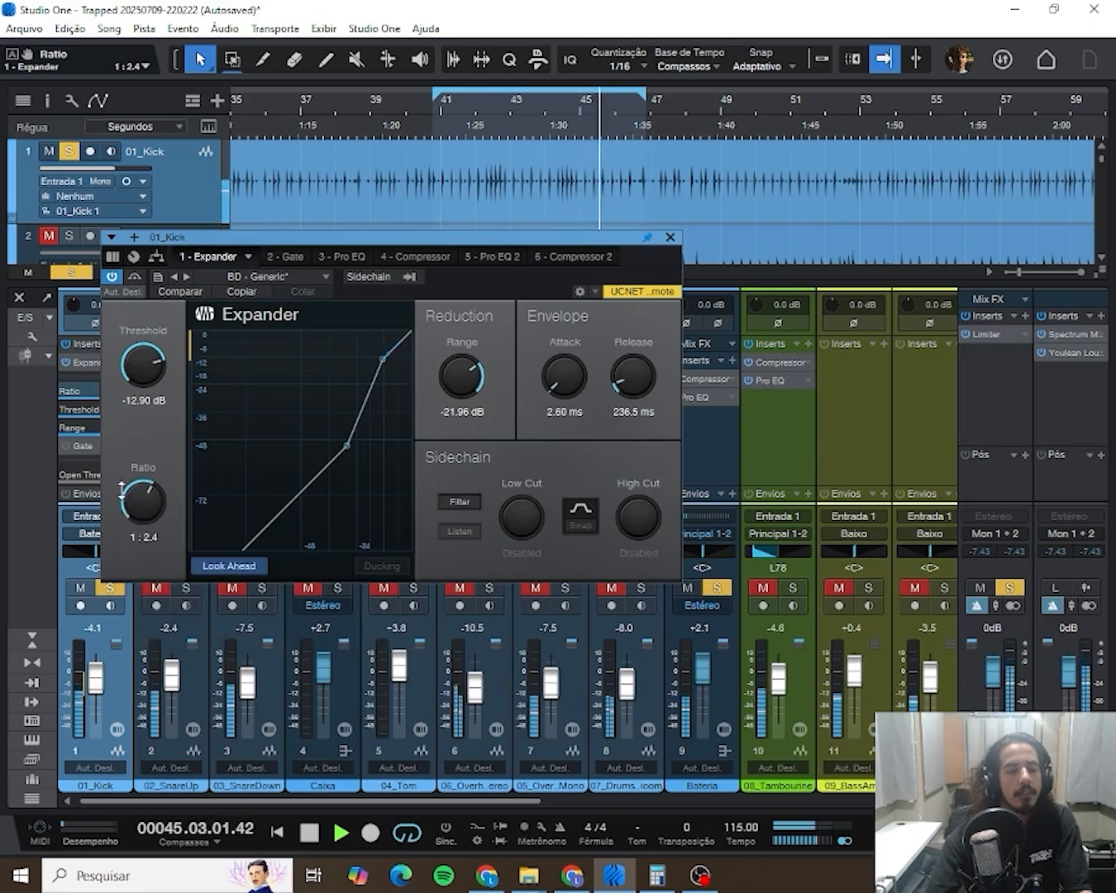
pyautogui.moveTo(135, 484); pyautogui.dragTo(135, 484)
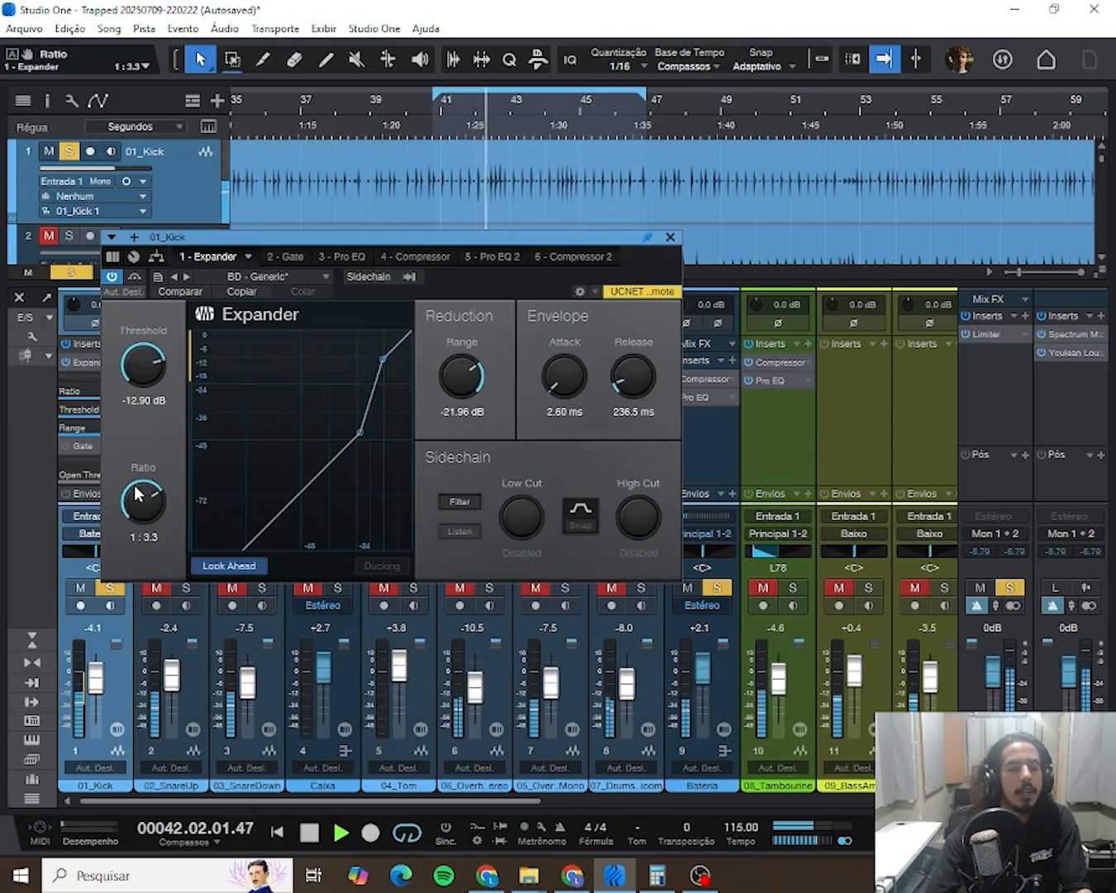
pyautogui.moveTo(138, 494); pyautogui.dragTo(209, 466)
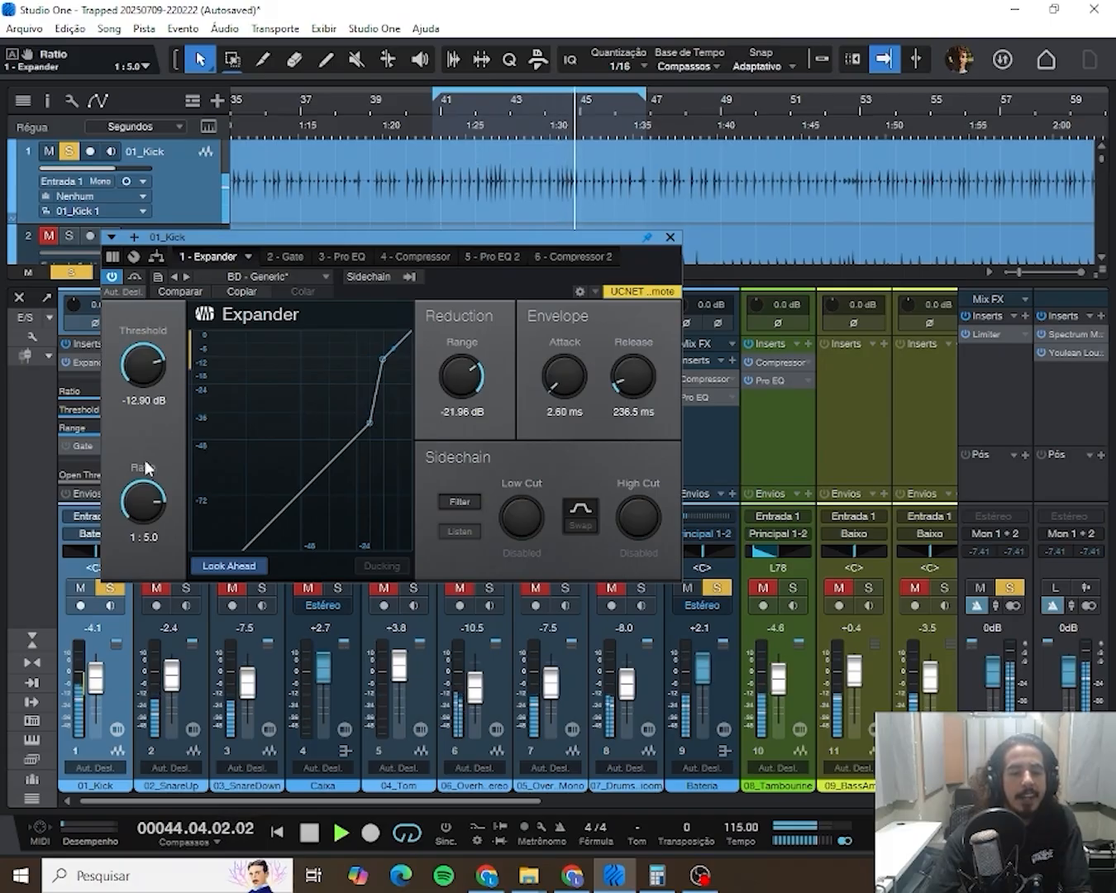
pyautogui.moveTo(143, 497); pyautogui.dragTo(149, 483)
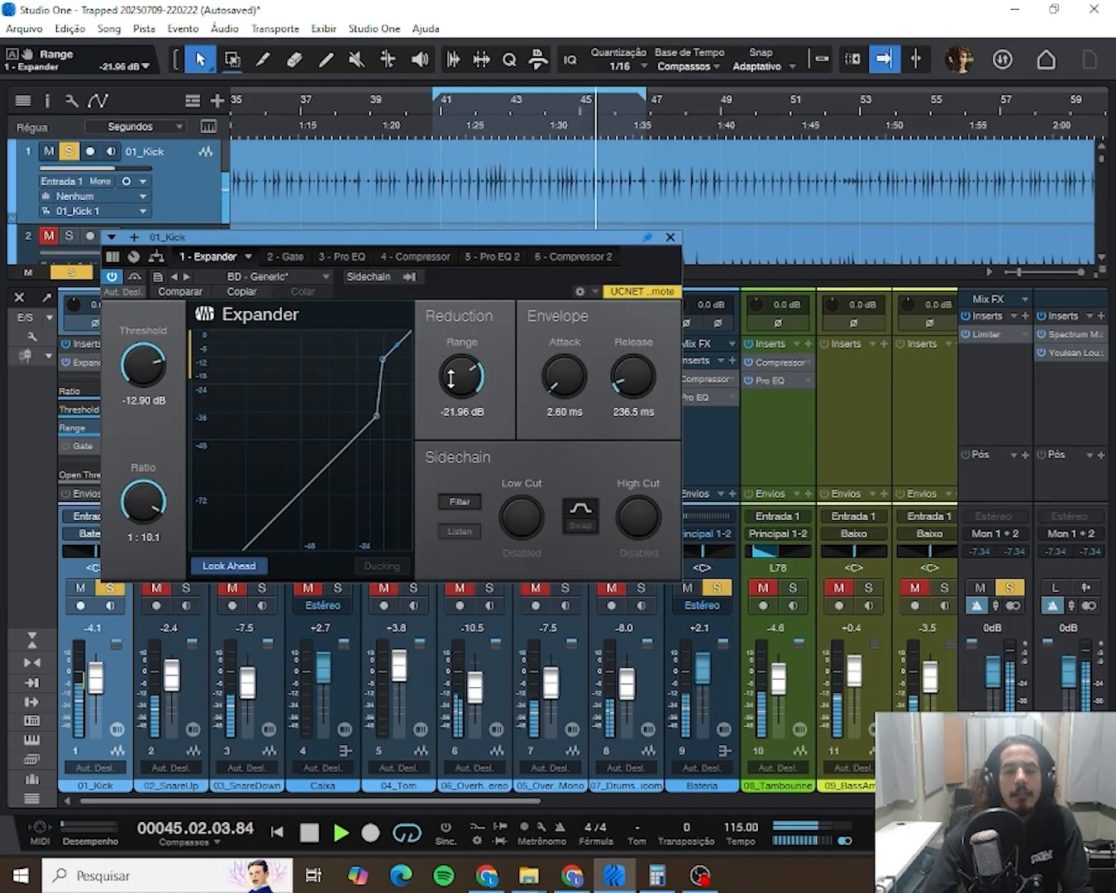
pyautogui.moveTo(451, 377)
pyautogui.mouseDown()
pyautogui.moveTo(471, 341)
pyautogui.moveTo(445, 404)
pyautogui.mouseUp()
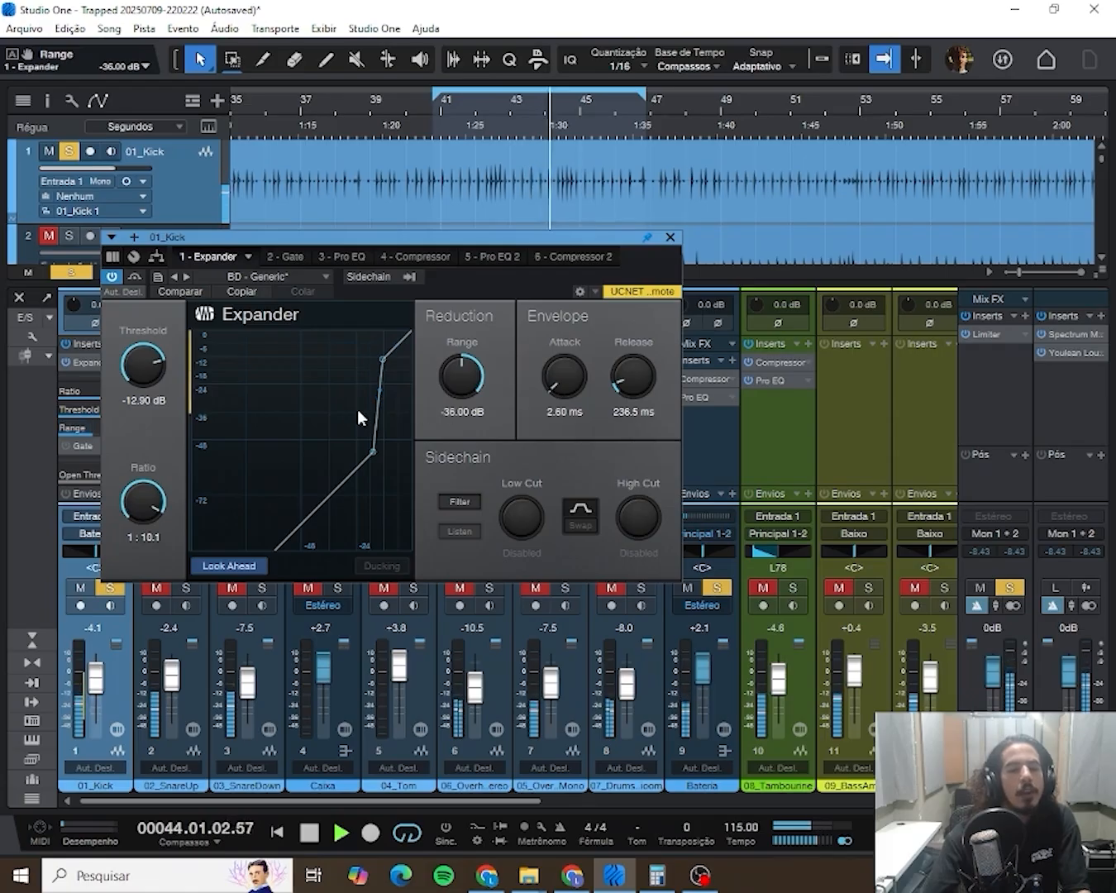
pyautogui.press('space')
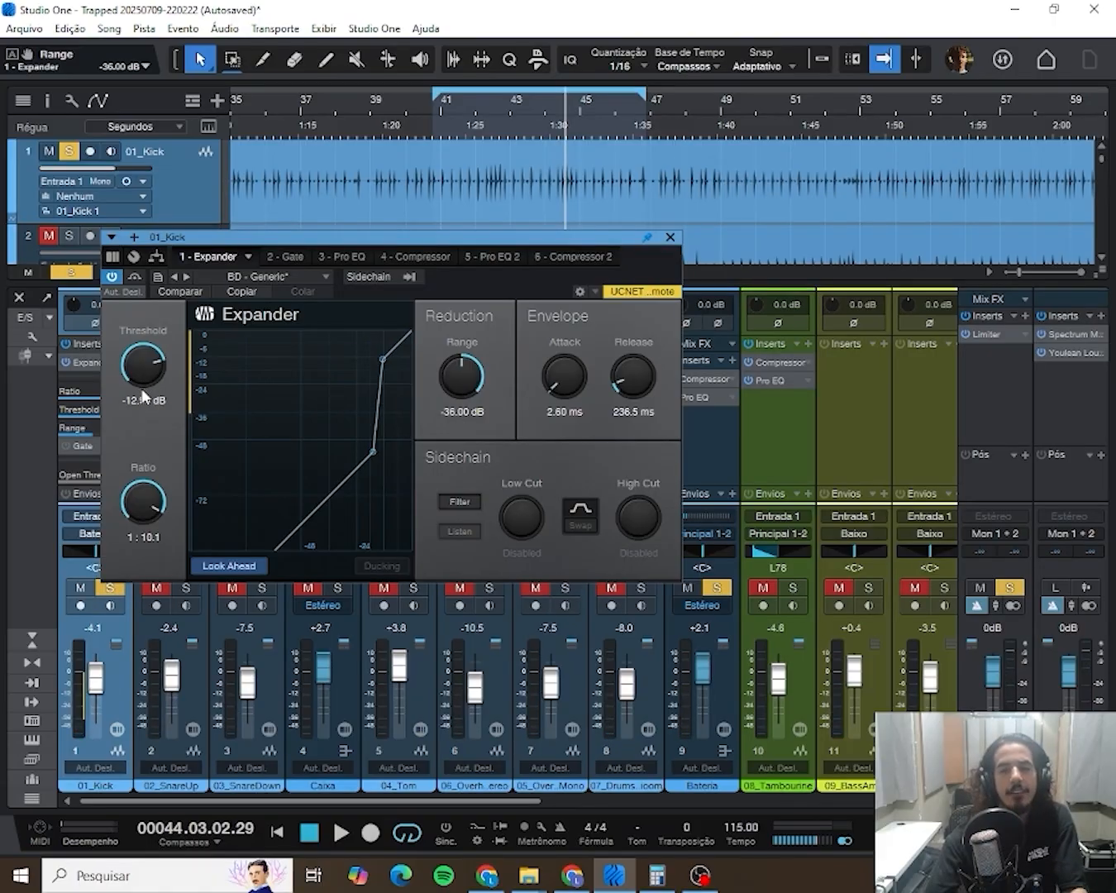
# - Play the kick while setting the ratio to 1:3.1 and the range to -56.88 dB, and stop playback
pyautogui.press('space')
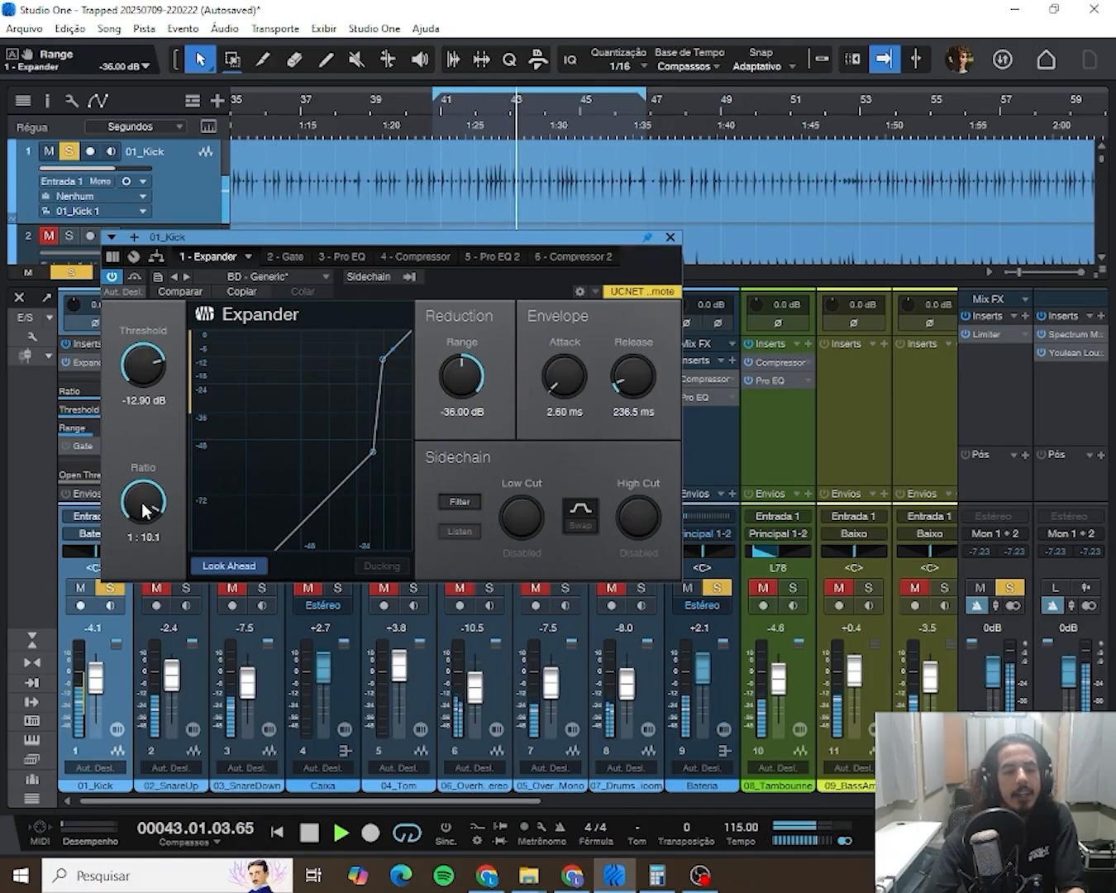
pyautogui.moveTo(141, 504); pyautogui.dragTo(133, 535)
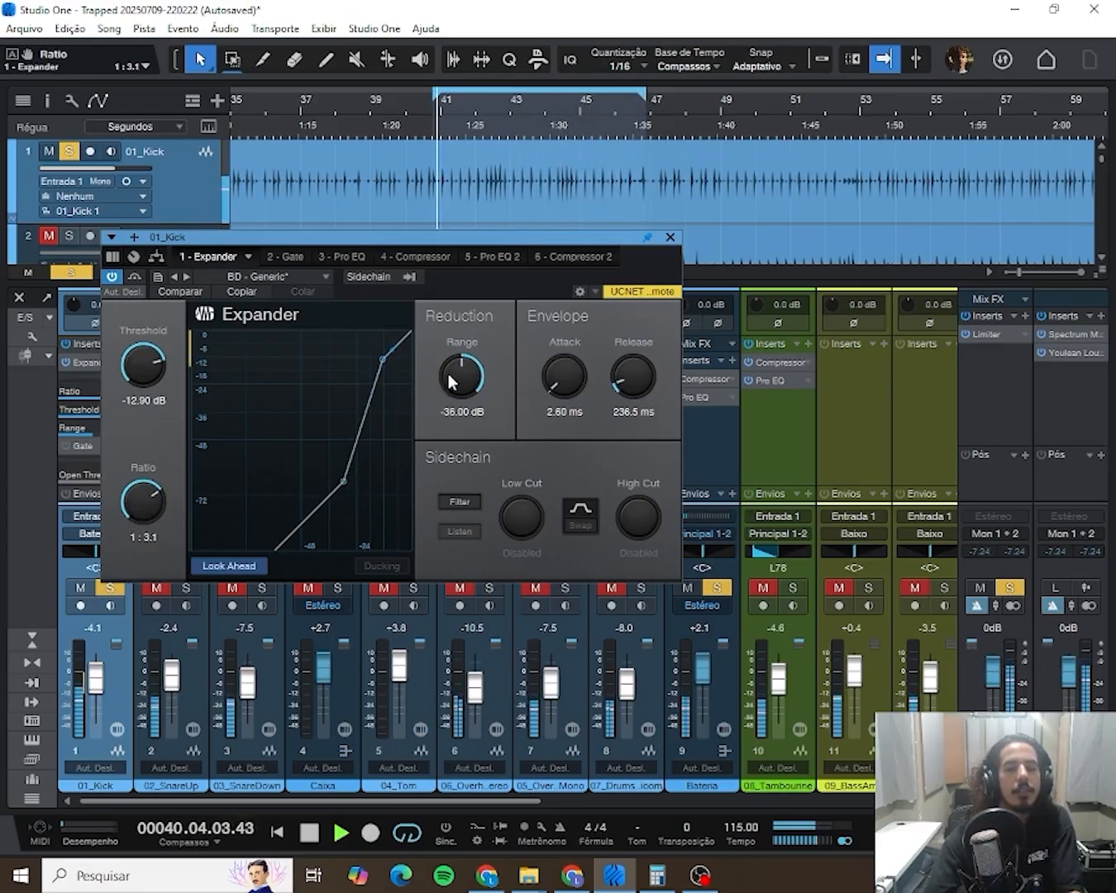
pyautogui.moveTo(452, 382); pyautogui.dragTo(446, 411)
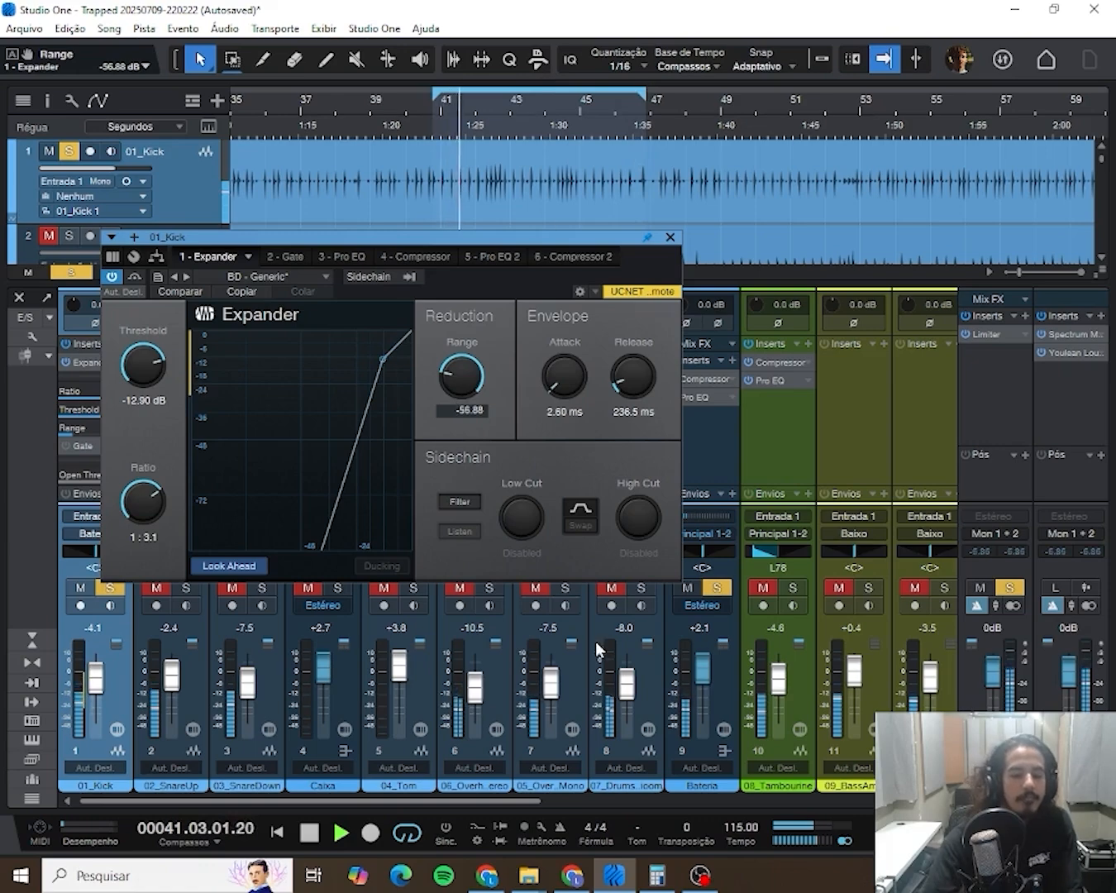
pyautogui.click(310, 833)
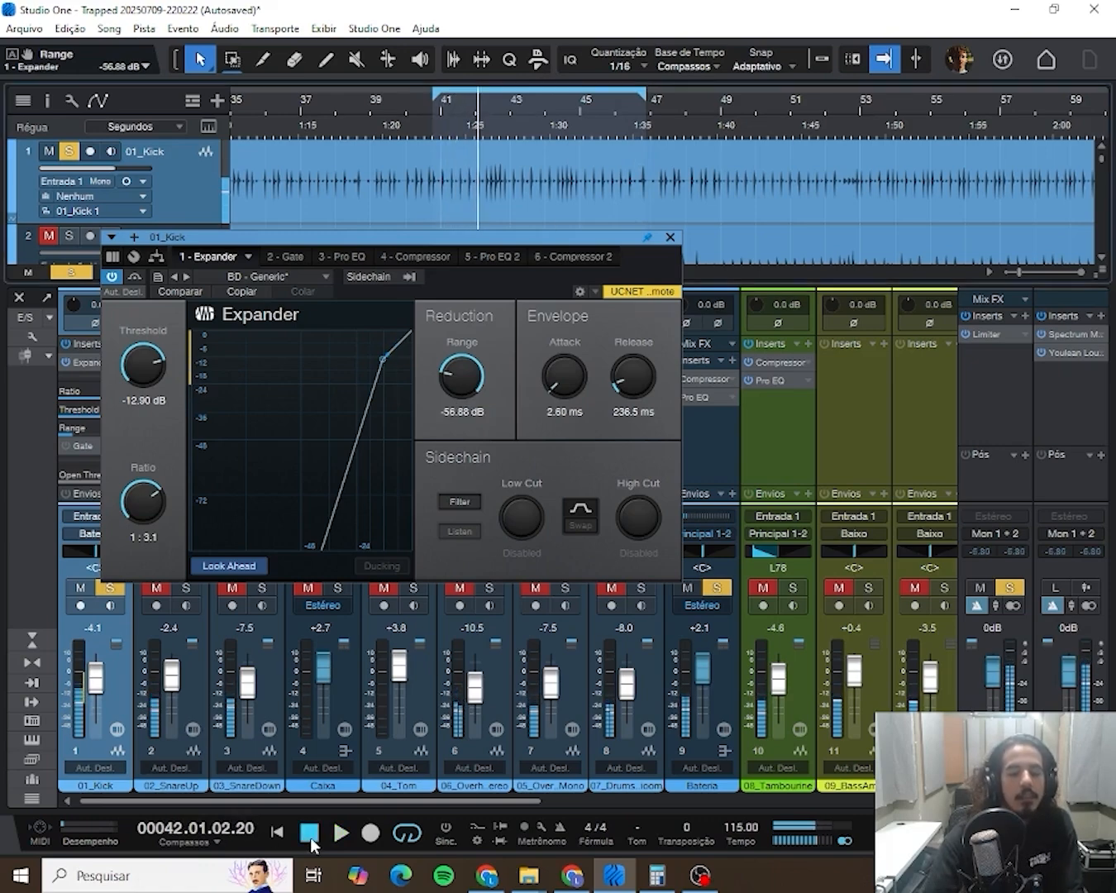
# - Replay the kick from just before bar 41 to check the Expander's 2.60 ms attack
pyautogui.click(429, 100)
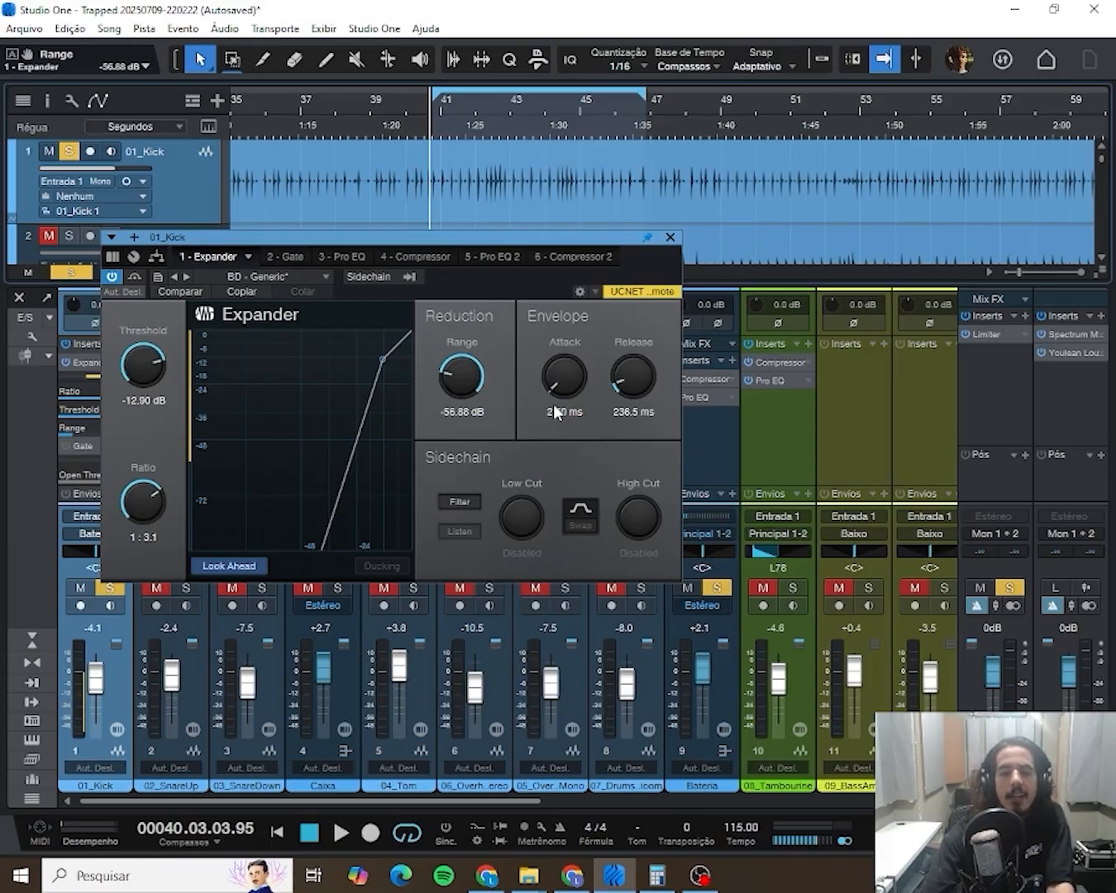
pyautogui.moveTo(560, 387)
pyautogui.mouseDown()
pyautogui.moveTo(576, 354)
pyautogui.moveTo(562, 391)
pyautogui.mouseUp()
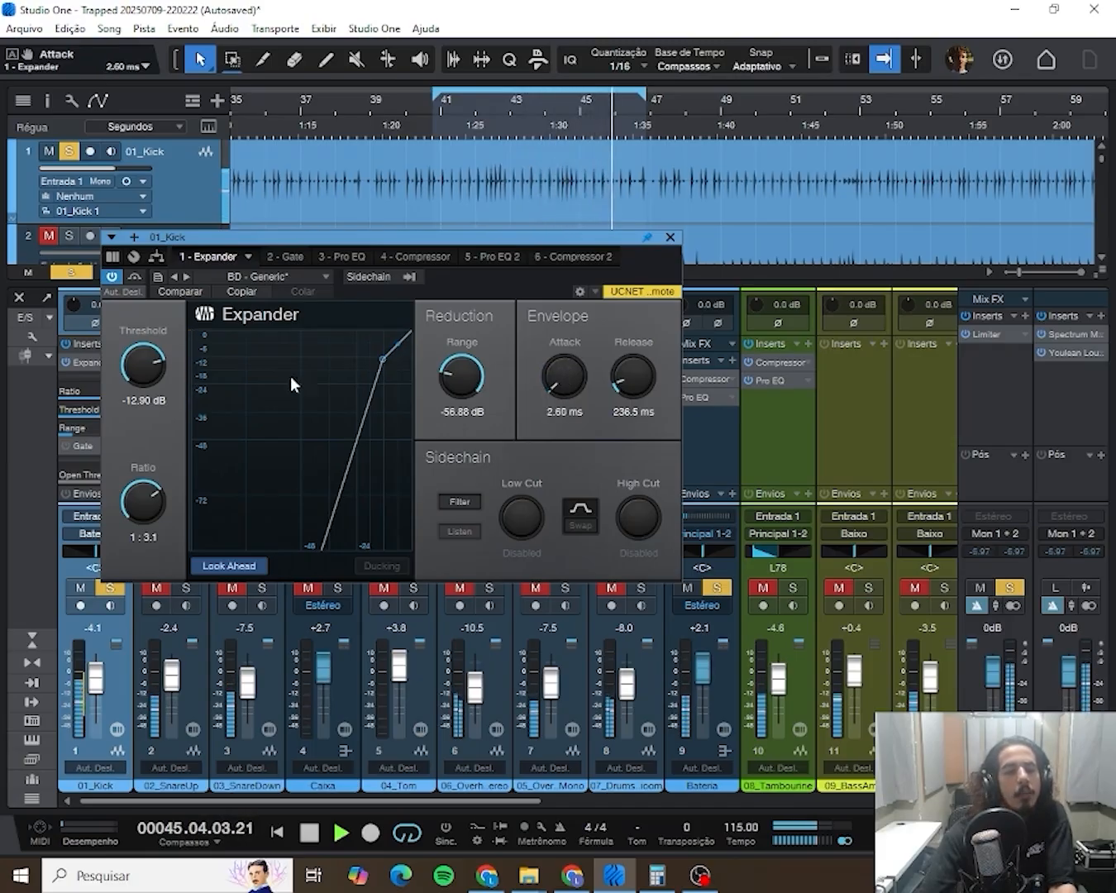
pyautogui.press('space')
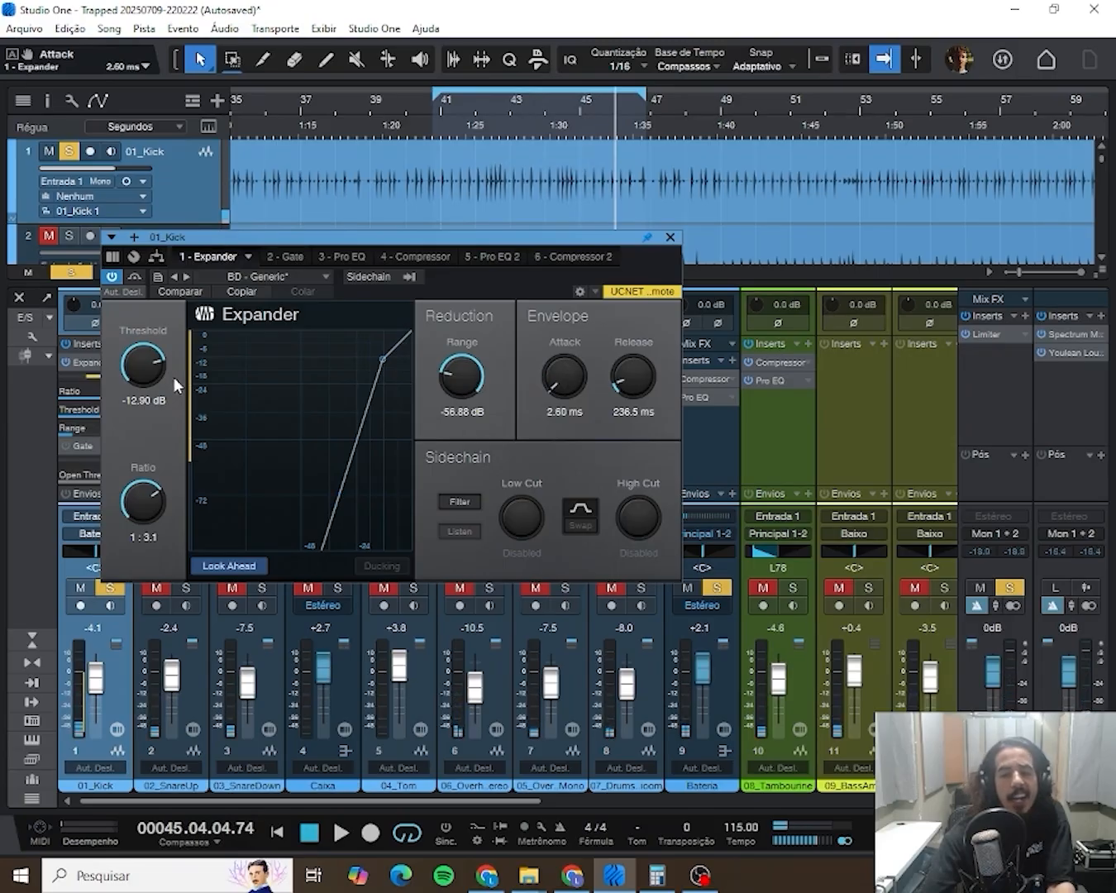
# - Compare a long release of 1.28 s with a short one of 70.7 ms on the playing kick
pyautogui.press('space')
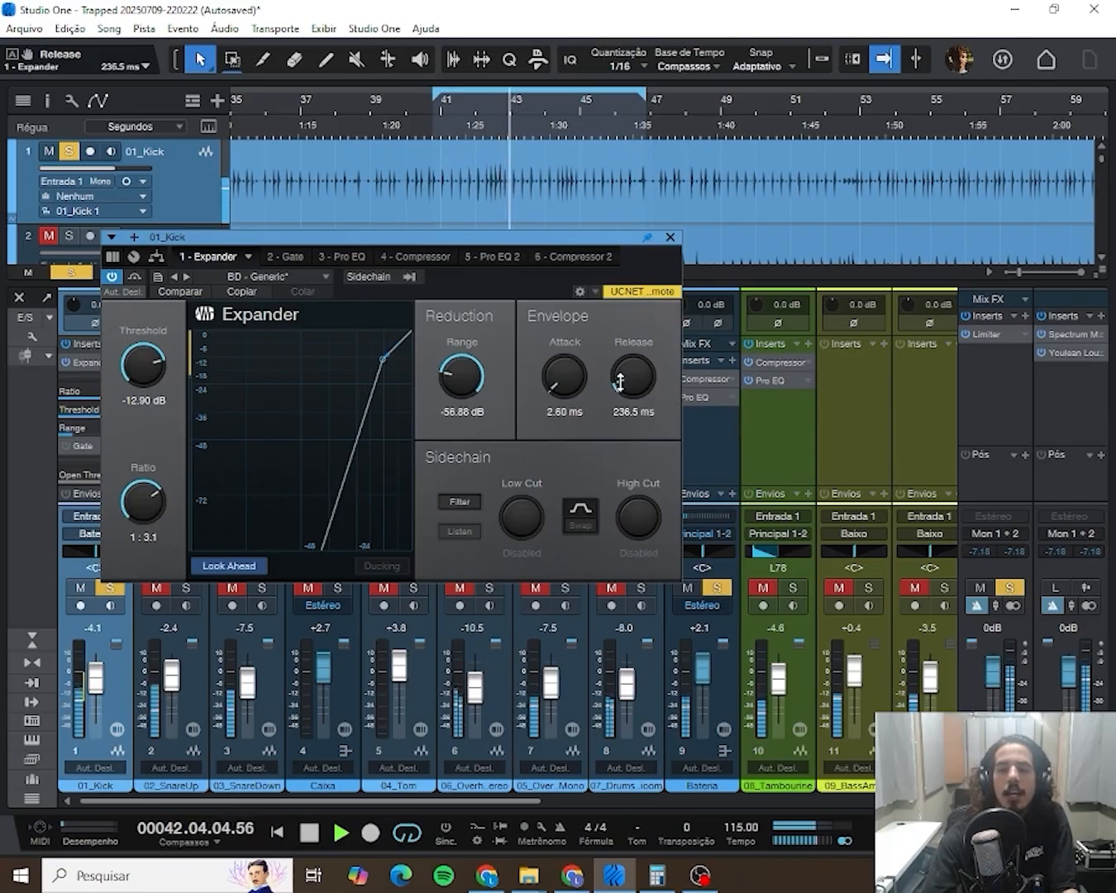
pyautogui.moveTo(621, 381); pyautogui.dragTo(662, 328)
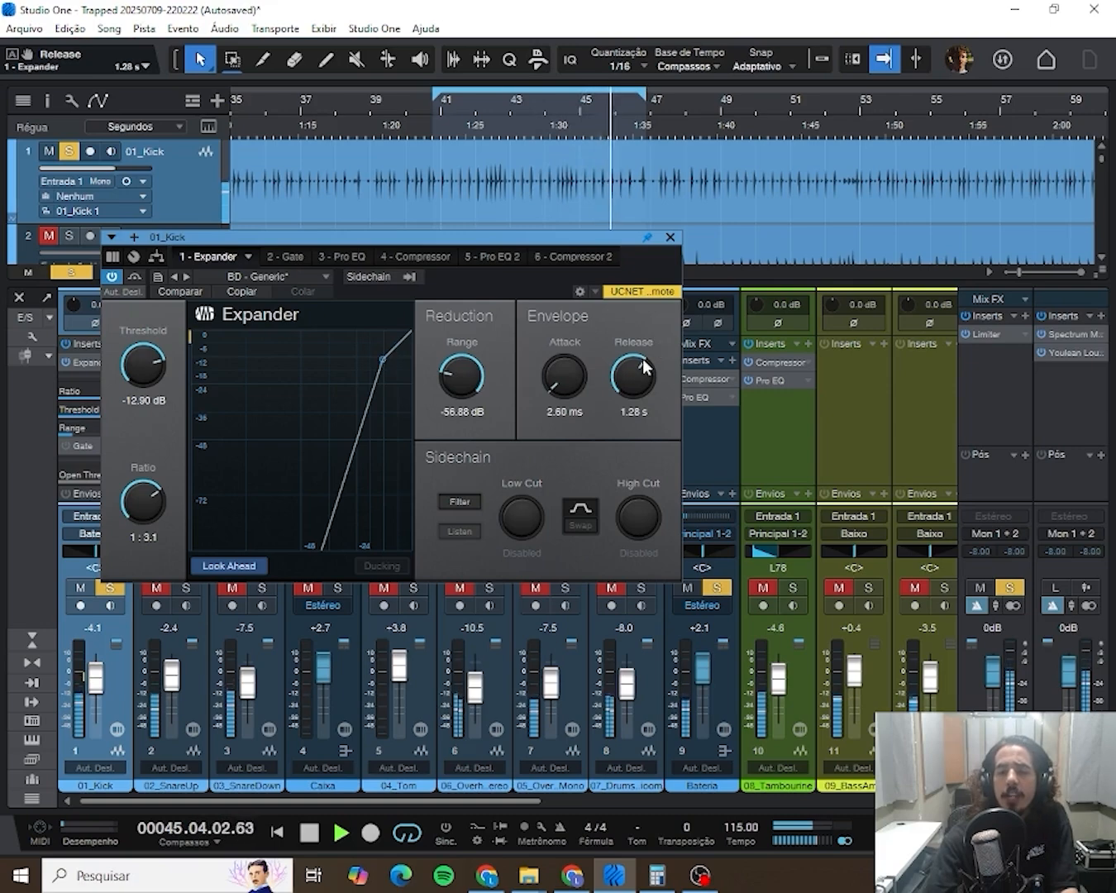
pyautogui.moveTo(642, 359); pyautogui.dragTo(617, 453)
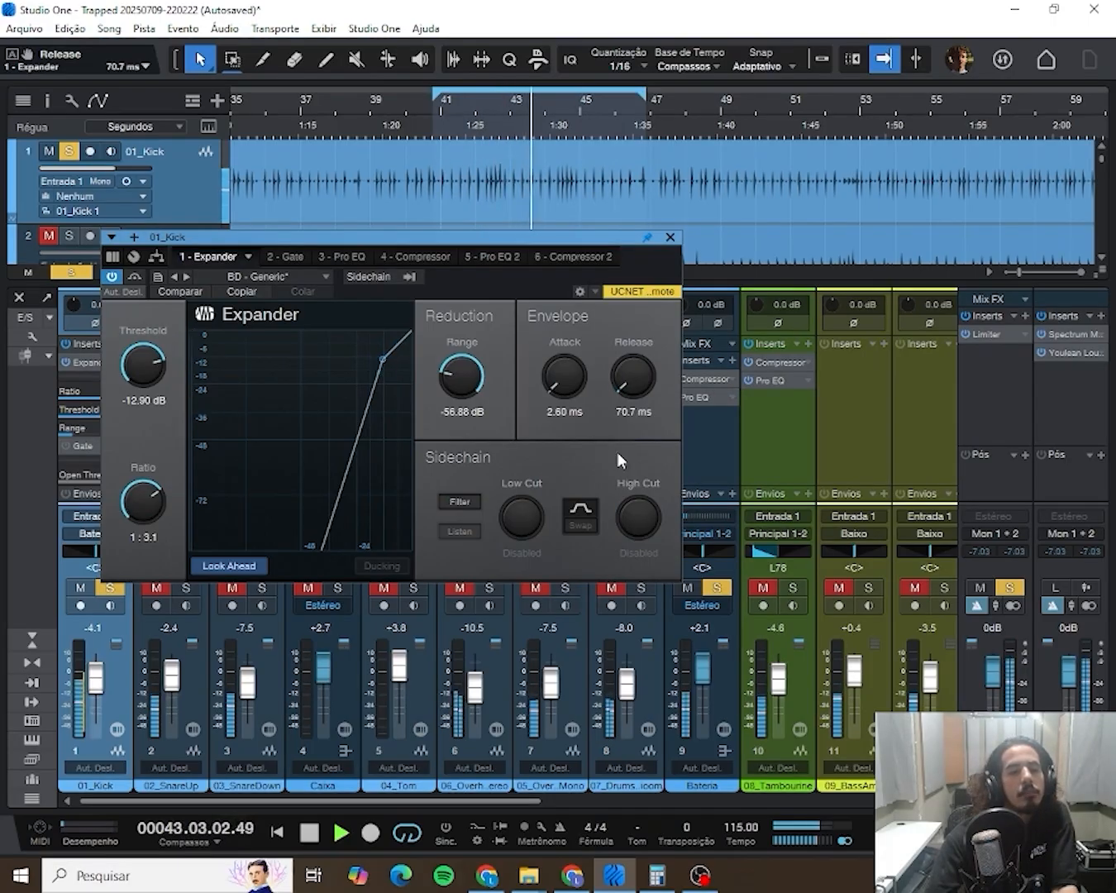
pyautogui.press('space')
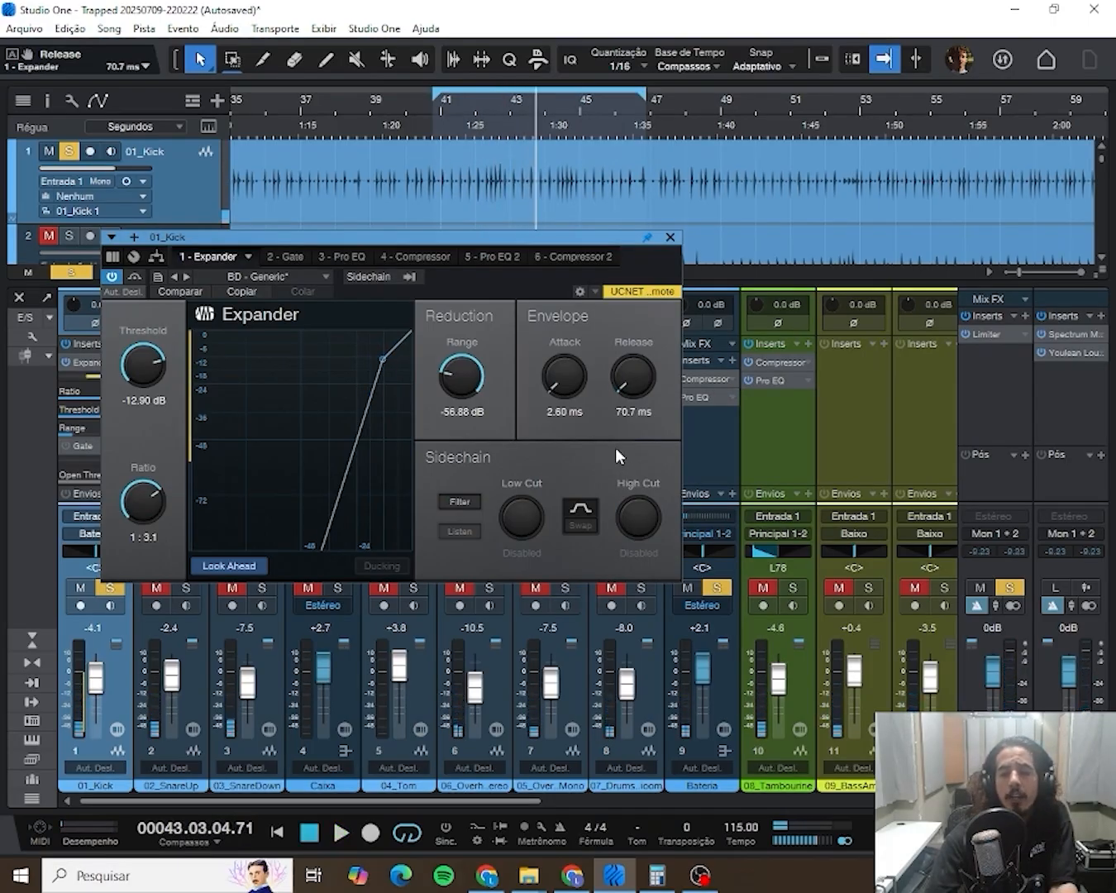
# - Set the Expander release to 246.2 ms and the range to -33.48 dB while the kick plays, and stop playback
pyautogui.press('space')
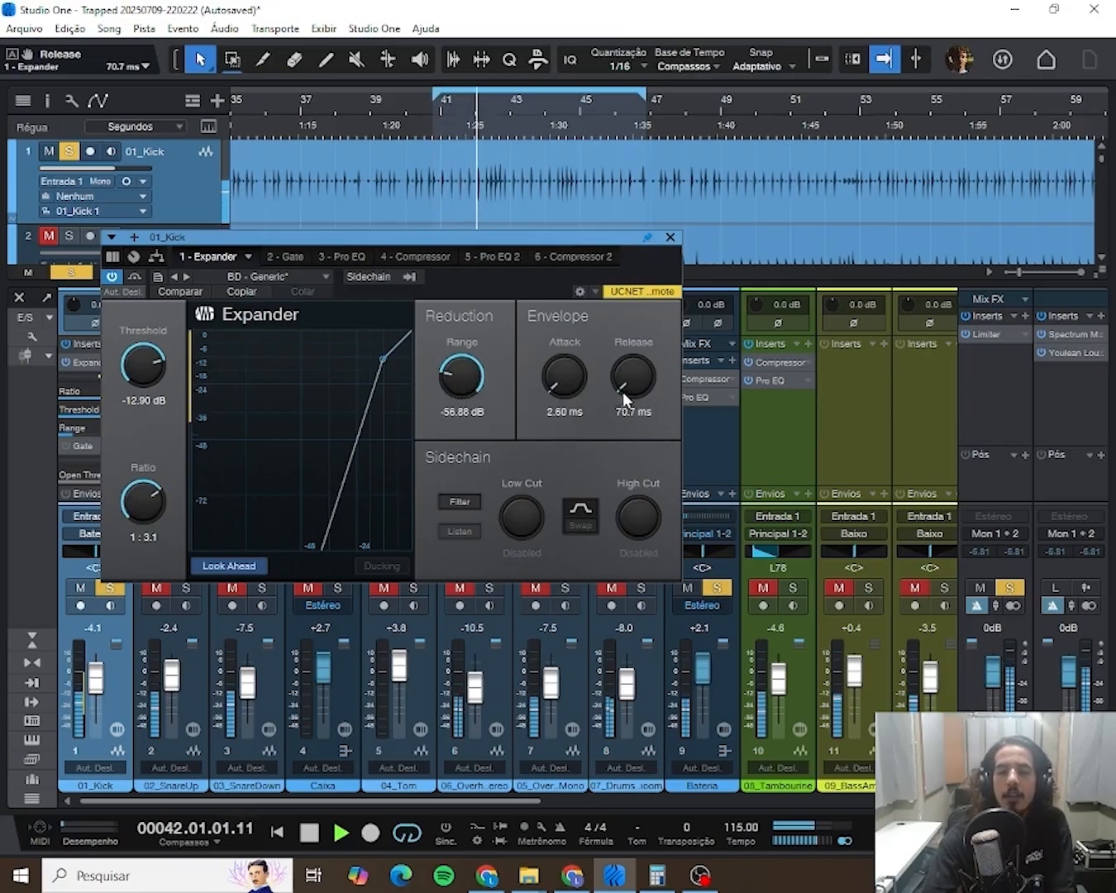
pyautogui.moveTo(623, 381)
pyautogui.mouseDown()
pyautogui.moveTo(626, 362)
pyautogui.moveTo(629, 386)
pyautogui.mouseUp()
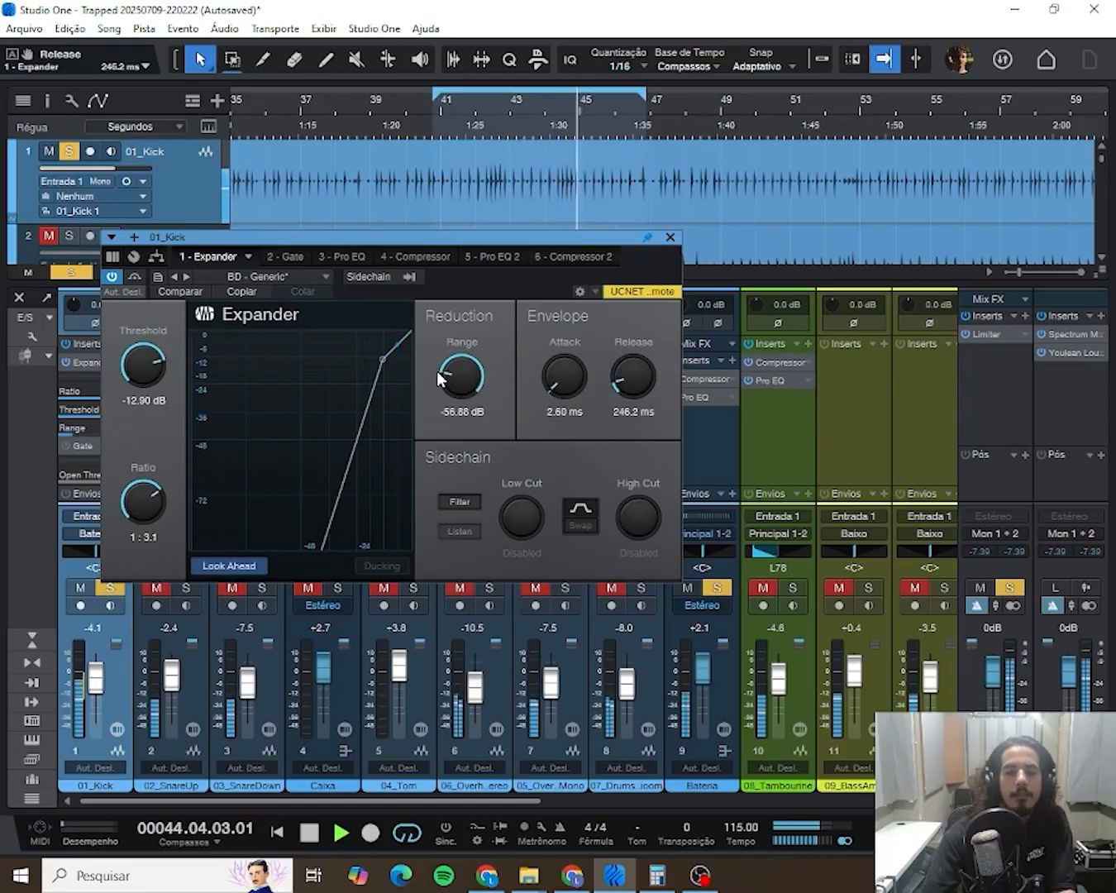
pyautogui.moveTo(446, 377); pyautogui.dragTo(490, 362)
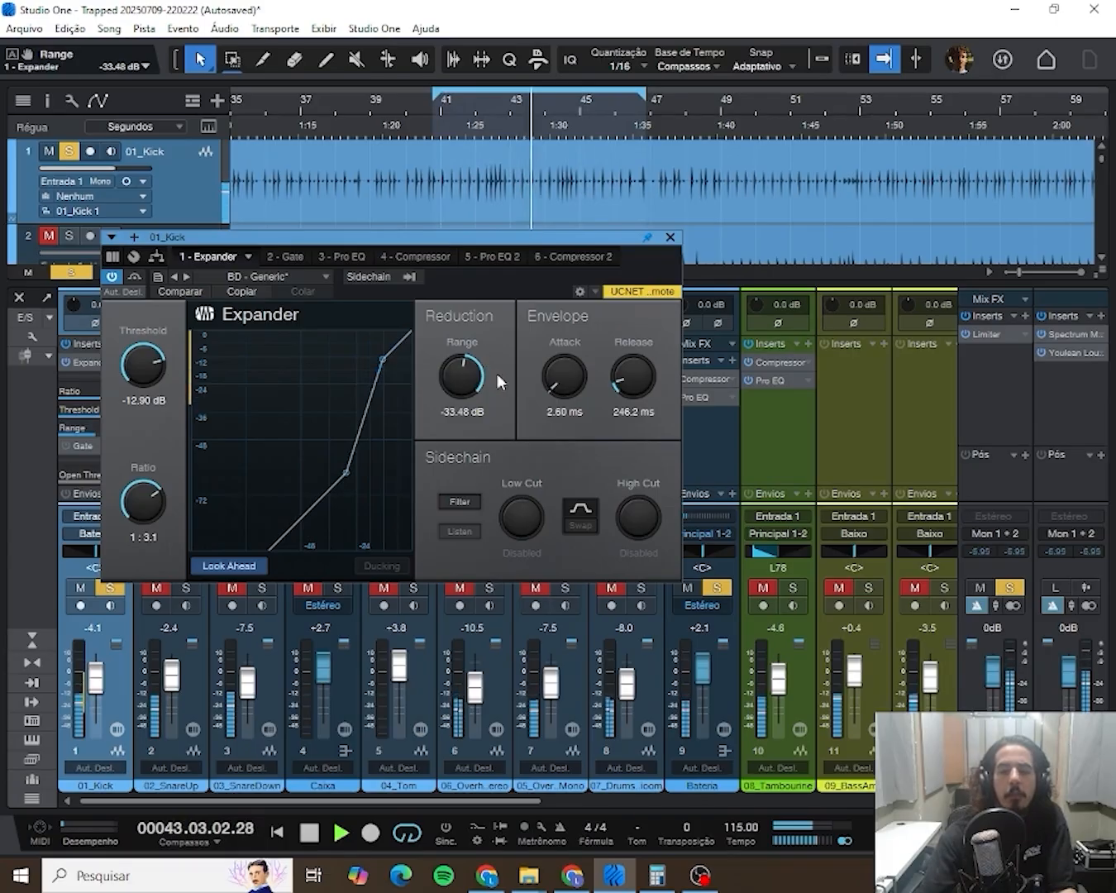
pyautogui.press('space')
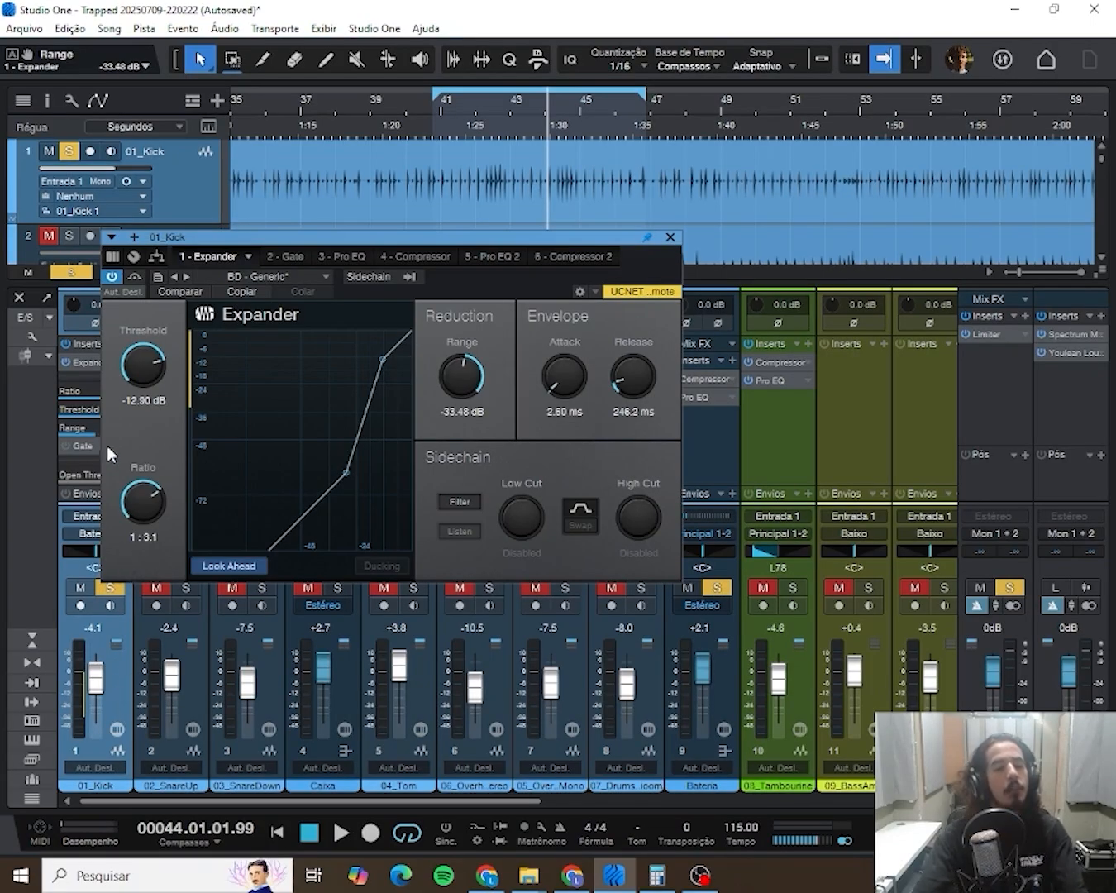
# - Look at the Pro EQ 2 settings in the kick's insert chain and close that equalizer window
pyautogui.click(154, 256)
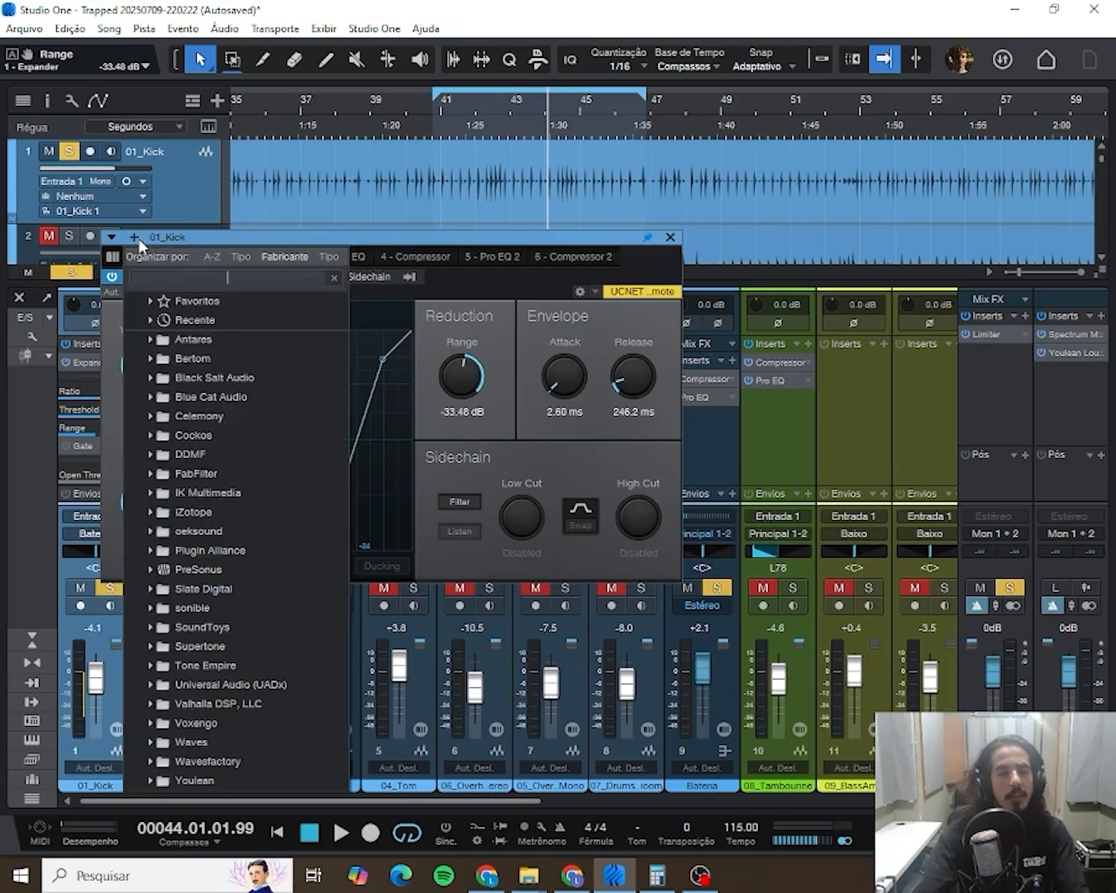
pyautogui.click(165, 239)
pyautogui.click(493, 257)
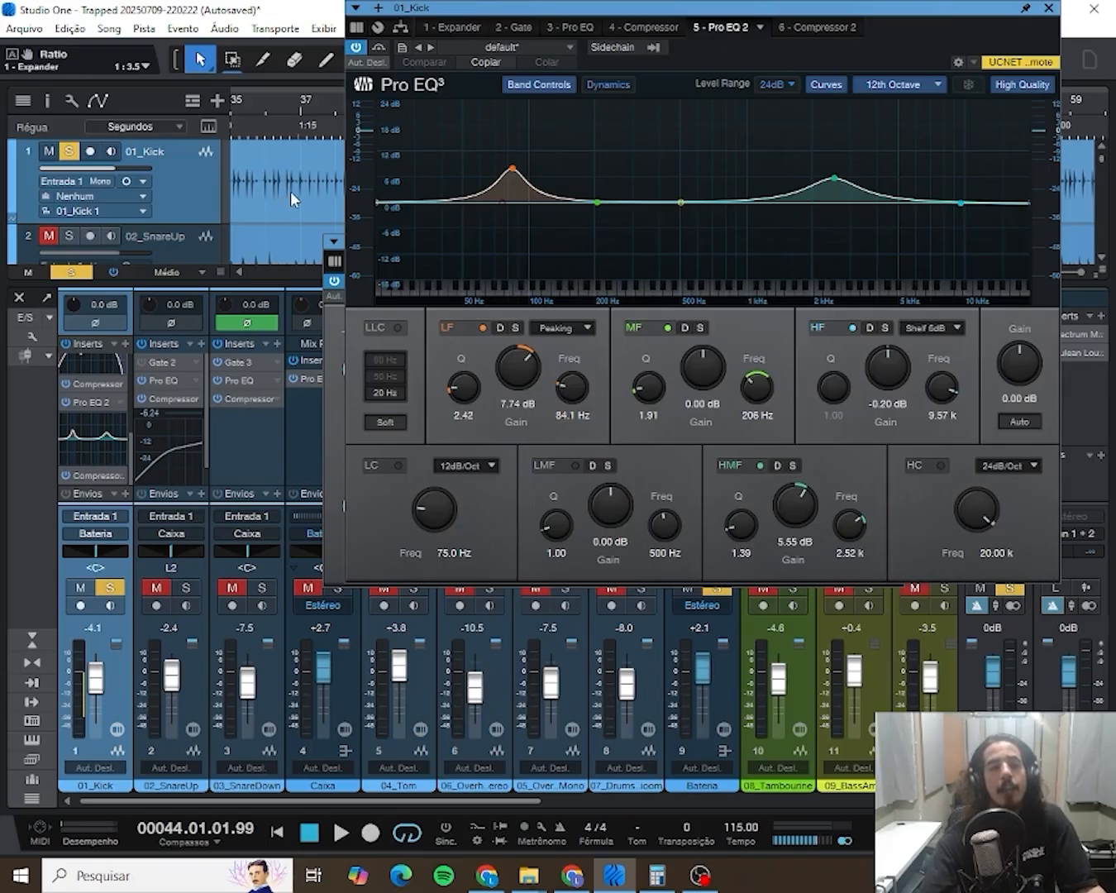
pyautogui.click(1051, 9)
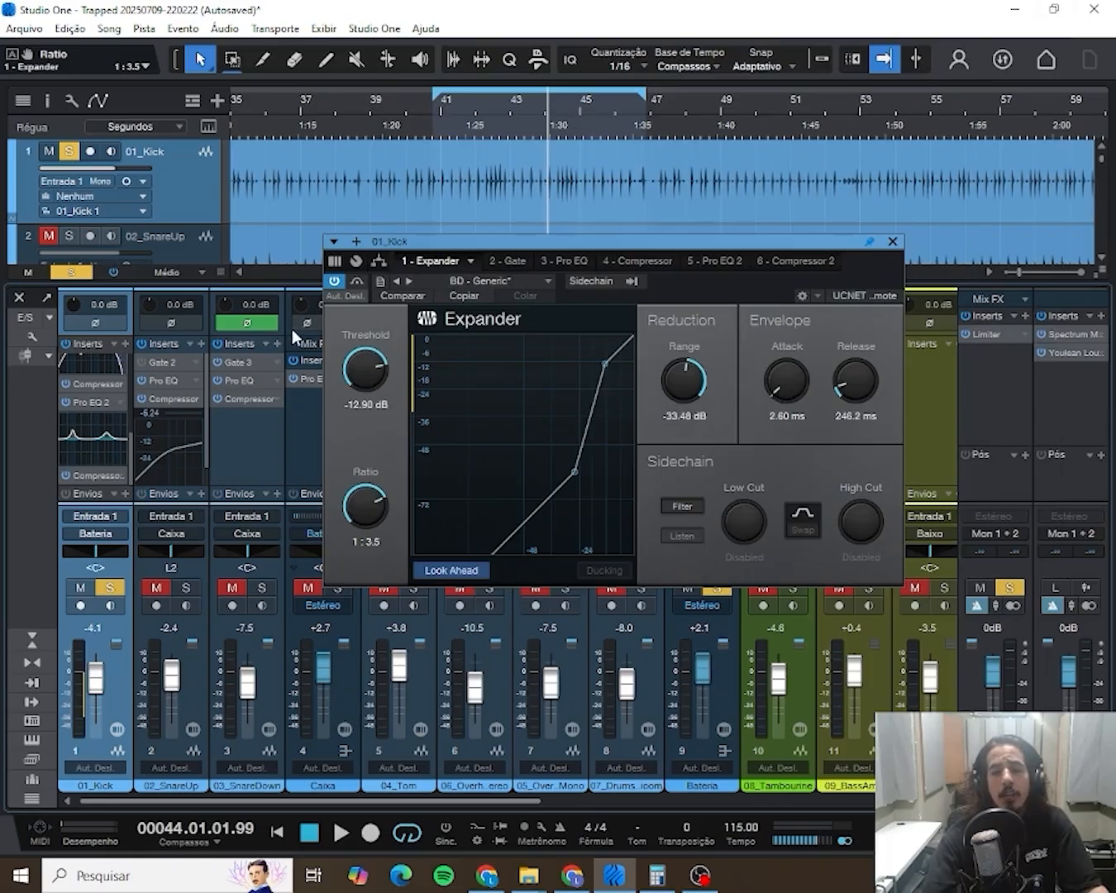
# - Reduce the Expander's range to -12.60 dB and its ratio to 1:2.2
pyautogui.press('space')
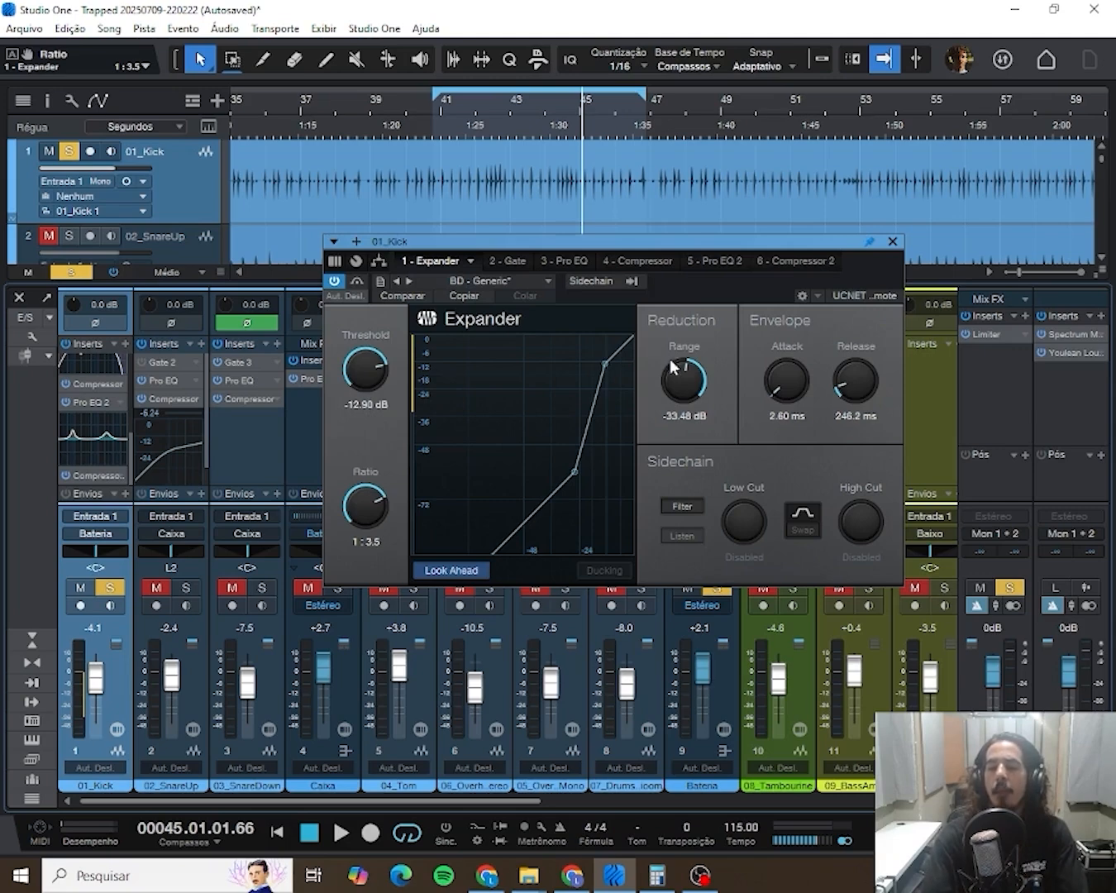
pyautogui.moveTo(670, 359); pyautogui.dragTo(679, 372)
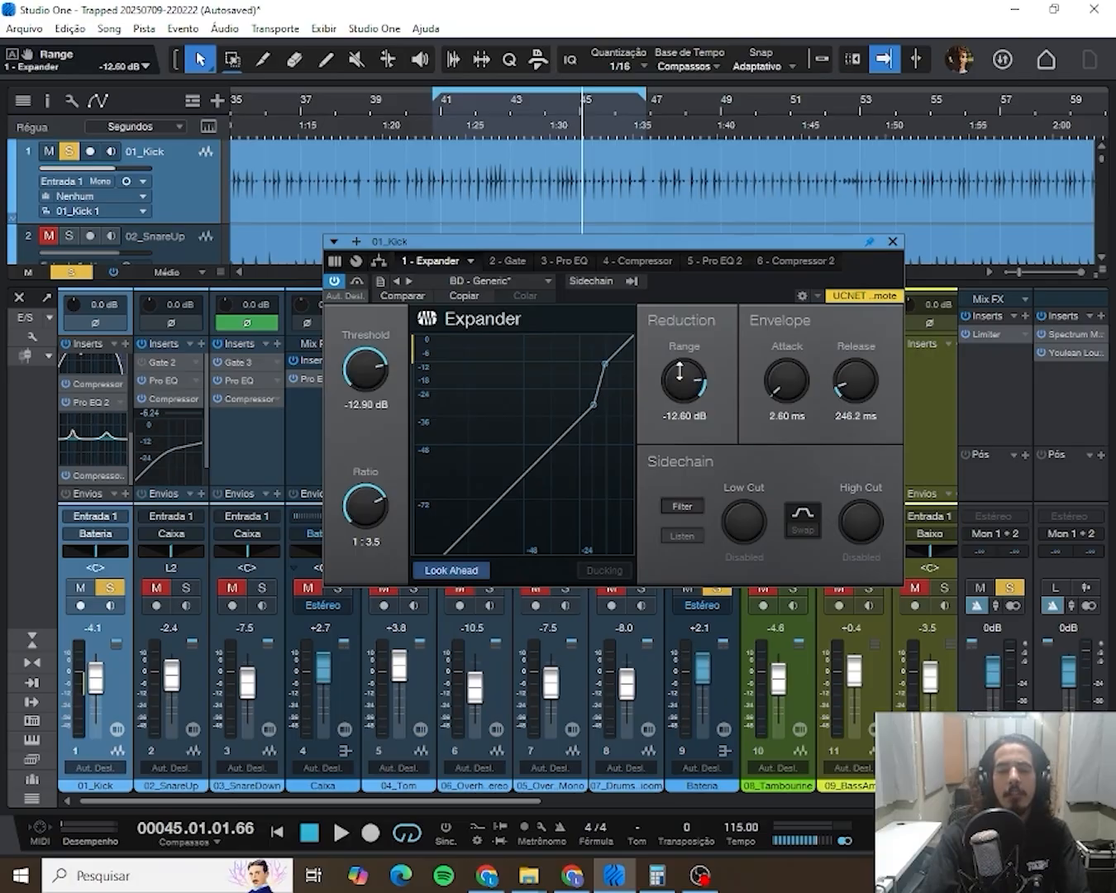
pyautogui.rightClick(361, 497)
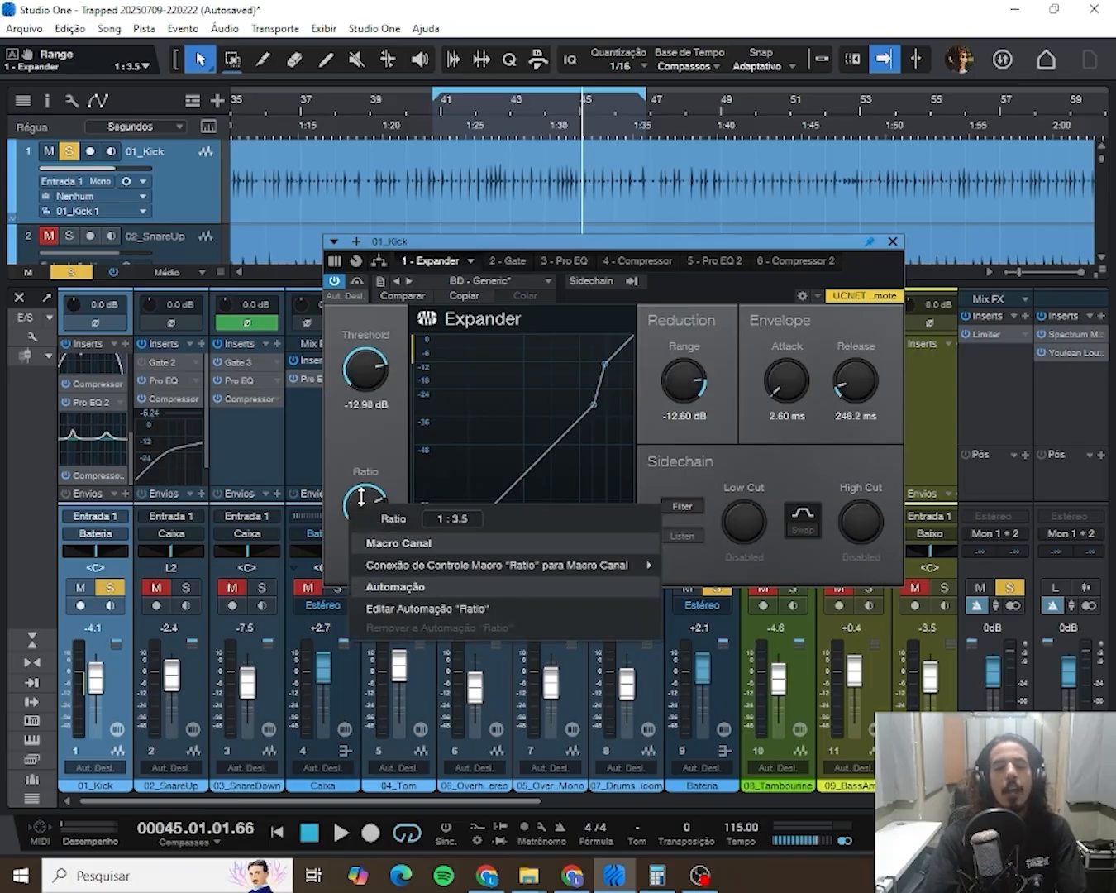
pyautogui.moveTo(361, 497); pyautogui.dragTo(350, 517)
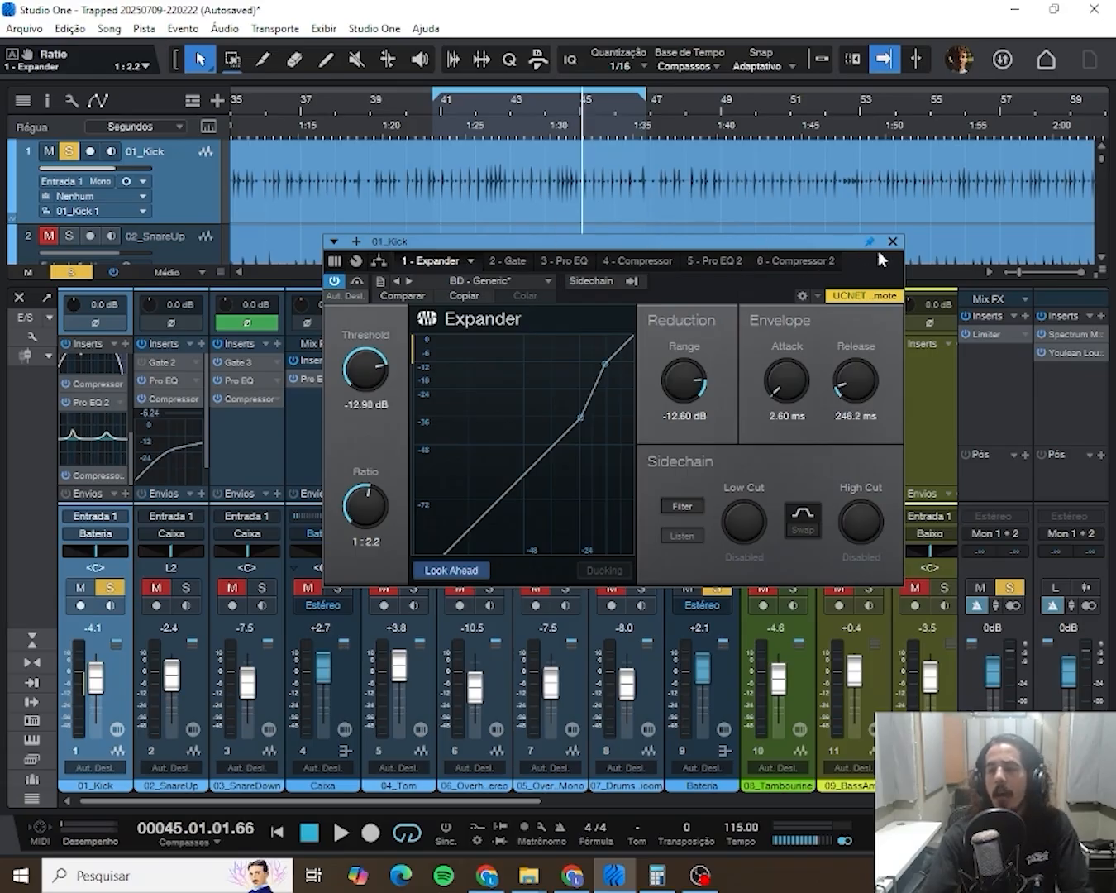
# - Play the kick from just before bar 41 and set the Expander's range to -30.24 dB, ratio to 1:3.5 and release to 256.0 ms
pyautogui.click(438, 110)
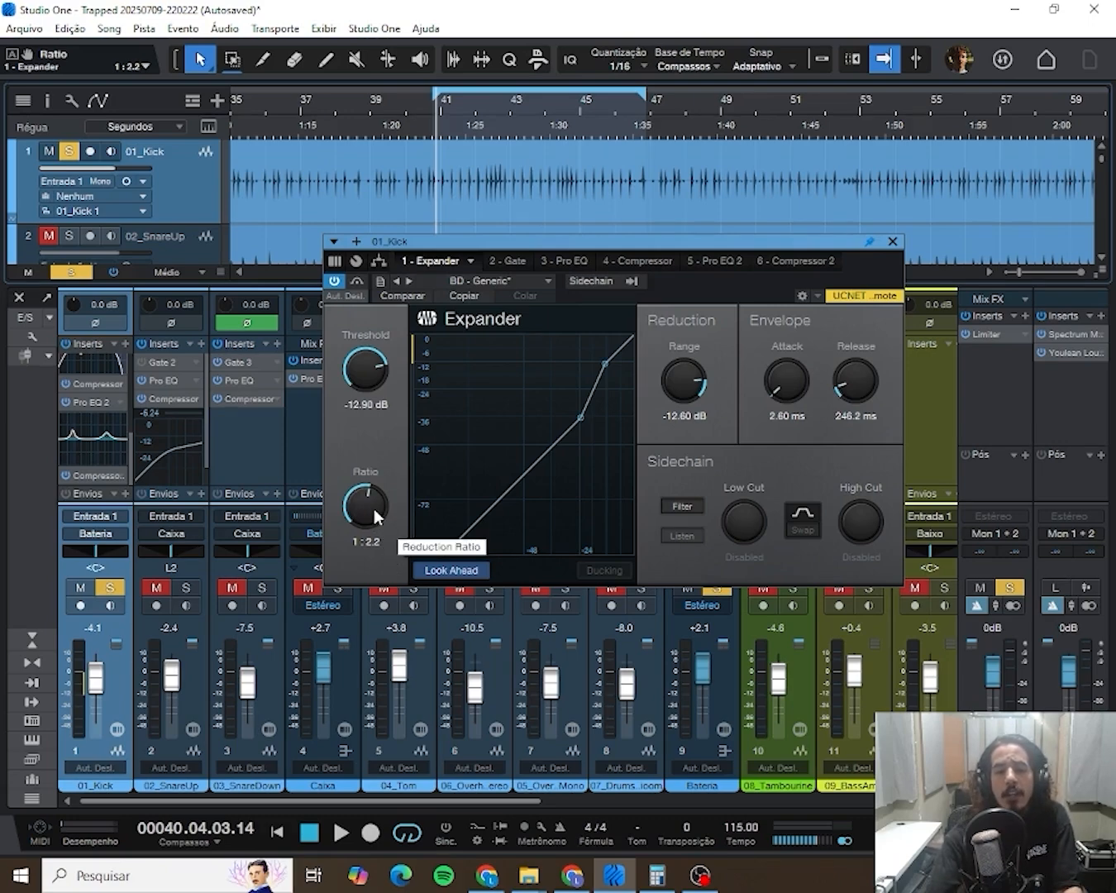
pyautogui.press('space')
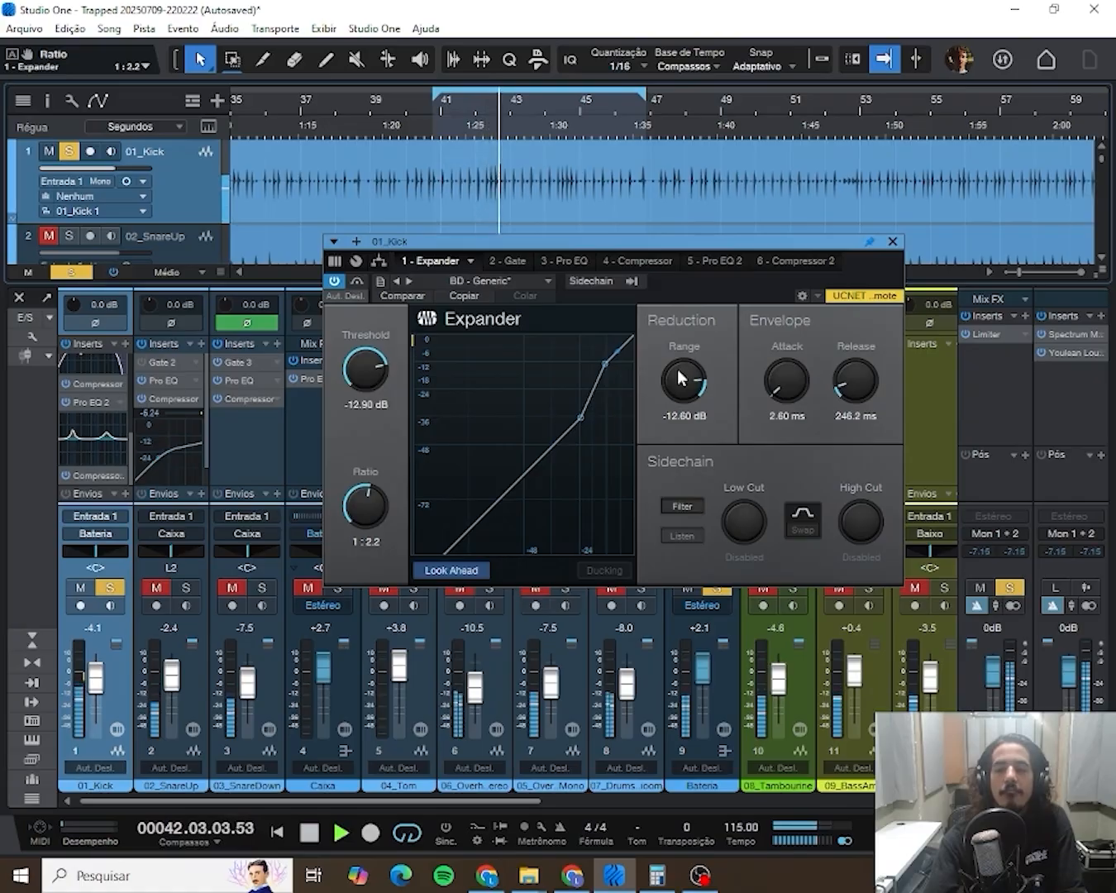
pyautogui.moveTo(672, 374); pyautogui.dragTo(662, 399)
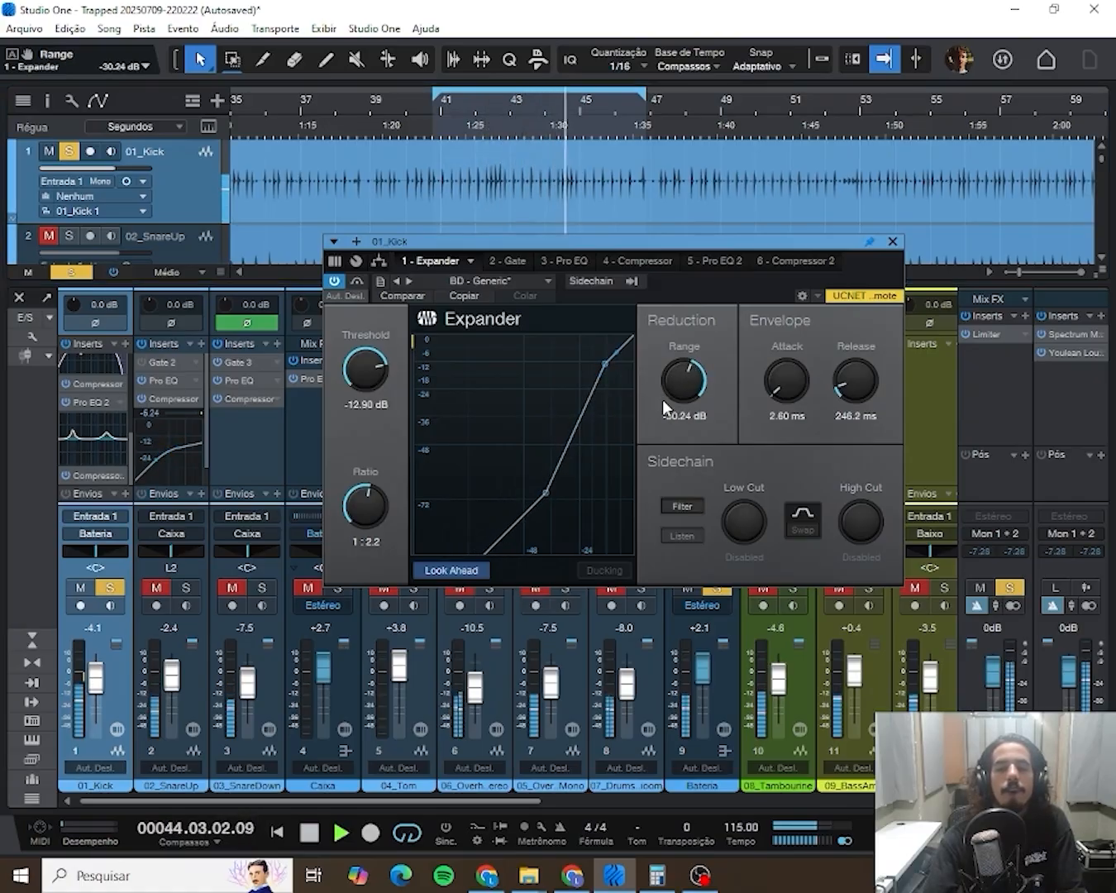
pyautogui.moveTo(360, 514)
pyautogui.mouseDown()
pyautogui.moveTo(369, 473)
pyautogui.moveTo(368, 486)
pyautogui.mouseUp()
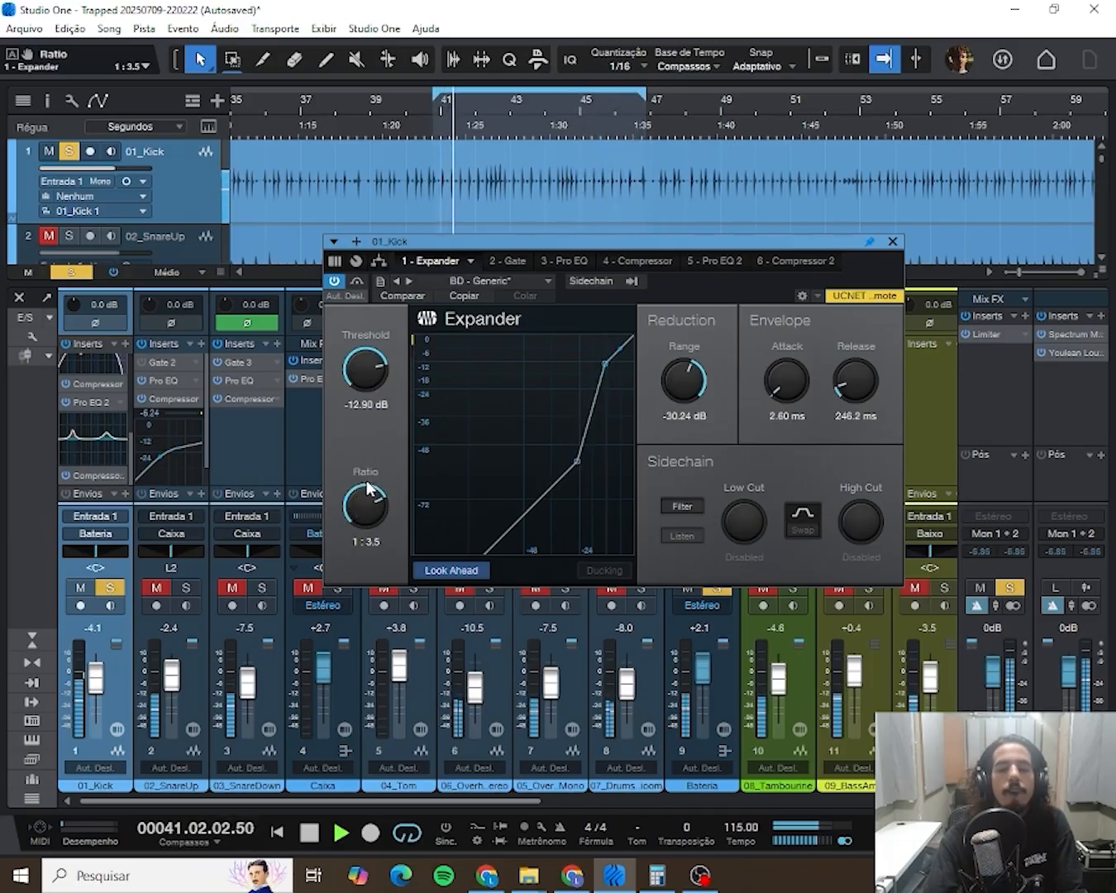
pyautogui.moveTo(850, 381)
pyautogui.mouseDown()
pyautogui.moveTo(856, 341)
pyautogui.moveTo(846, 379)
pyautogui.mouseUp()
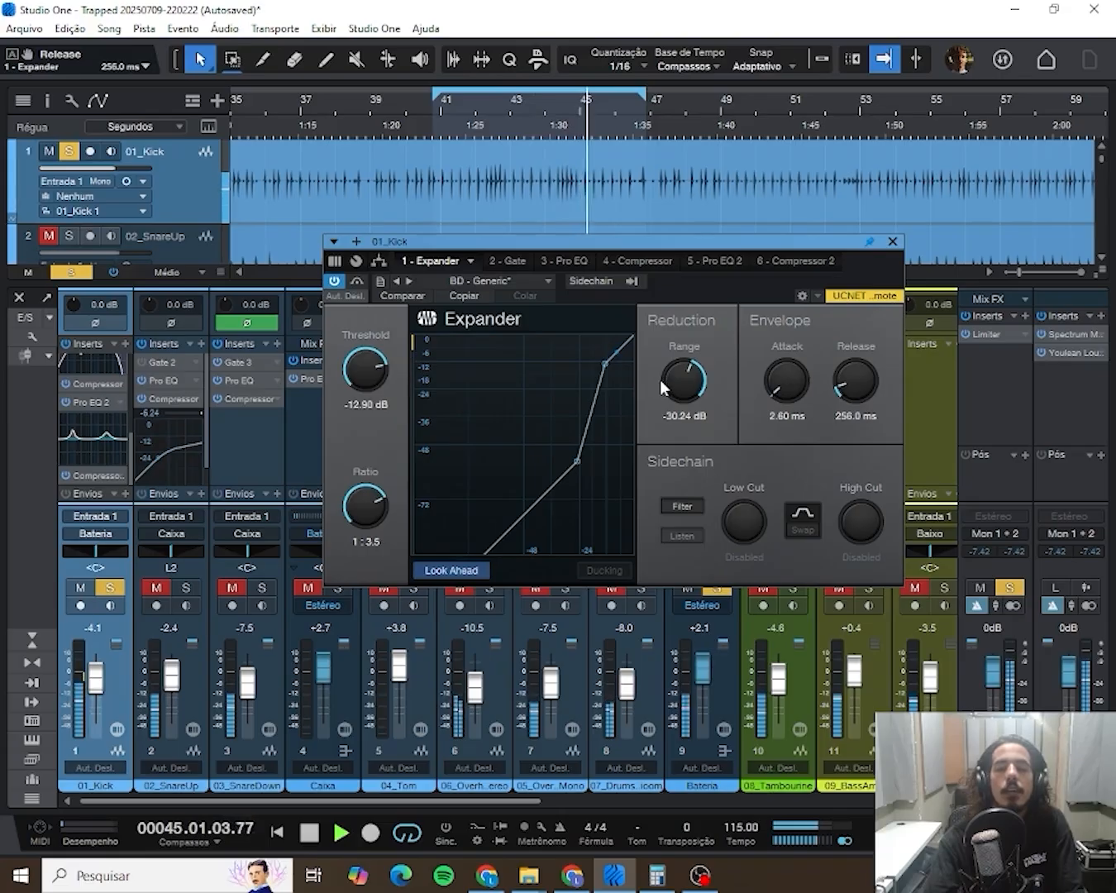
# - Strengthen the Expander on the playing kick with a -38.52 dB range, 1:5.0 ratio and 421.7 ms release
pyautogui.moveTo(678, 377)
pyautogui.mouseDown()
pyautogui.moveTo(683, 369)
pyautogui.moveTo(665, 408)
pyautogui.moveTo(666, 399)
pyautogui.mouseUp()
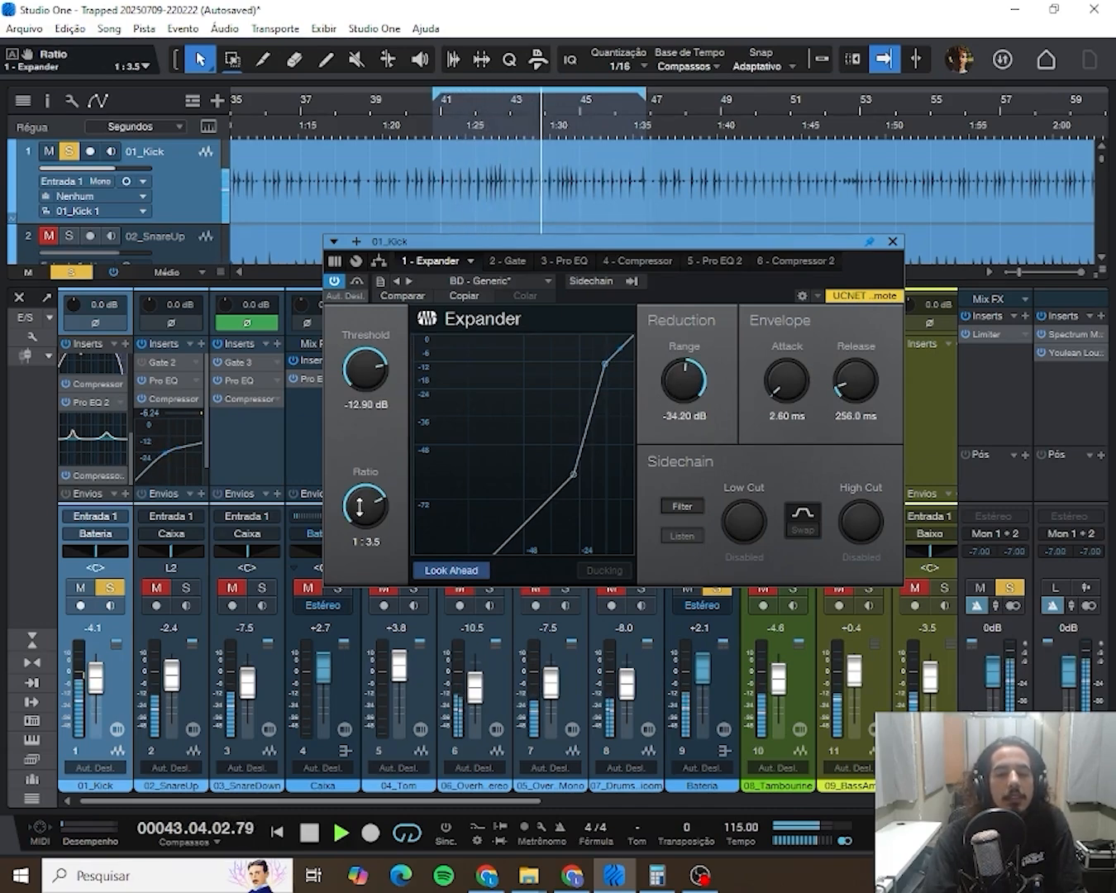
pyautogui.moveTo(359, 506)
pyautogui.mouseDown()
pyautogui.moveTo(374, 484)
pyautogui.moveTo(358, 528)
pyautogui.moveTo(369, 498)
pyautogui.mouseUp()
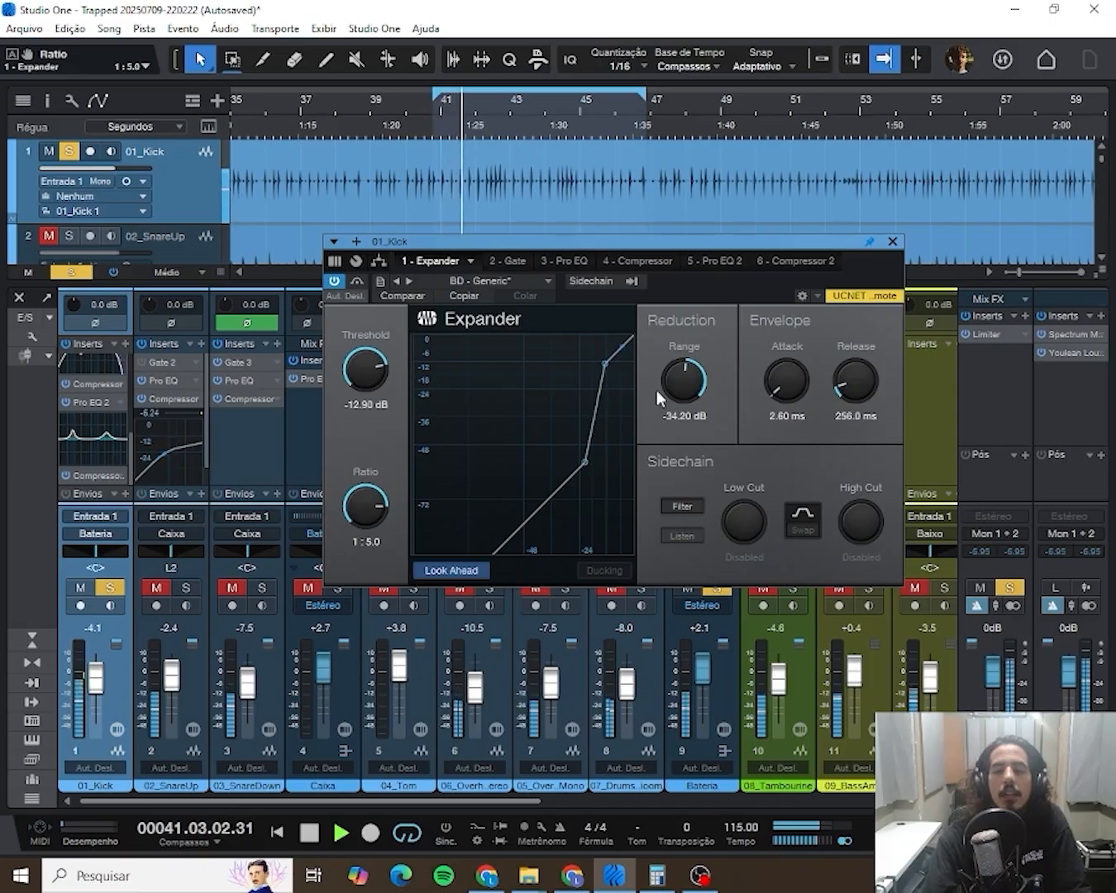
pyautogui.moveTo(673, 385); pyautogui.dragTo(670, 392)
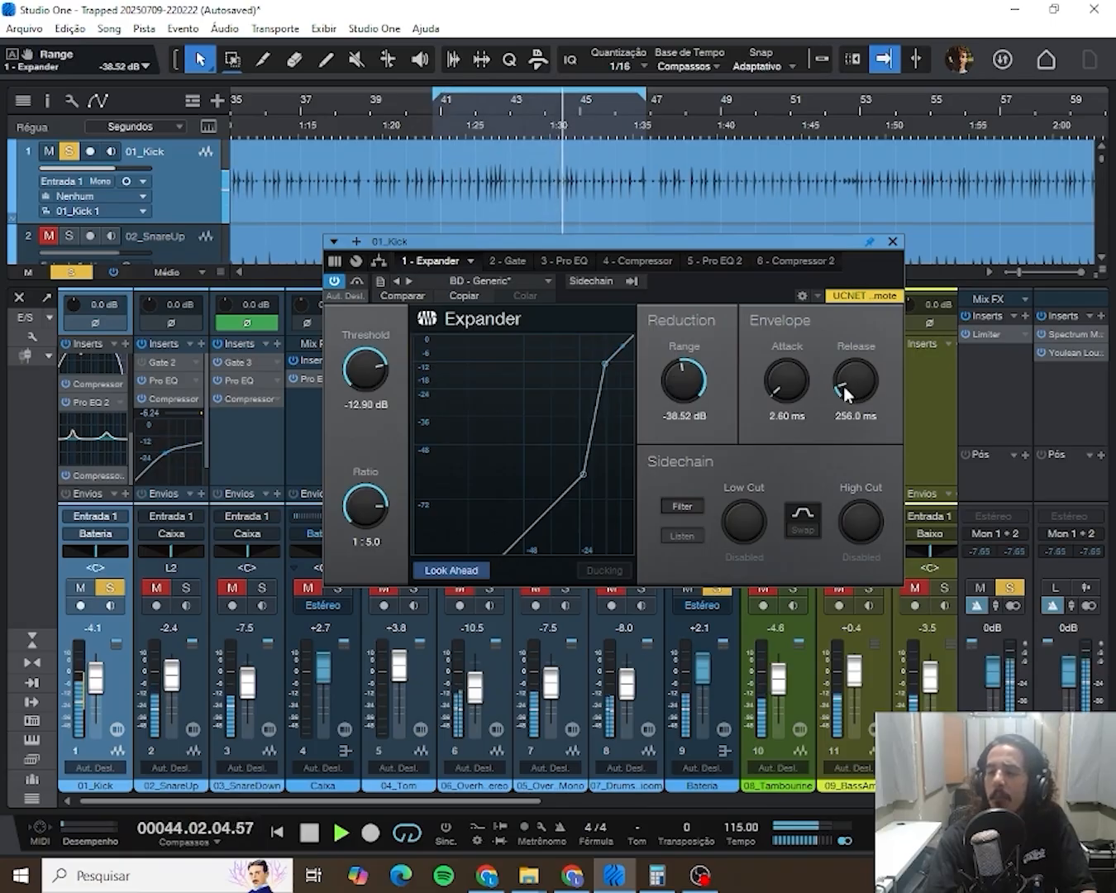
pyautogui.moveTo(843, 387); pyautogui.dragTo(843, 375)
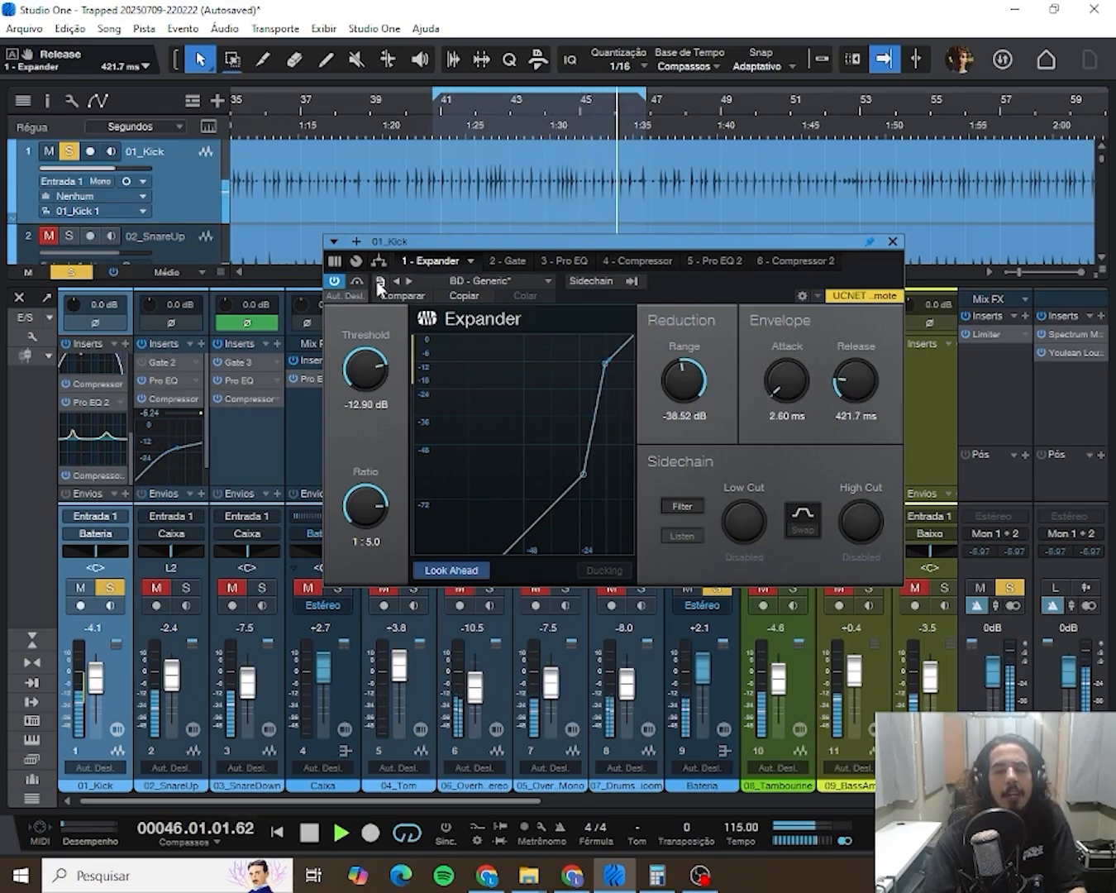
# - Compare the playing kick with the Expander bypassed and active, and stop playback
pyautogui.click(334, 283)
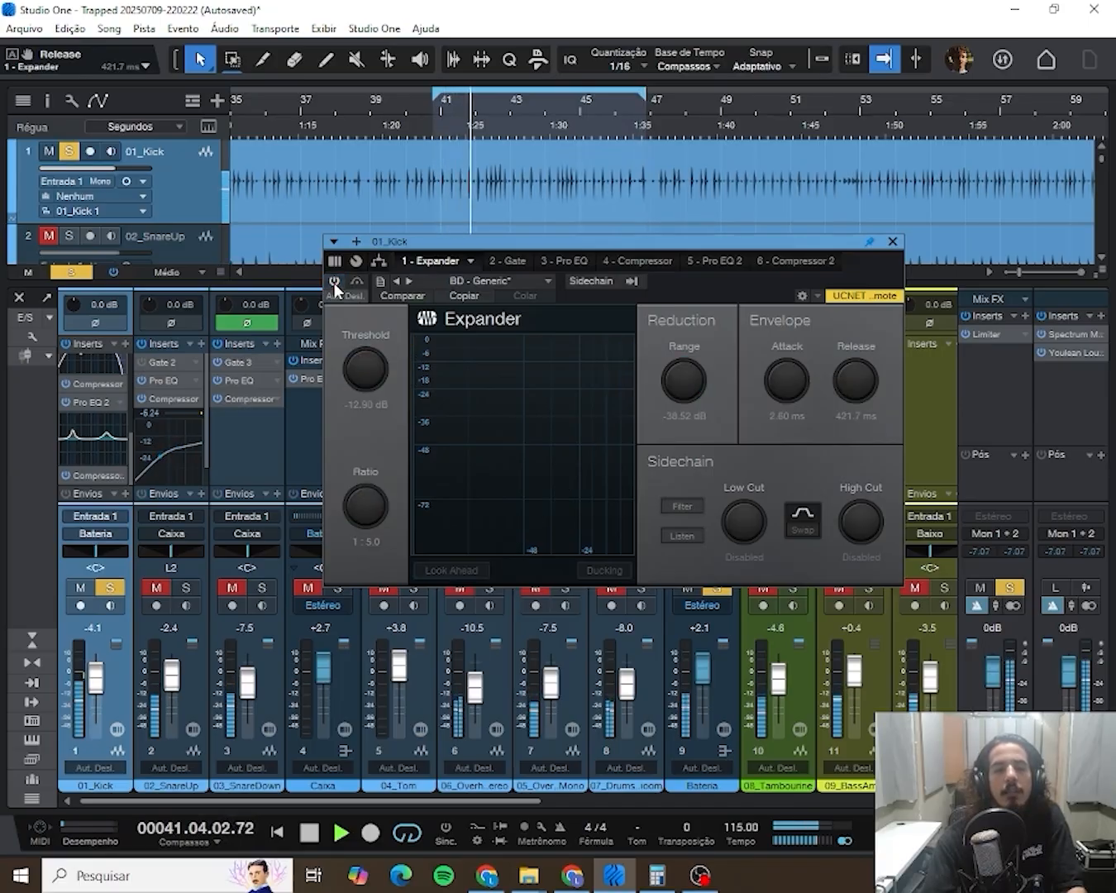
pyautogui.click(334, 282)
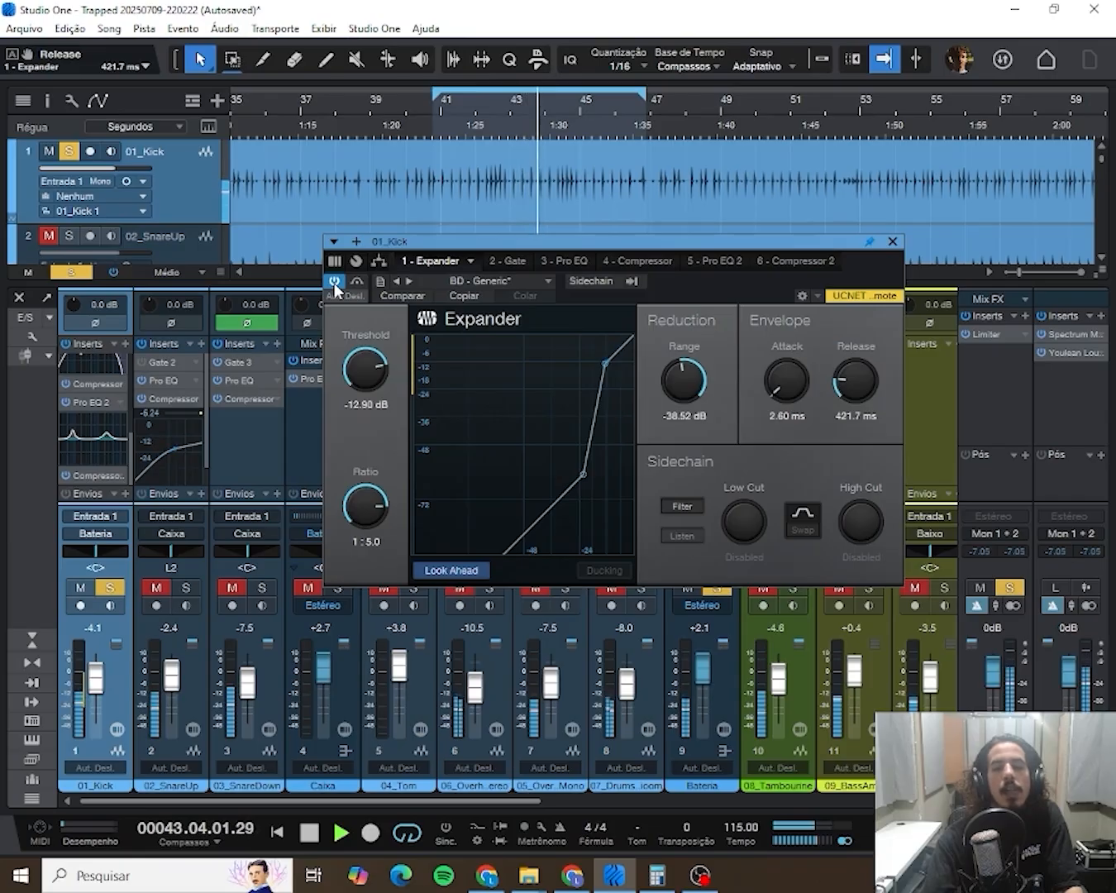
pyautogui.press('space')
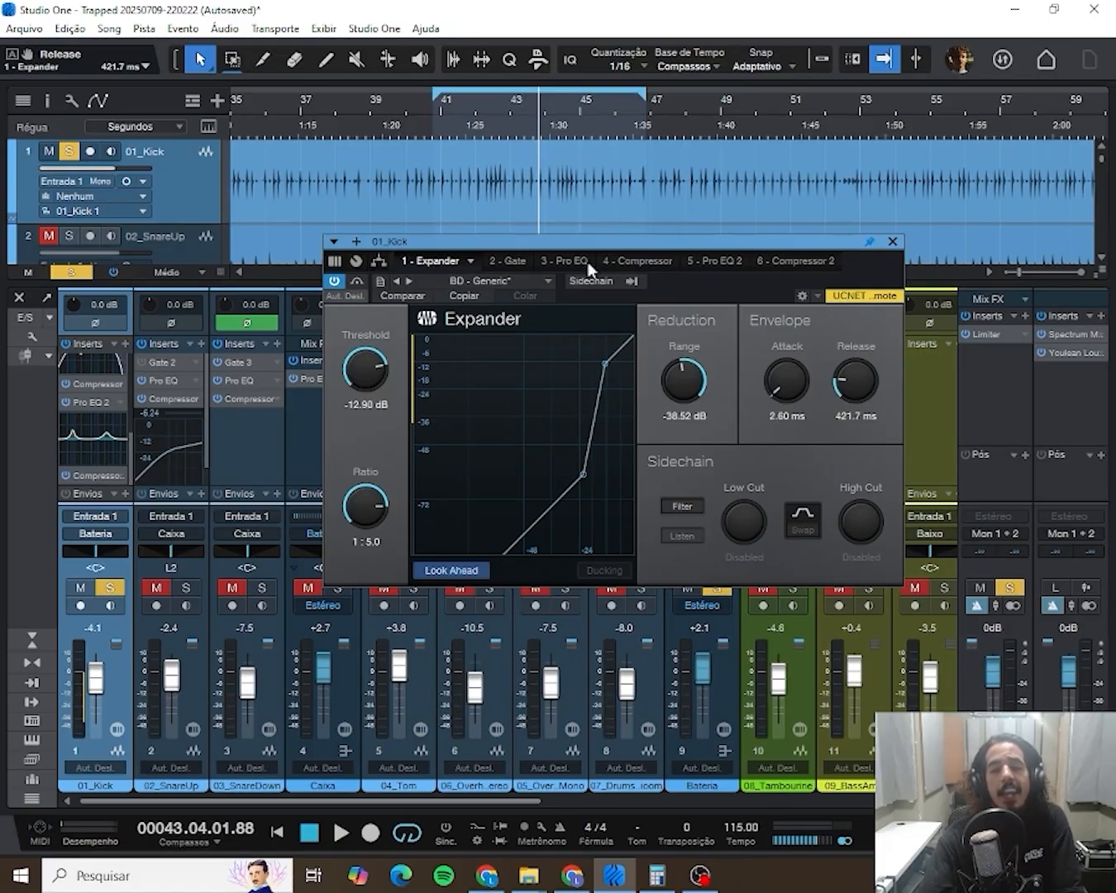
# - Bypass the Expander on the kick and activate the Gate in its insert chain
pyautogui.click(334, 281)
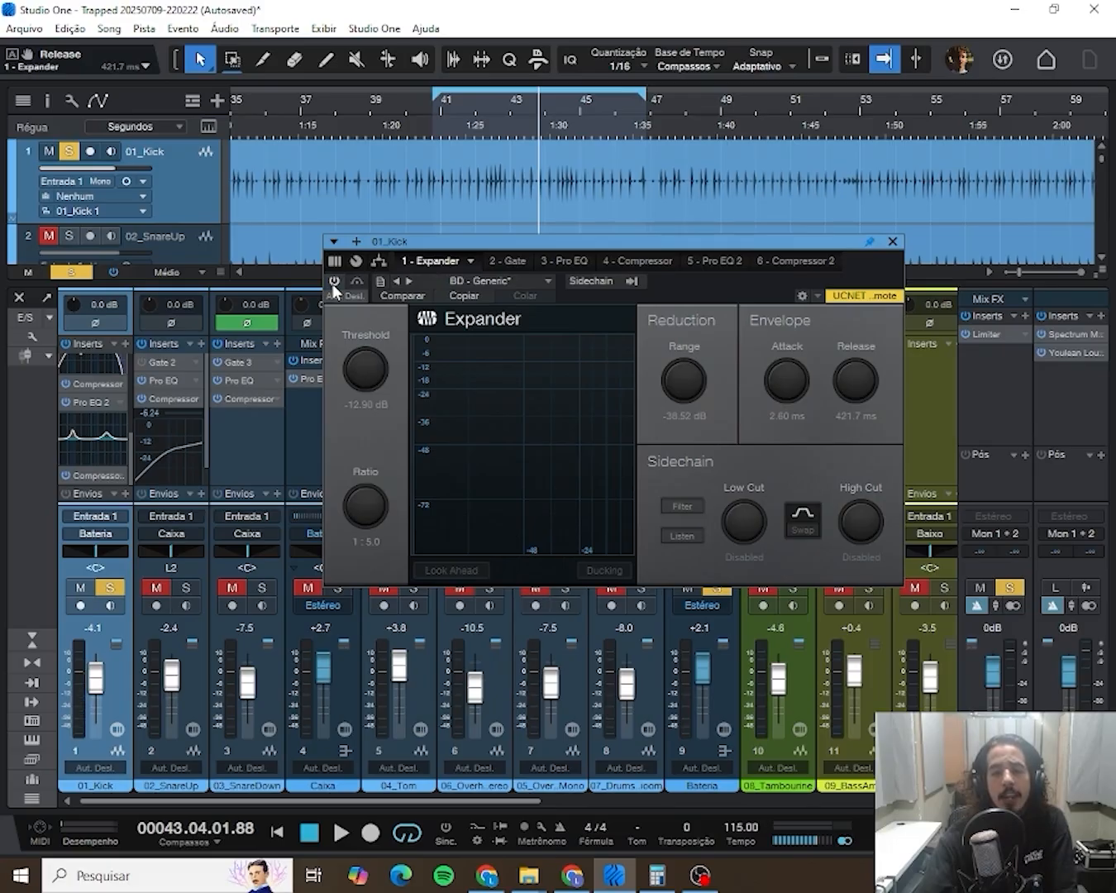
pyautogui.click(506, 261)
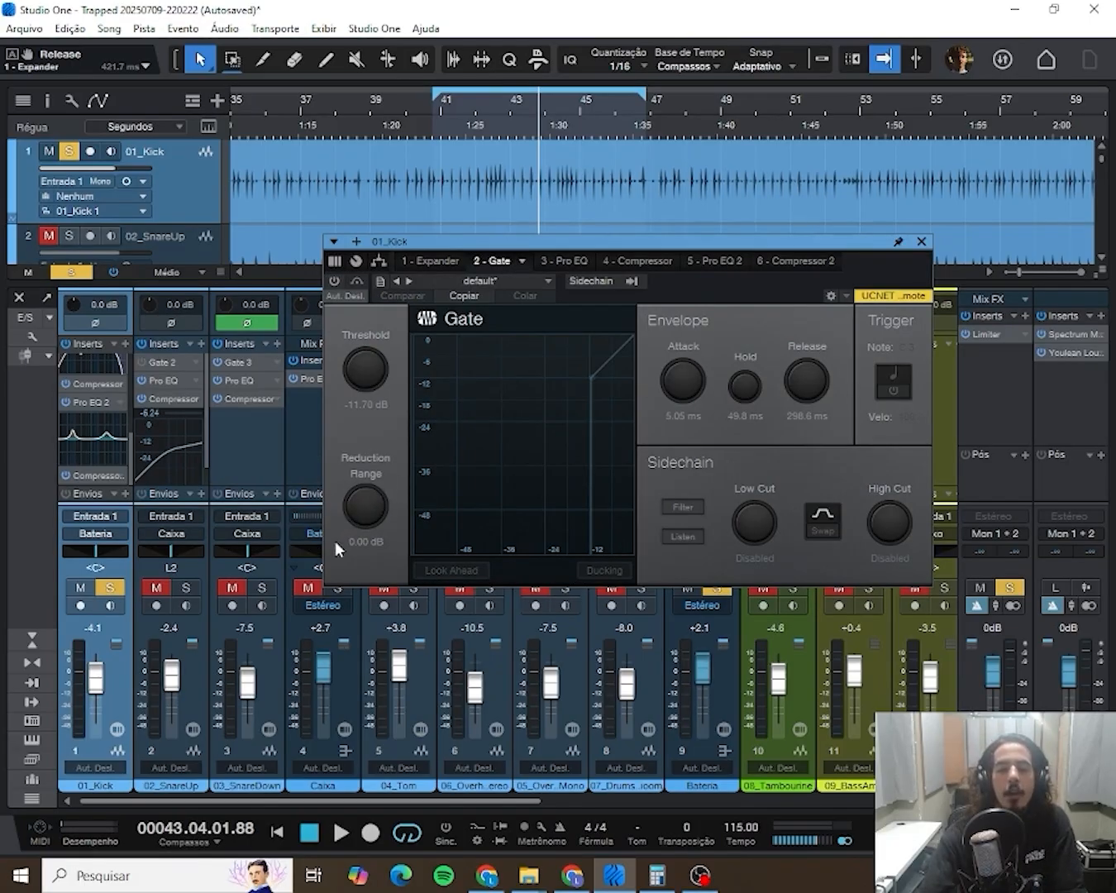
pyautogui.click(335, 281)
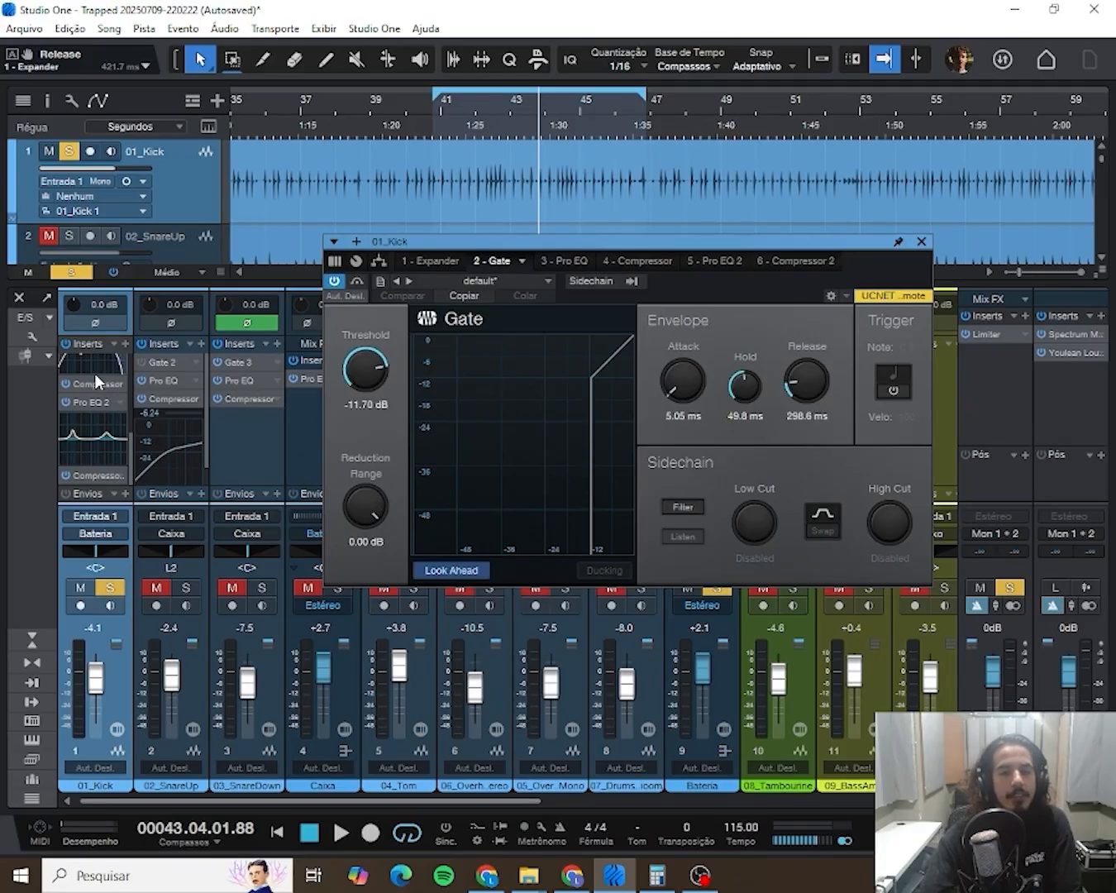
# - Reopen the Expander beside the Gate, reactivate it and set its ratio to 1:20.0 and range to -70.56 dB
pyautogui.scroll(3, 94, 373)
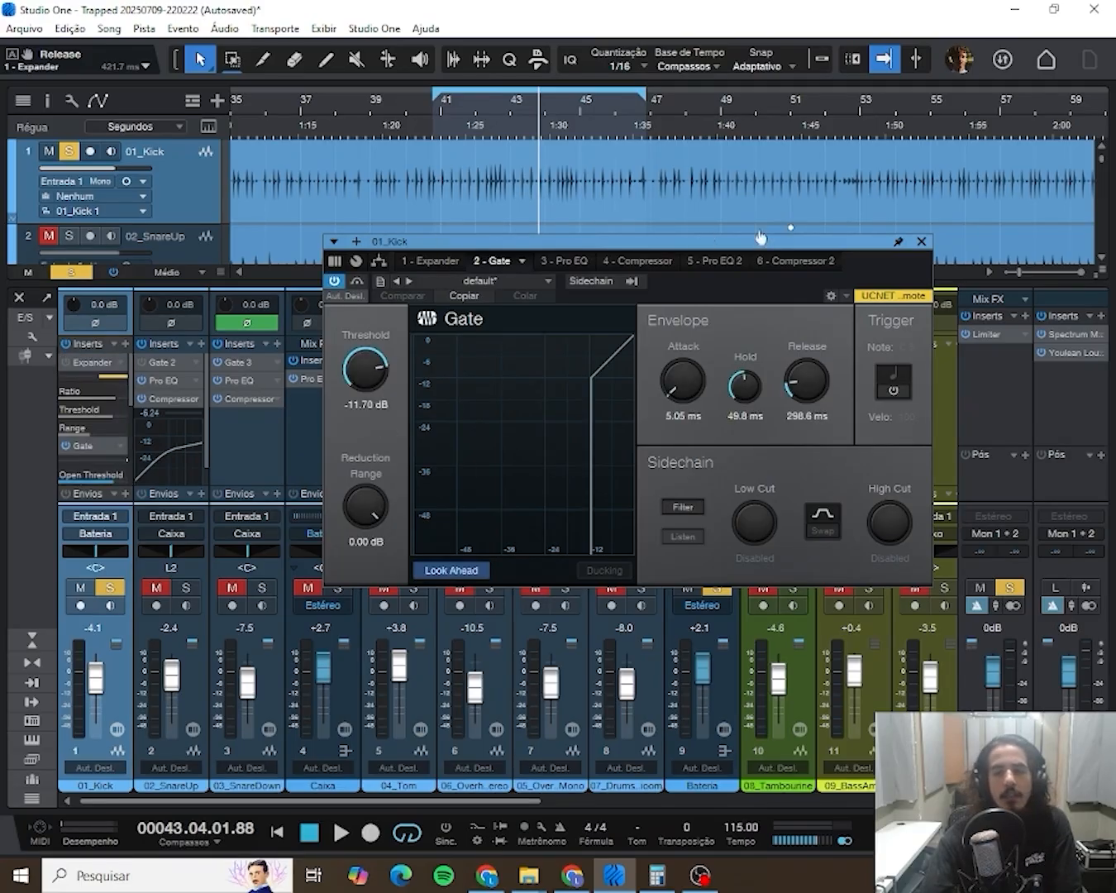
pyautogui.click(95, 369)
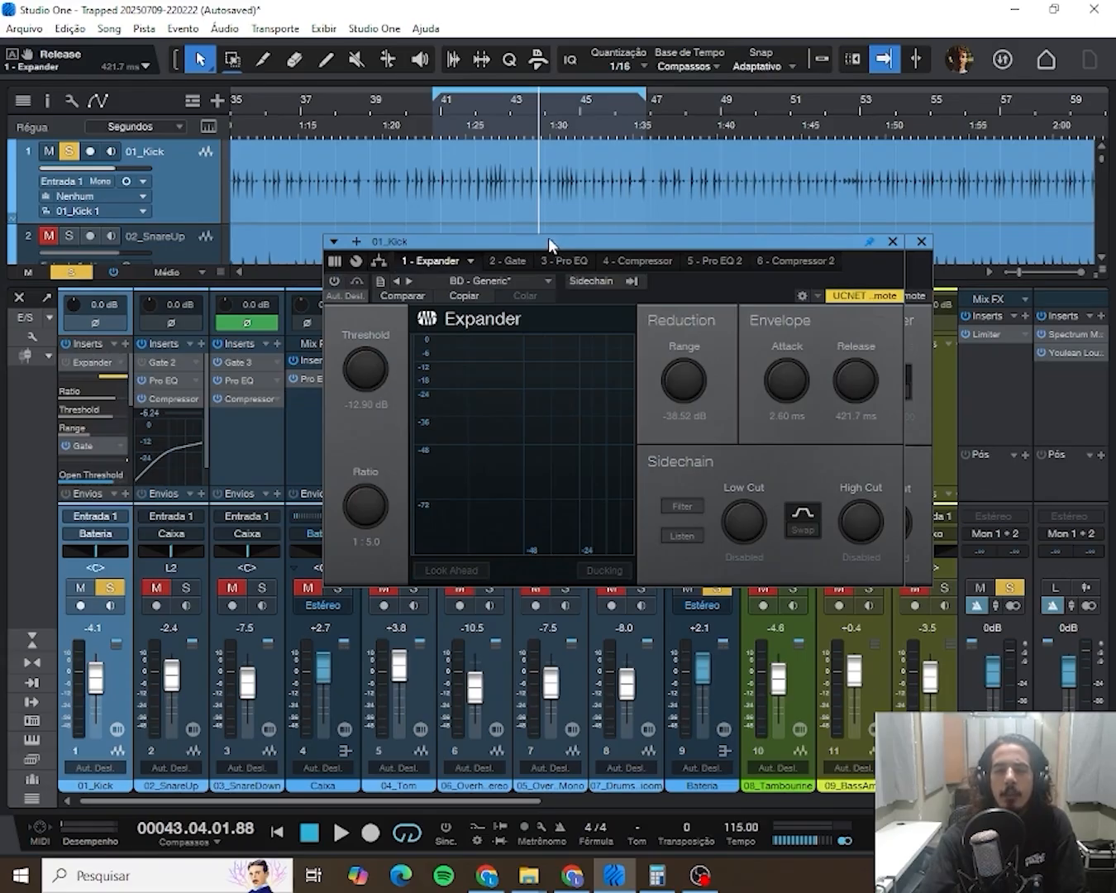
pyautogui.moveTo(548, 236); pyautogui.dragTo(359, 11)
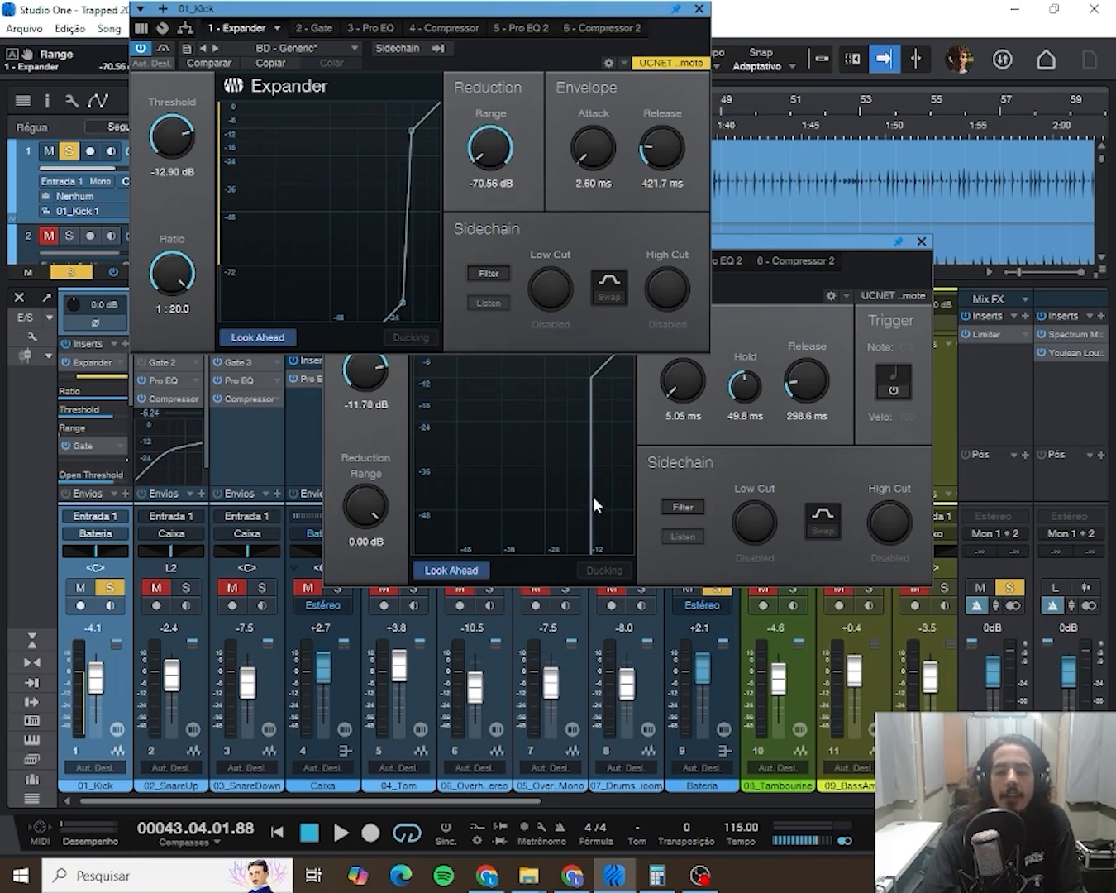
# - Bypass the Expander again and close its window, leaving the Gate window open
pyautogui.click(788, 244)
pyautogui.click(65, 362)
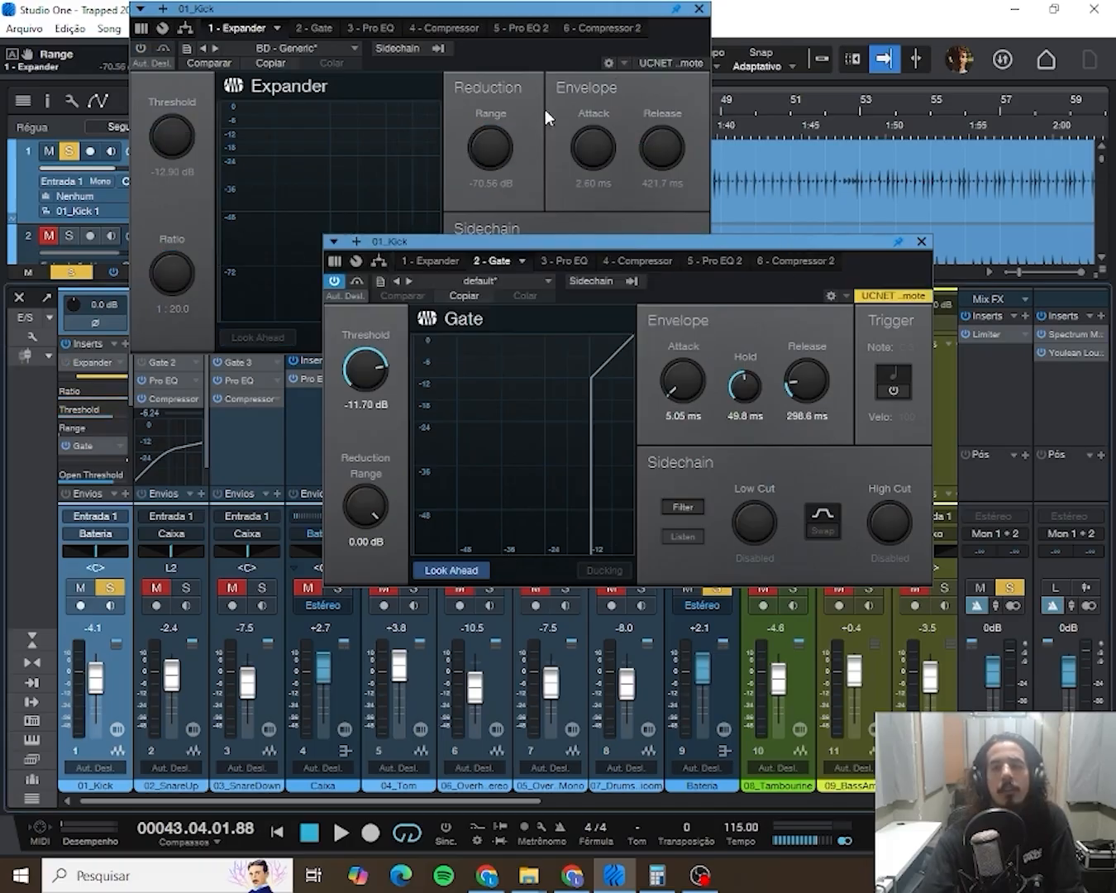
pyautogui.click(699, 10)
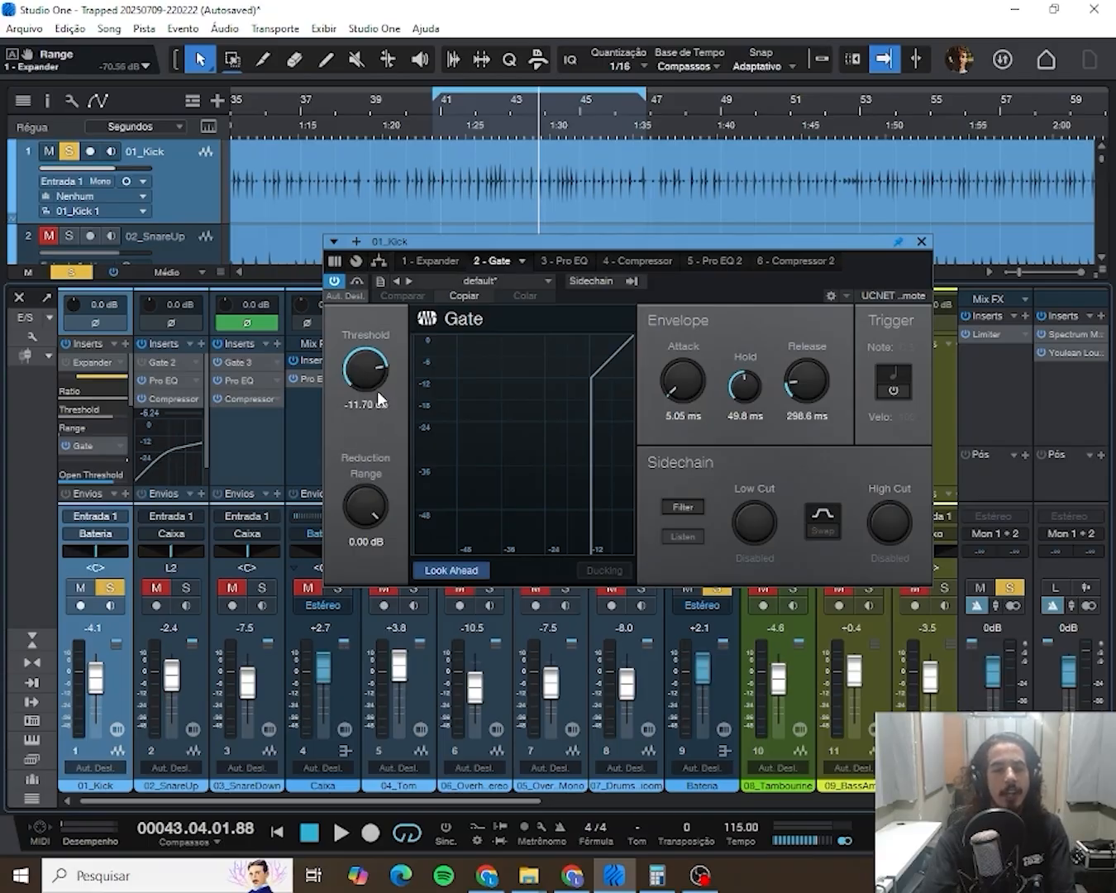
# - Set the Gate's threshold to 0.00 dB and, playing from just before bar 41, its reduction range to -26.28 dB
pyautogui.moveTo(357, 370); pyautogui.dragTo(379, 316)
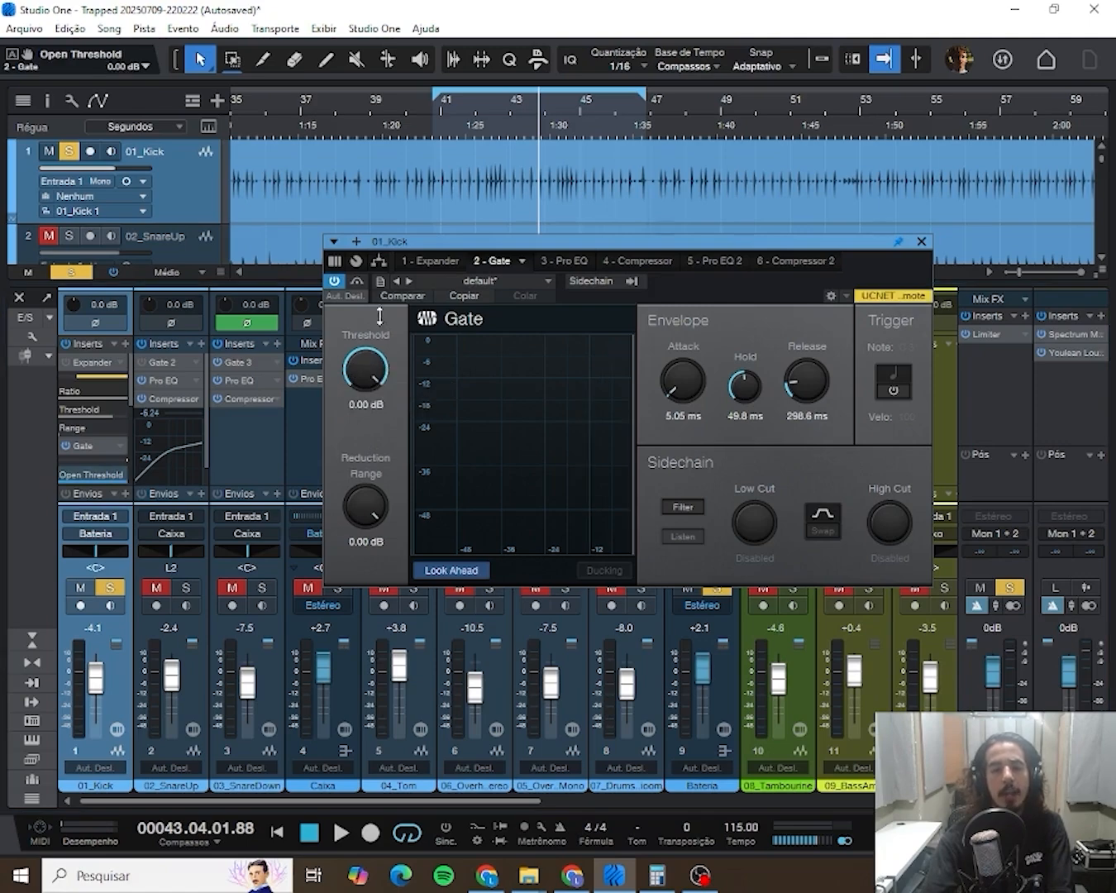
pyautogui.click(425, 100)
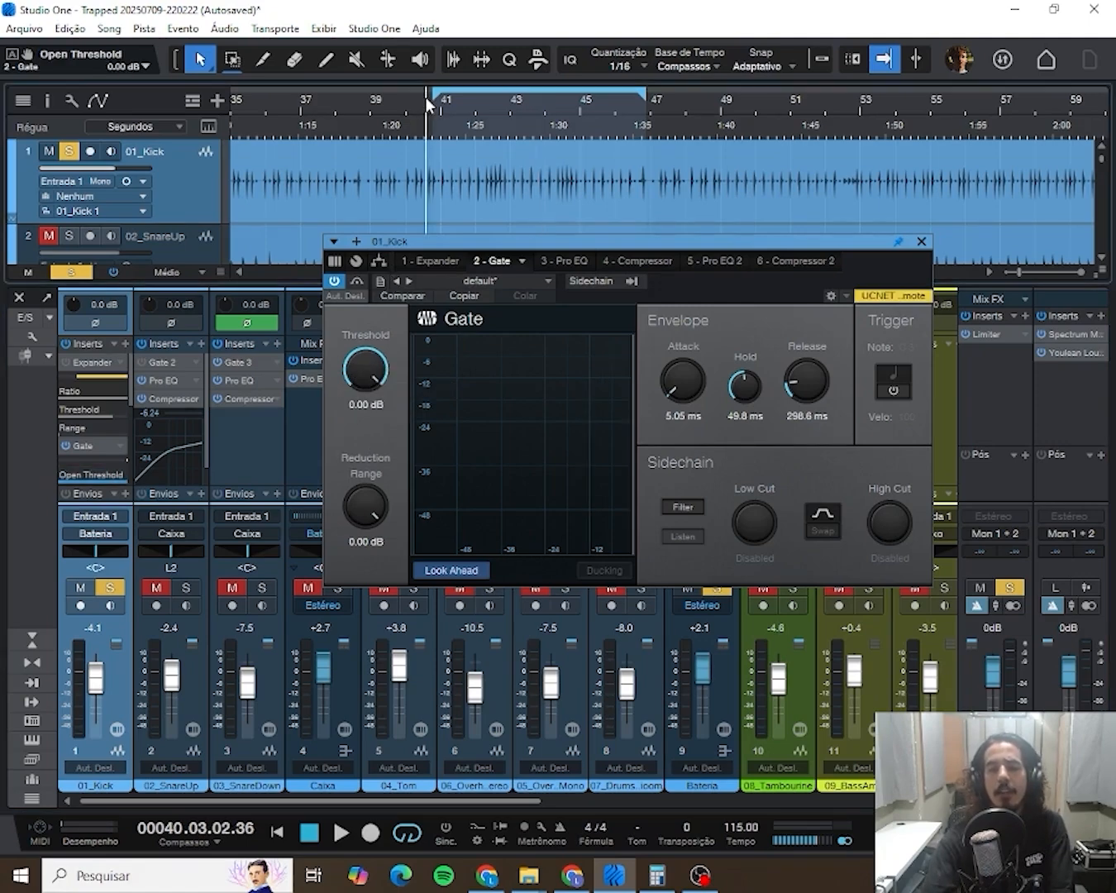
pyautogui.press('space')
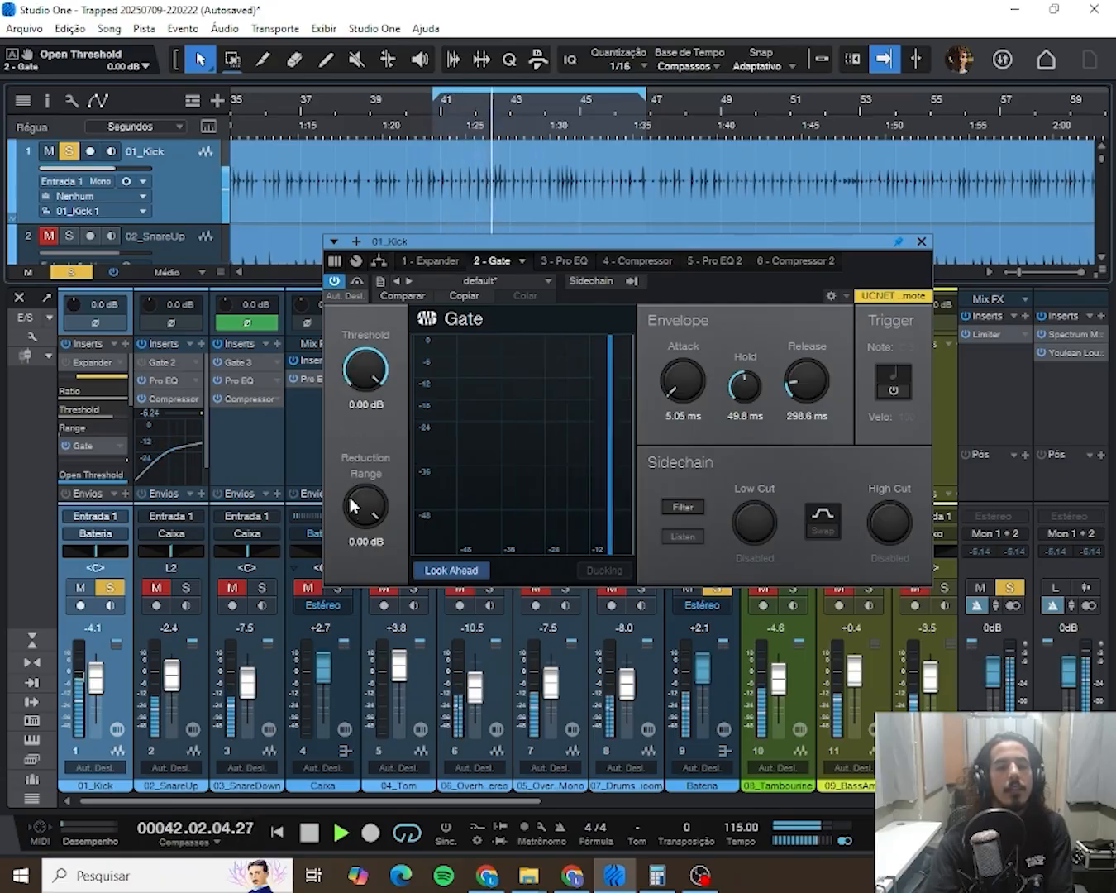
pyautogui.moveTo(353, 505); pyautogui.dragTo(348, 562)
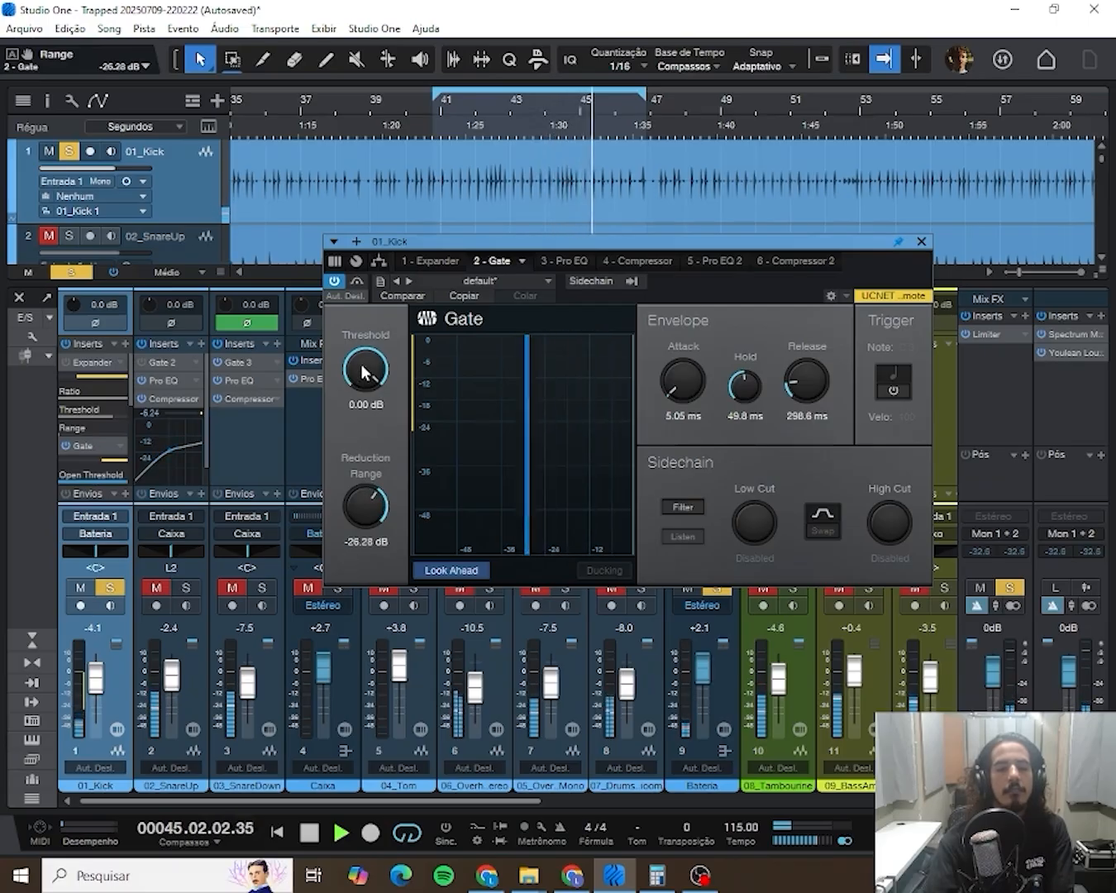
# - Try Gate thresholds of -11.40 and -1.50 dB on the playing kick, and settle on -3.90 dB with a -43.56 dB reduction range
pyautogui.moveTo(364, 372)
pyautogui.mouseDown()
pyautogui.moveTo(347, 394)
pyautogui.moveTo(363, 349)
pyautogui.moveTo(347, 383)
pyautogui.mouseUp()
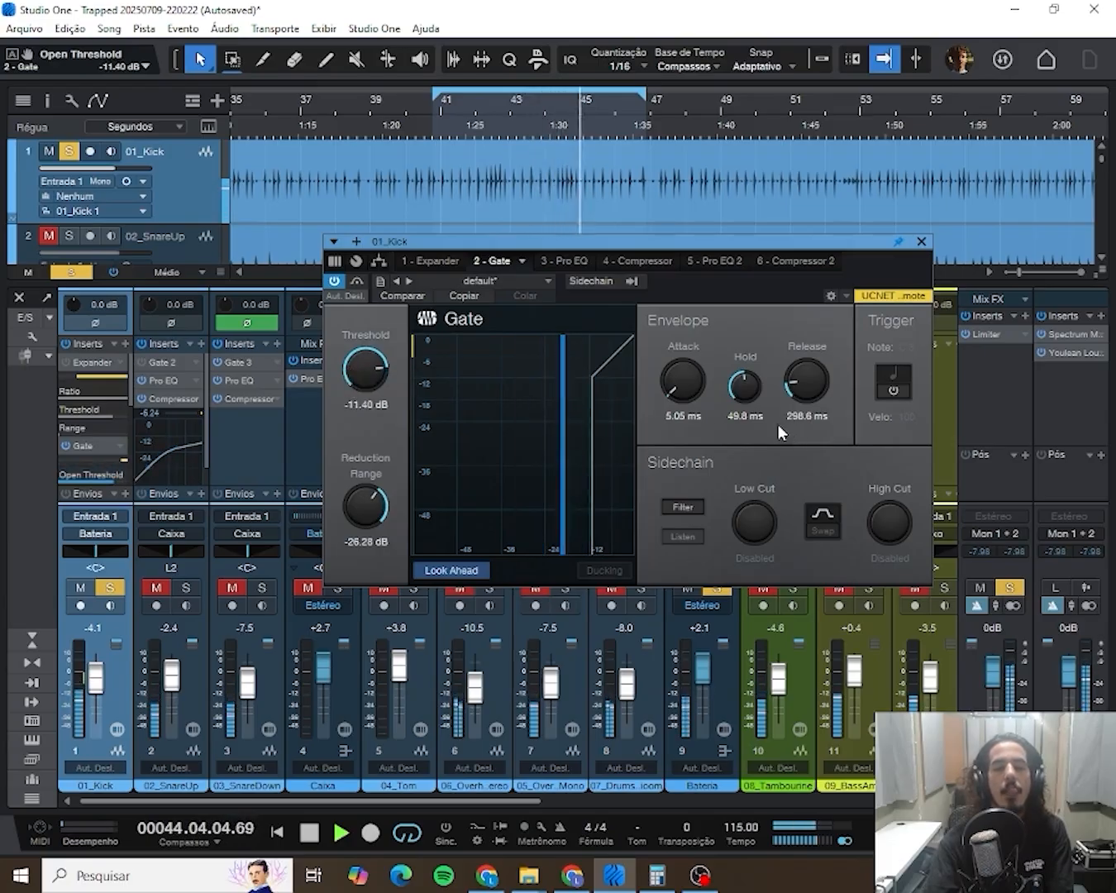
pyautogui.moveTo(373, 368); pyautogui.dragTo(368, 333)
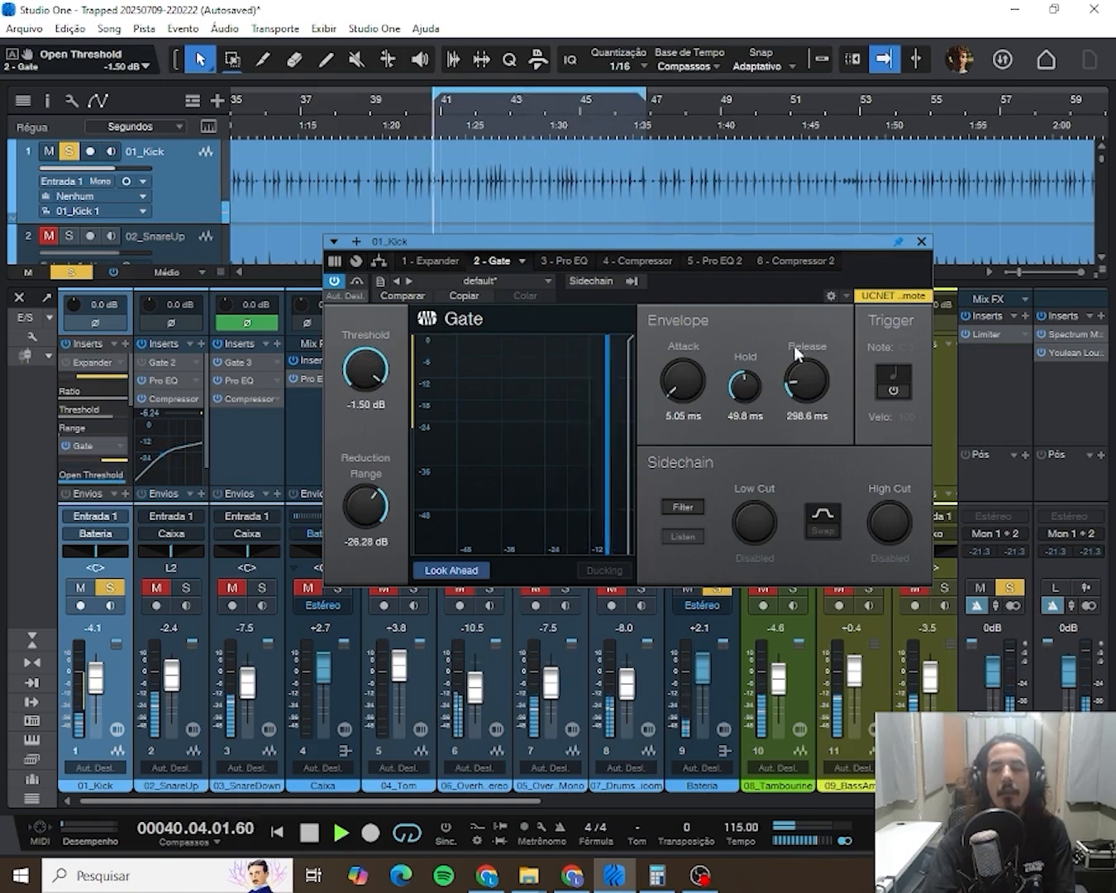
pyautogui.rightClick(364, 361)
pyautogui.click(365, 361)
pyautogui.moveTo(365, 361); pyautogui.dragTo(359, 374)
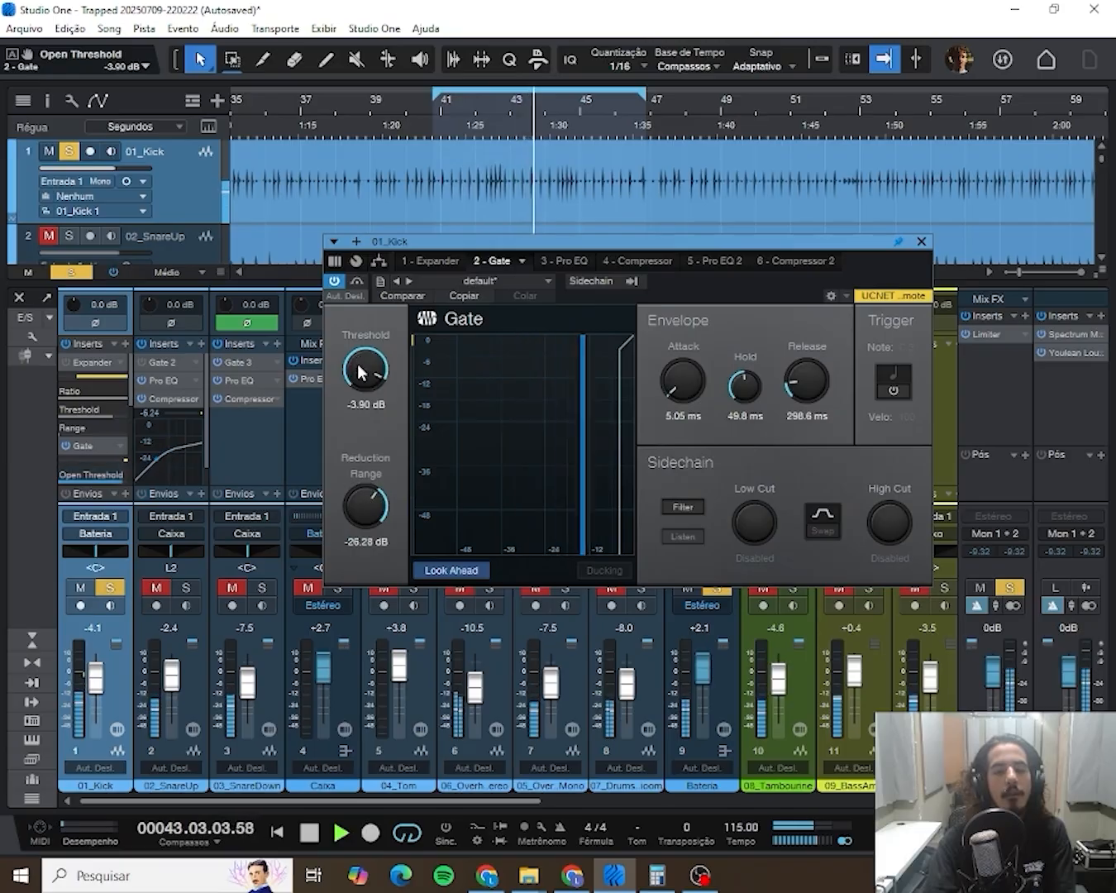
pyautogui.moveTo(357, 530)
pyautogui.mouseDown()
pyautogui.moveTo(335, 590)
pyautogui.moveTo(391, 423)
pyautogui.moveTo(355, 454)
pyautogui.moveTo(335, 536)
pyautogui.moveTo(337, 517)
pyautogui.mouseUp()
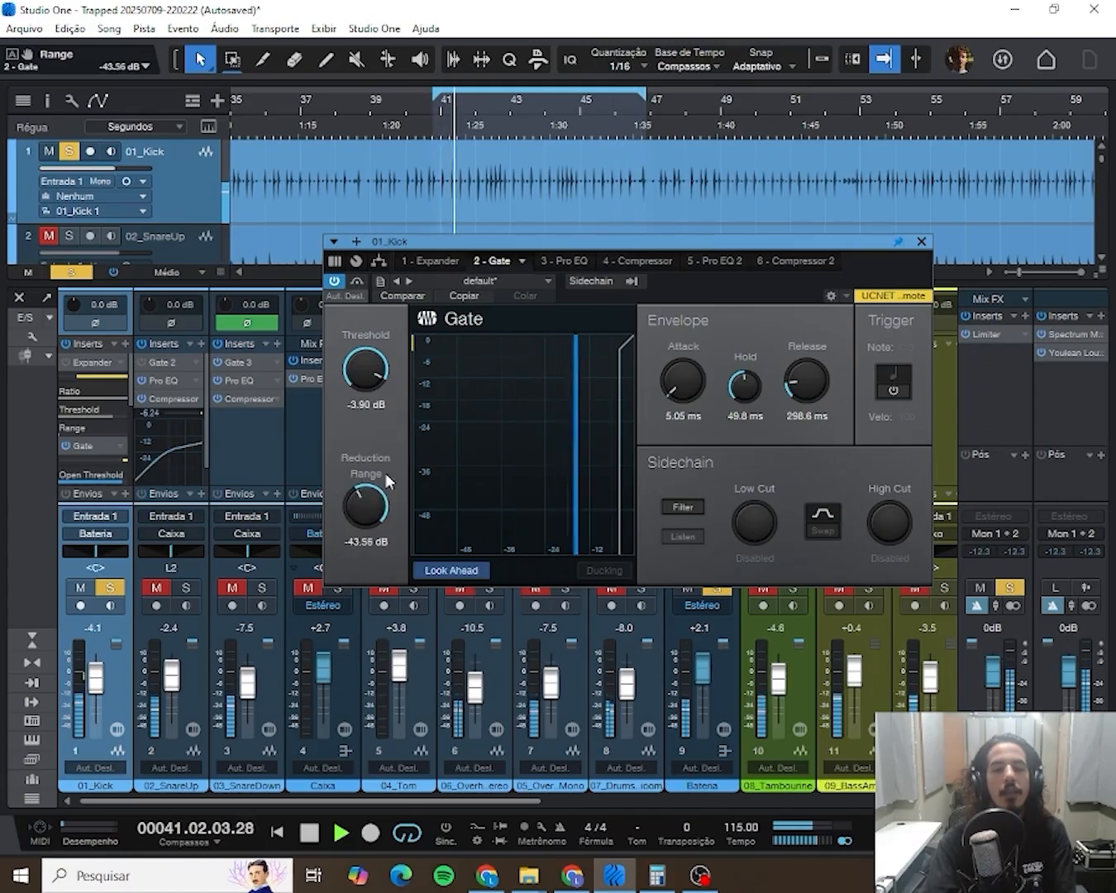
# - Set the Gate's attack to 2.55 ms and its release to 1.30 s while the kick plays
pyautogui.moveTo(680, 380); pyautogui.dragTo(677, 386)
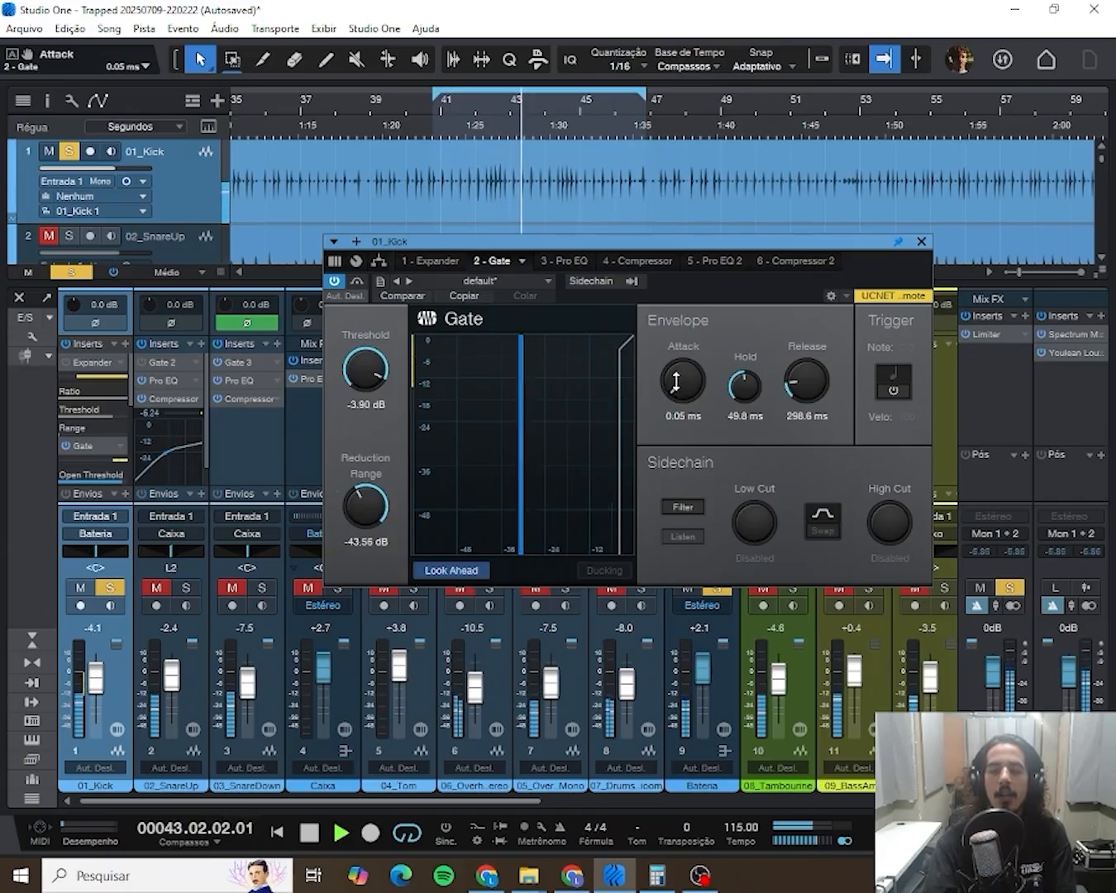
pyautogui.moveTo(676, 381); pyautogui.dragTo(675, 379)
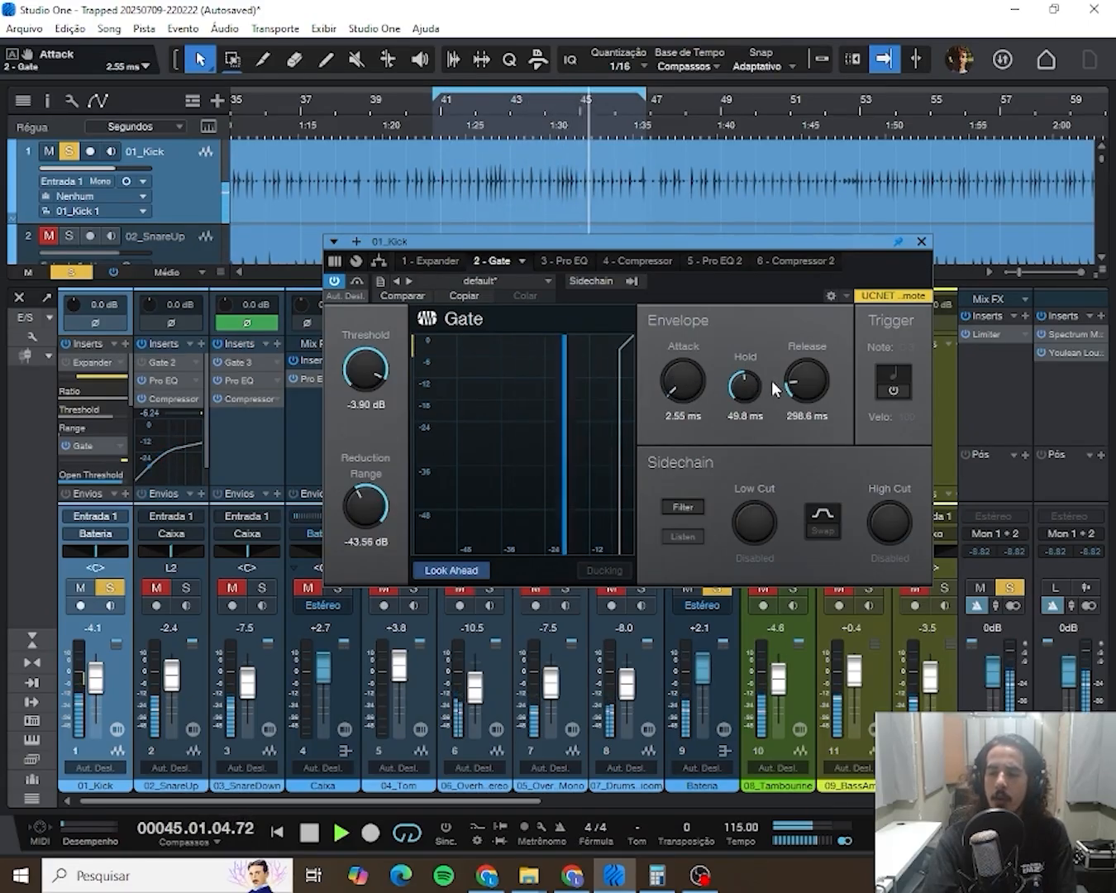
pyautogui.moveTo(785, 380); pyautogui.dragTo(815, 324)
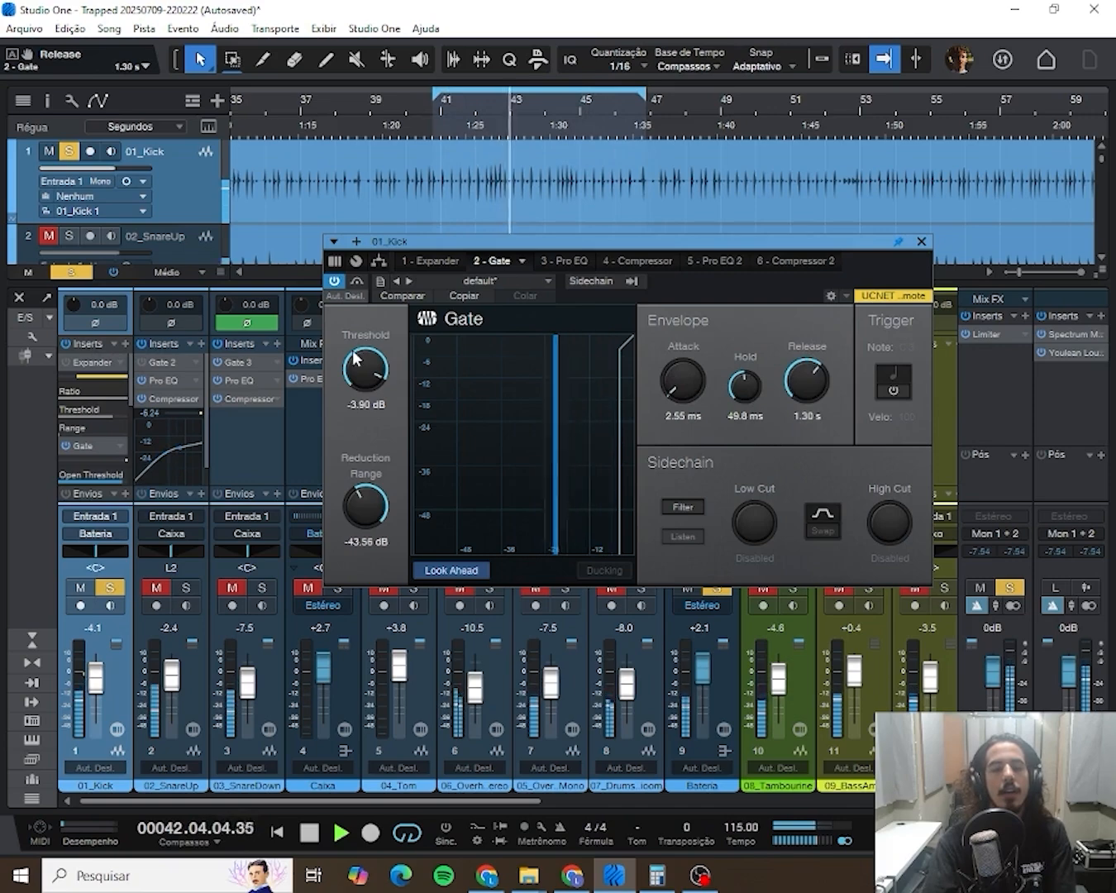
# - Set the kick Gate's threshold to -9.90 dB and its release to 89.6 ms during playback, and stop playback
pyautogui.moveTo(353, 358)
pyautogui.mouseDown()
pyautogui.moveTo(339, 461)
pyautogui.moveTo(366, 370)
pyautogui.moveTo(356, 375)
pyautogui.mouseUp()
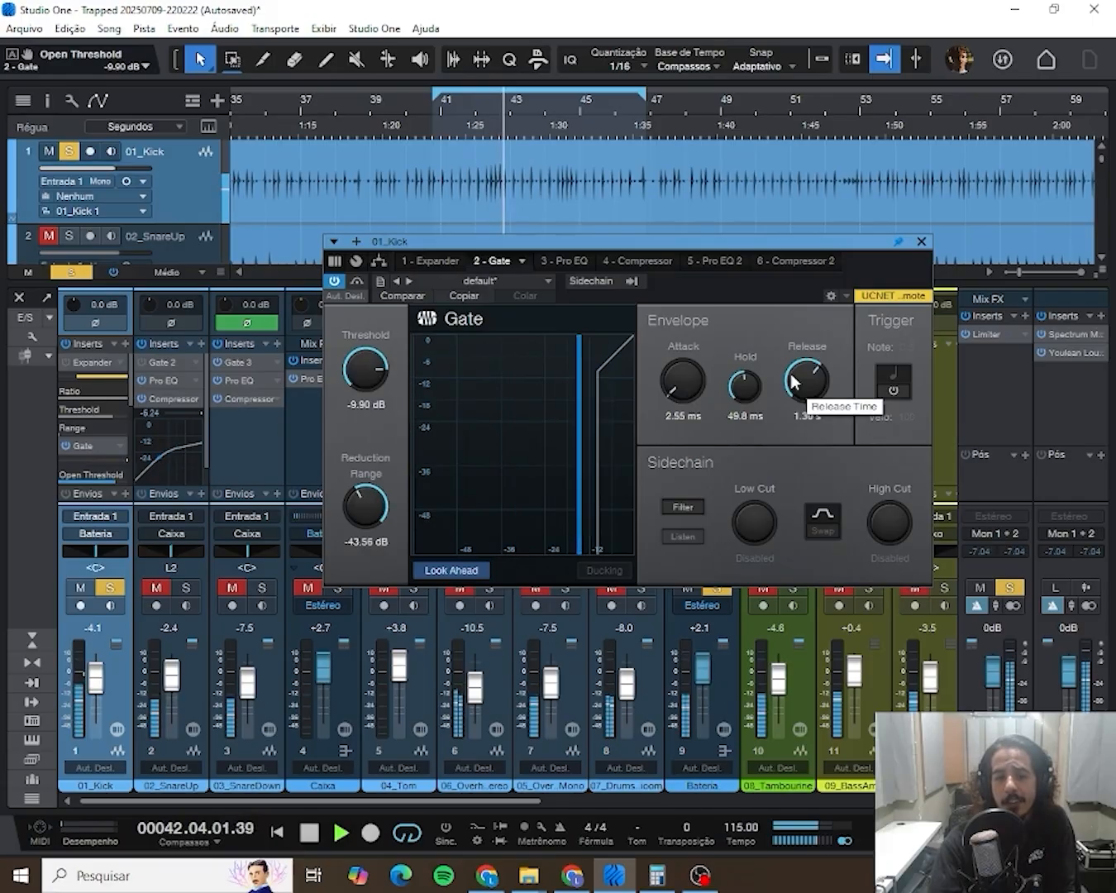
pyautogui.moveTo(792, 382); pyautogui.dragTo(758, 448)
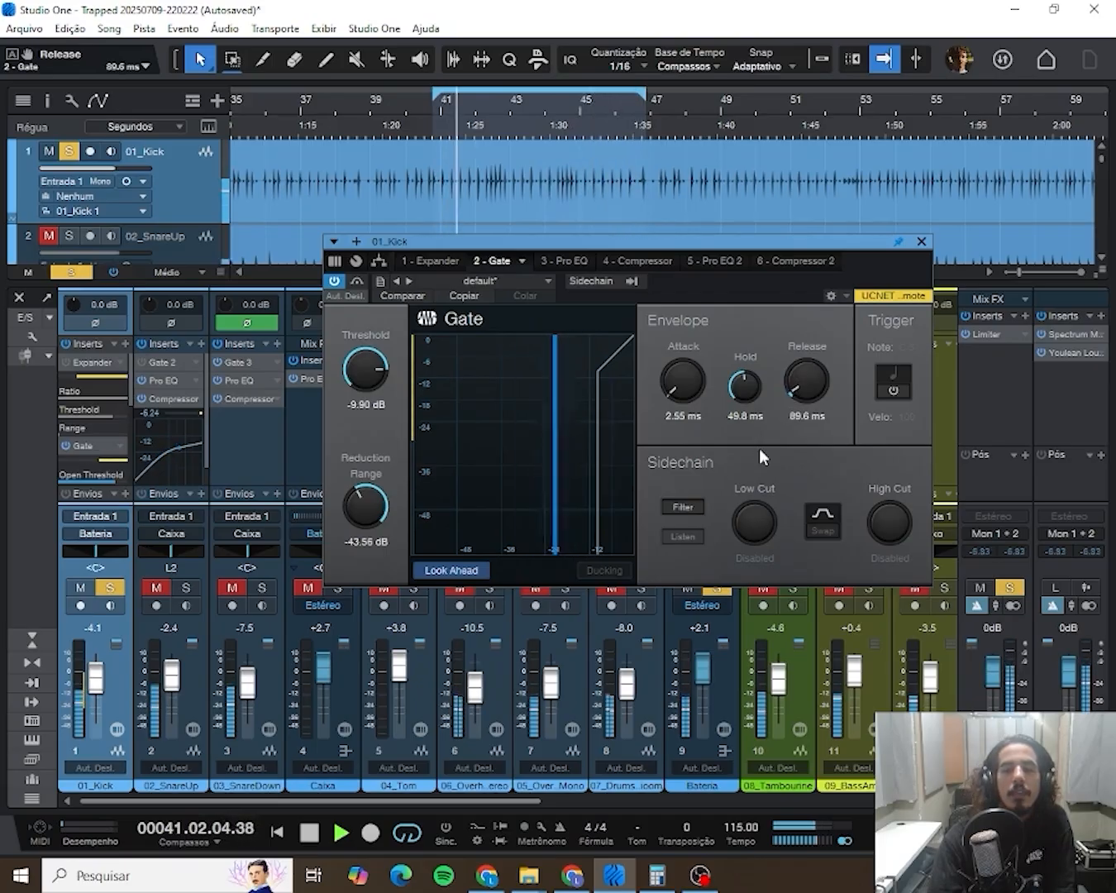
pyautogui.press('space')
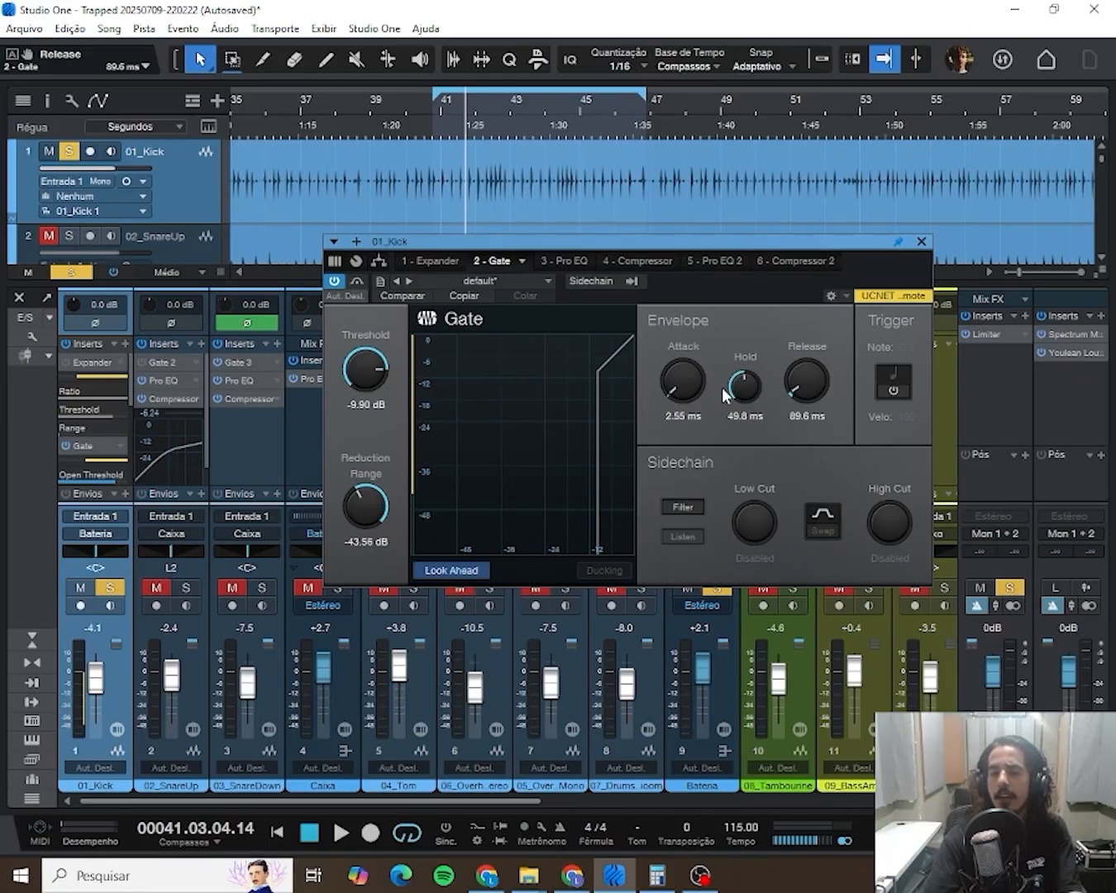
# - Try a 102.0 ms Gate hold on the playing kick, and settle on 8.48 ms with a 109.5 ms release and -47.88 dB range
pyautogui.press('space')
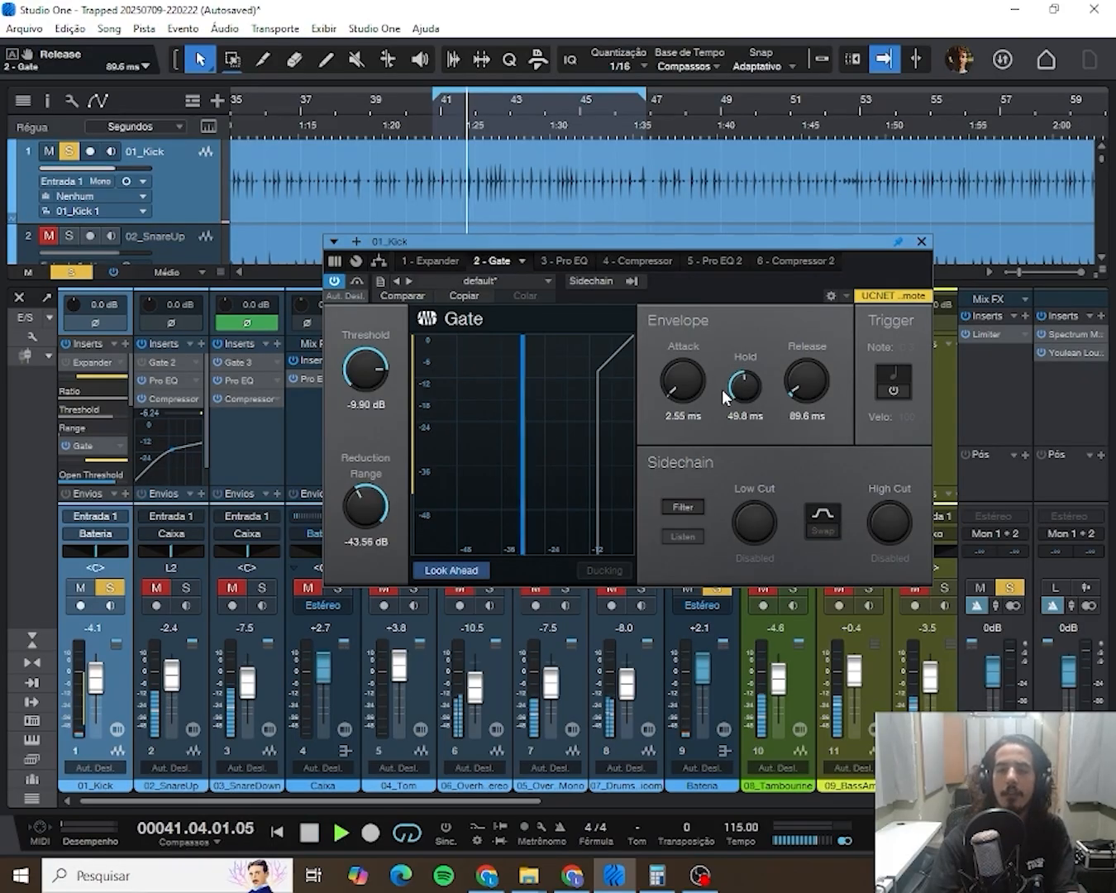
pyautogui.moveTo(734, 391)
pyautogui.mouseDown()
pyautogui.moveTo(770, 362)
pyautogui.moveTo(752, 376)
pyautogui.mouseUp()
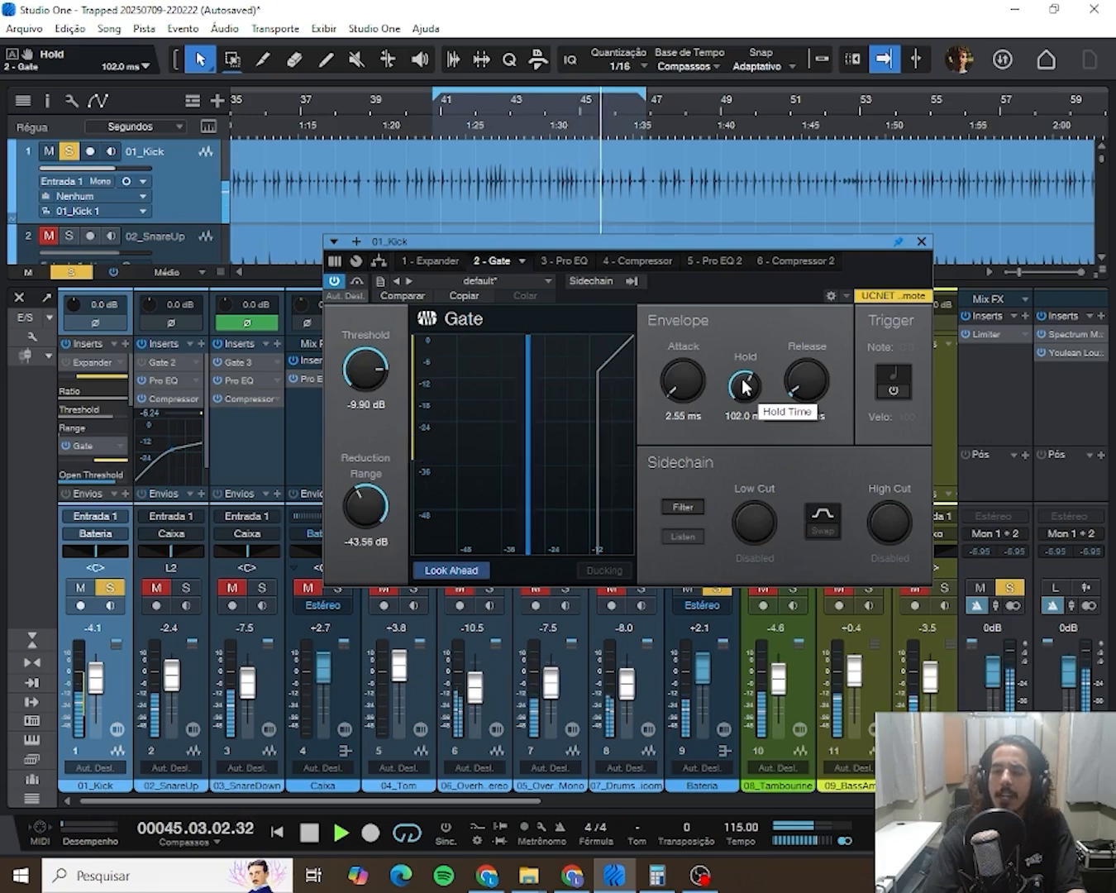
pyautogui.moveTo(743, 386); pyautogui.dragTo(721, 412)
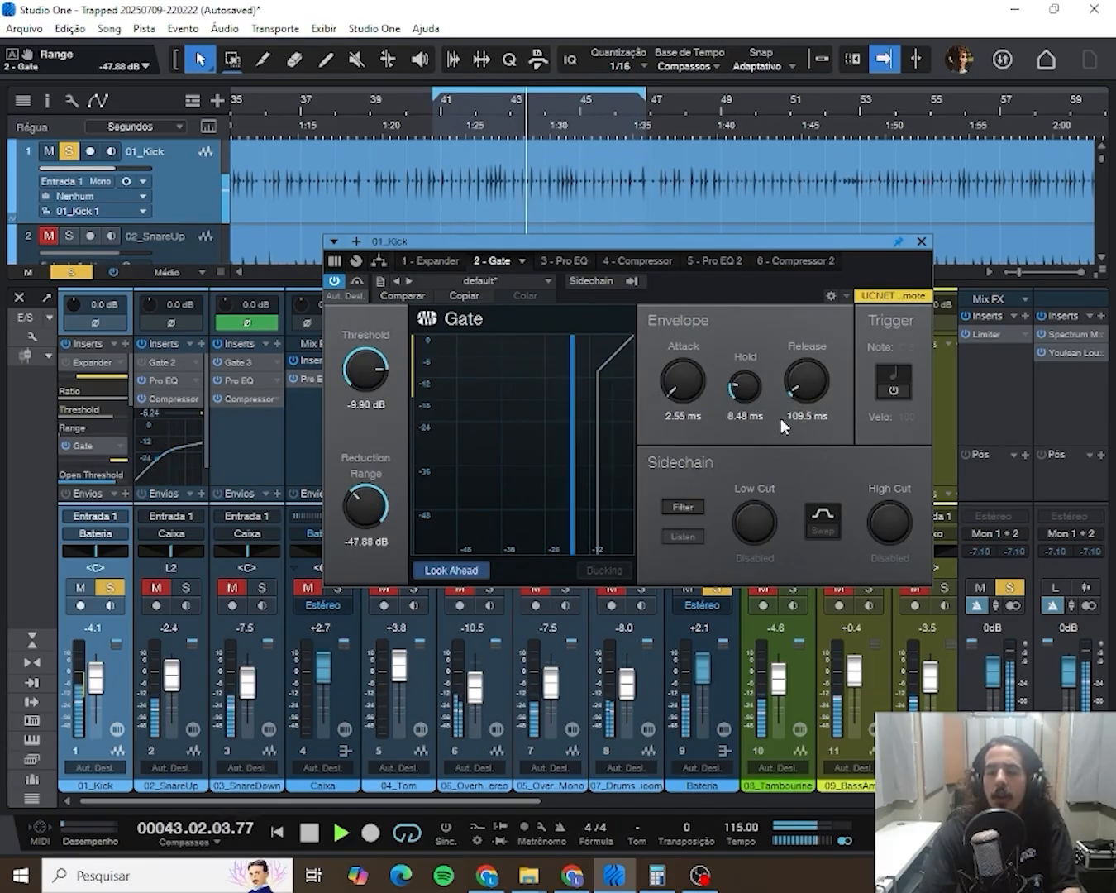
pyautogui.press('space')
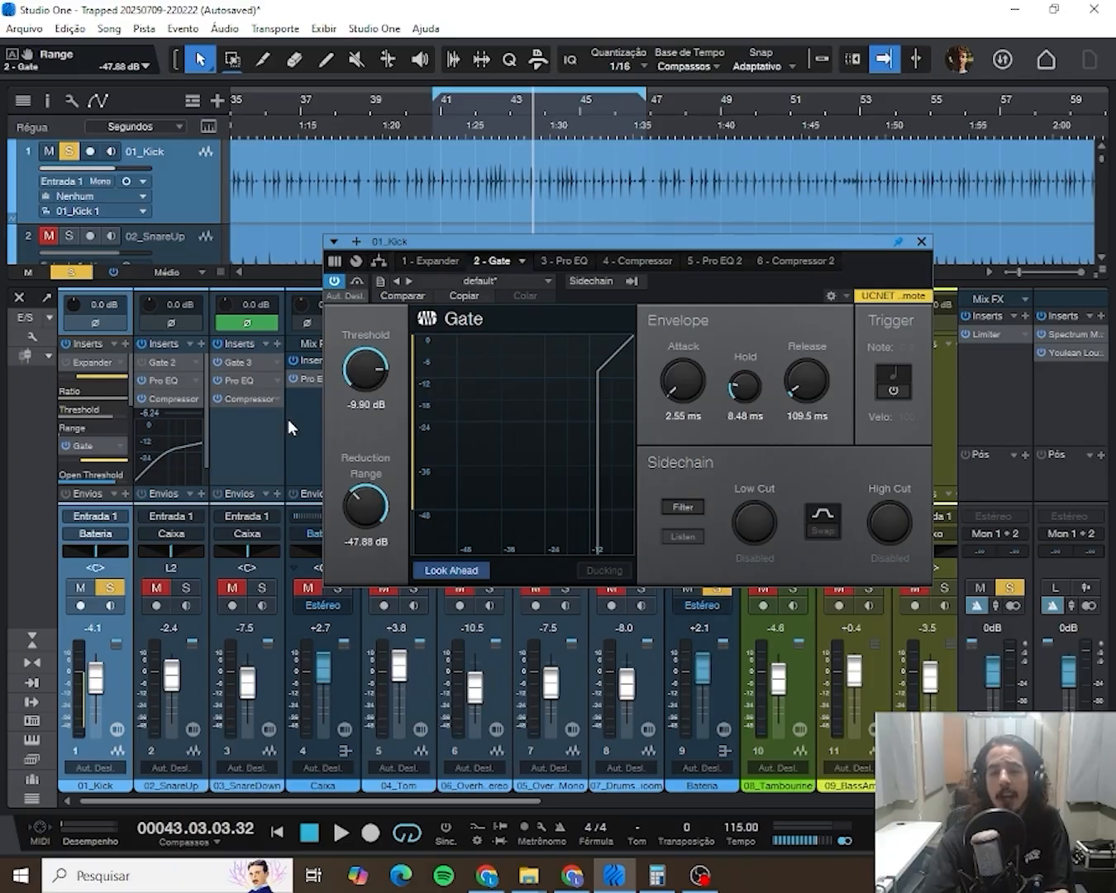
# - Play the looped section briefly to listen to the gated kick, and stop playback
pyautogui.press('space')
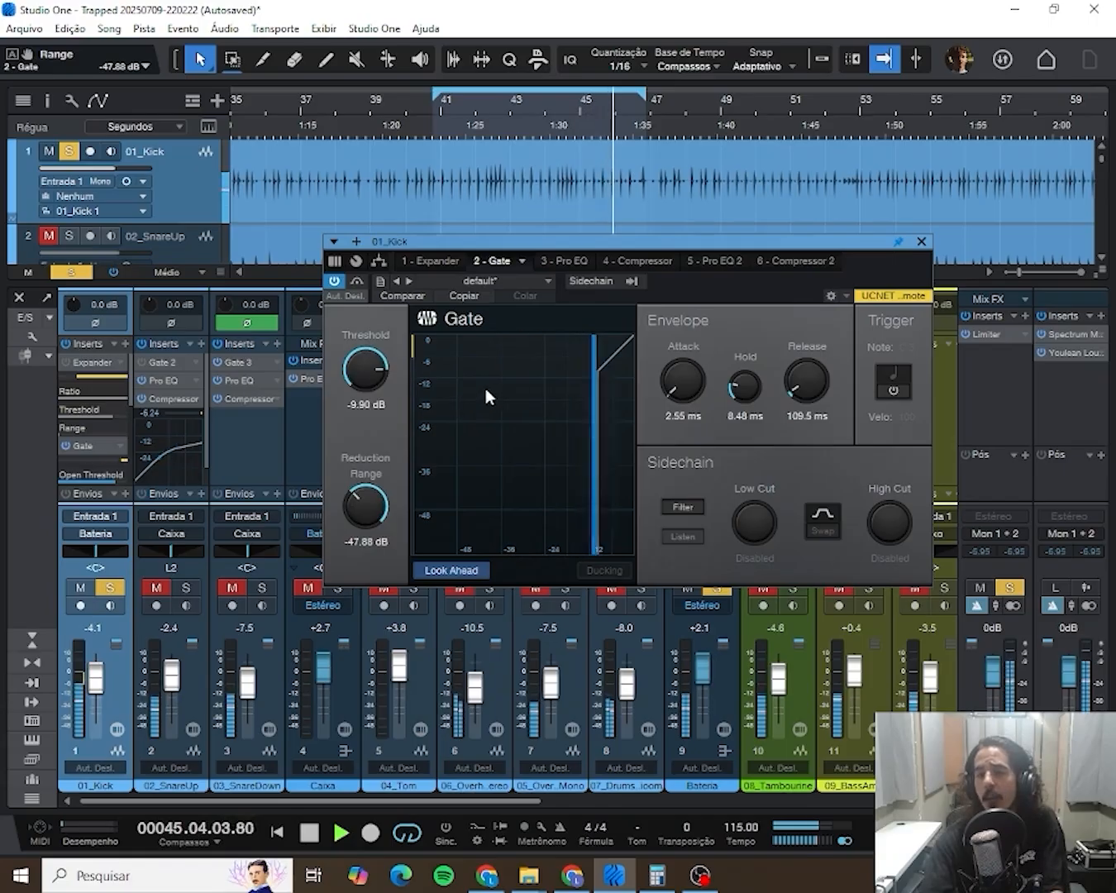
pyautogui.press('space')
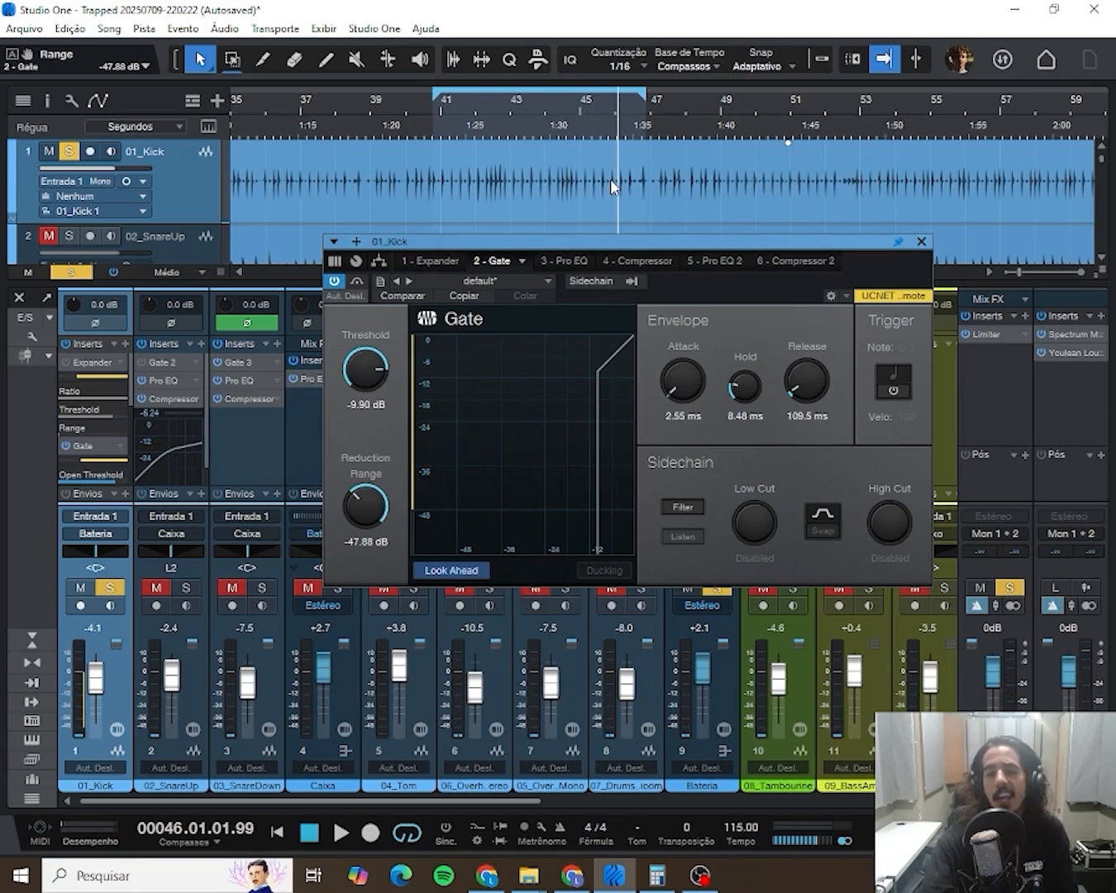
pyautogui.scroll(-1, 608, 179)
pyautogui.scroll(2, 593, 207)
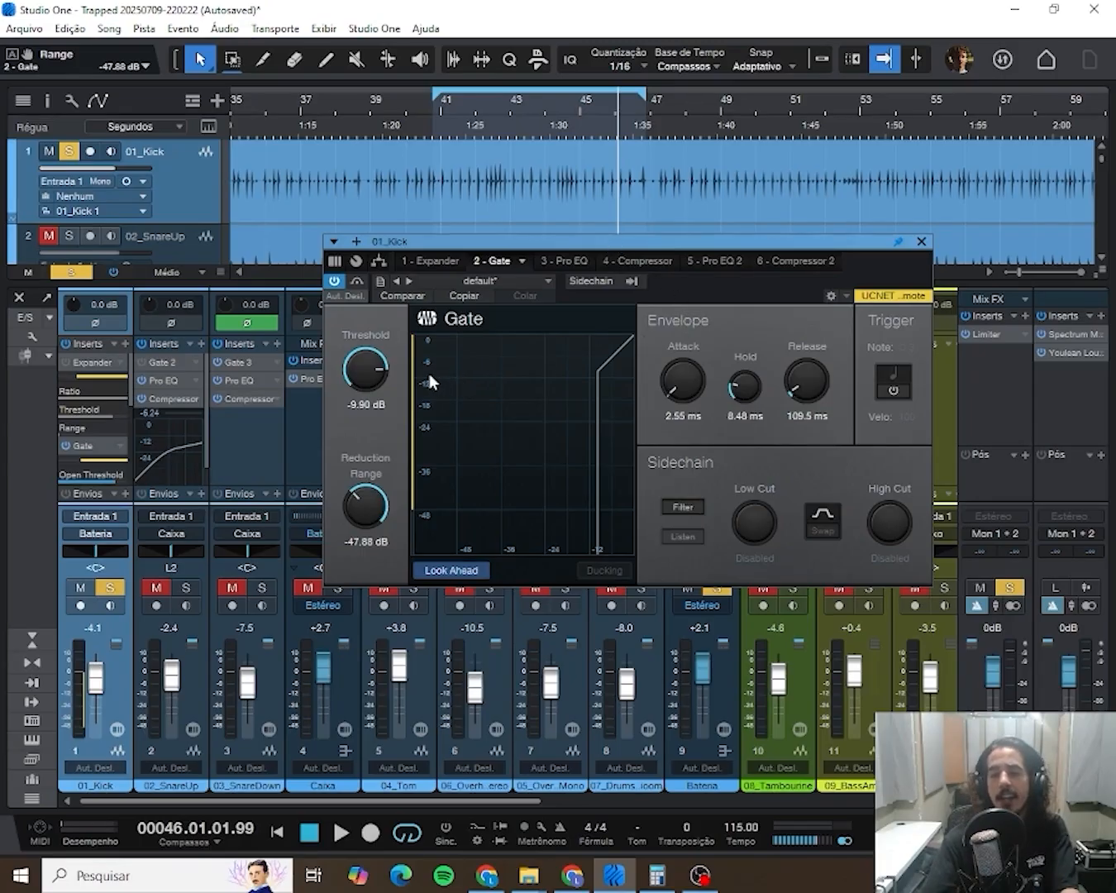
# - Set the kick Gate's hold to 28.7 ms and its release to 179.1 ms while the loop plays, and stop playback
pyautogui.press('space')
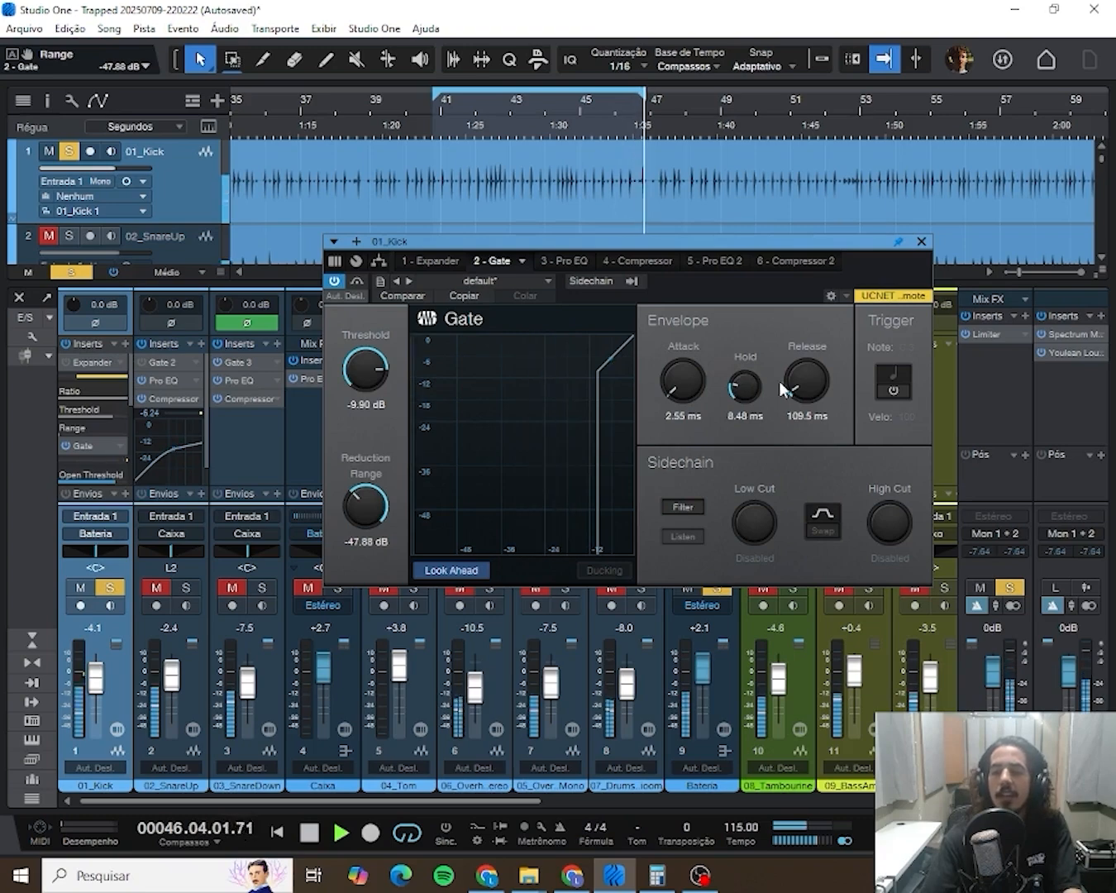
pyautogui.moveTo(792, 377); pyautogui.dragTo(798, 382)
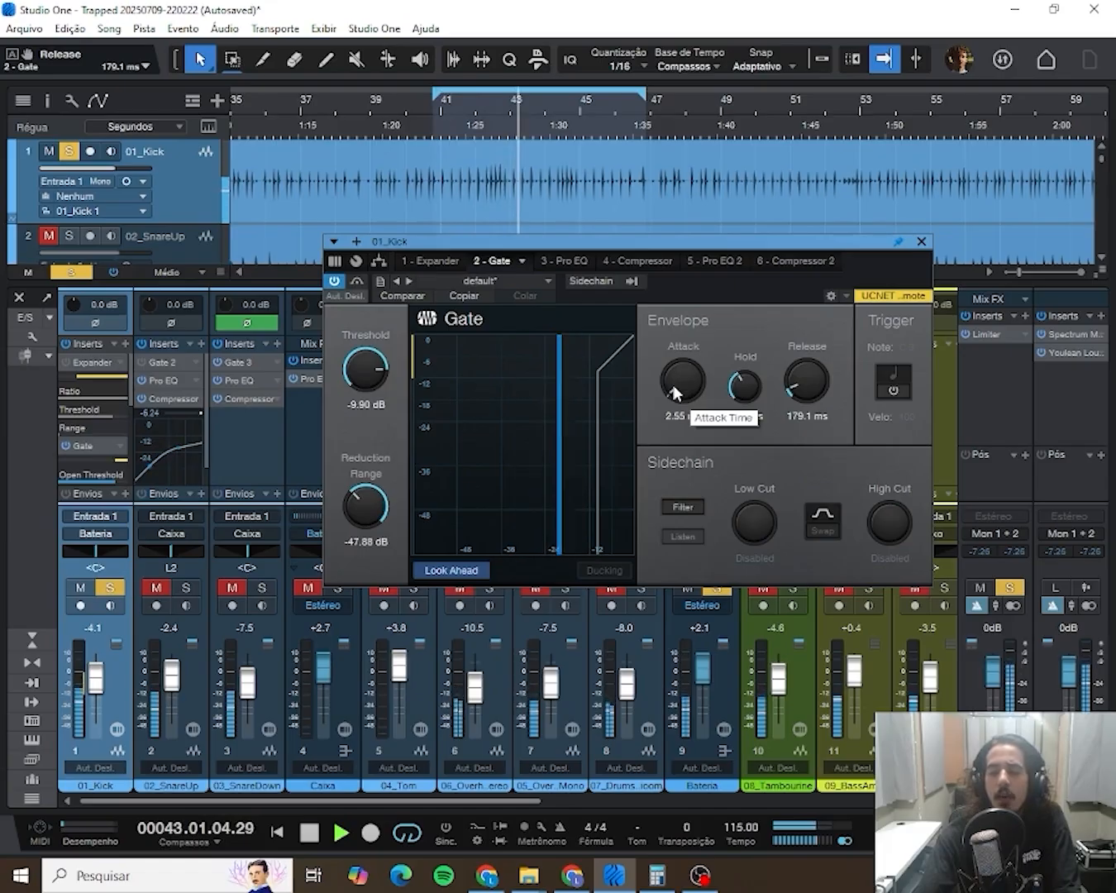
pyautogui.press('space')
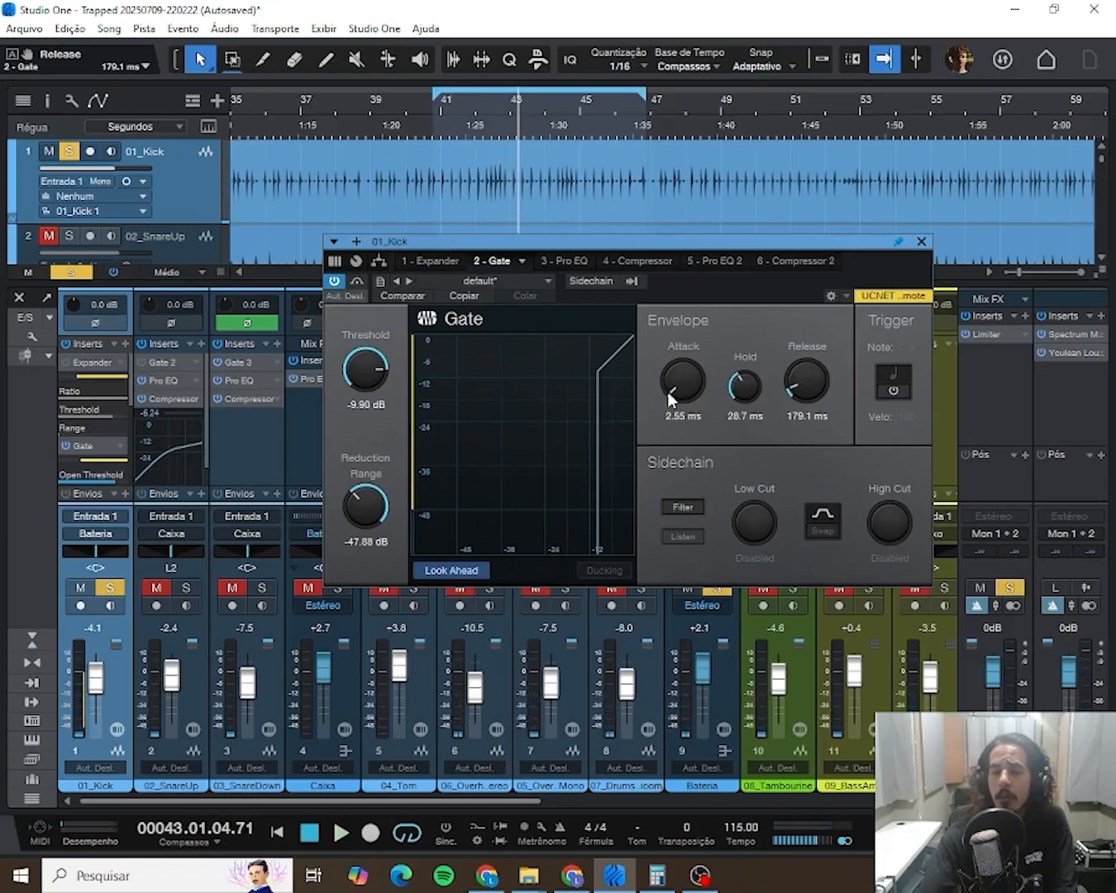
# - Set the kick Gate's attack to 7.55 ms while the loop plays, and stop playback
pyautogui.press('space')
pyautogui.moveTo(673, 391); pyautogui.dragTo(654, 362)
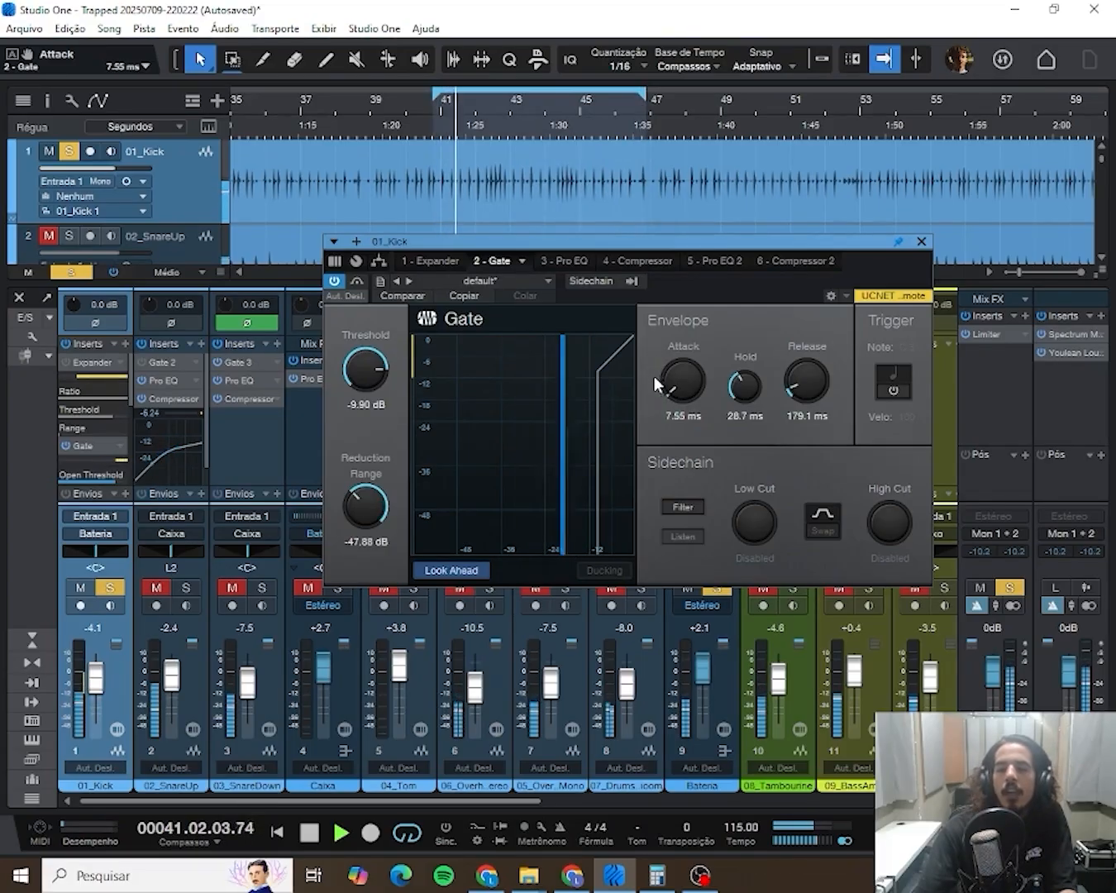
pyautogui.press('space')
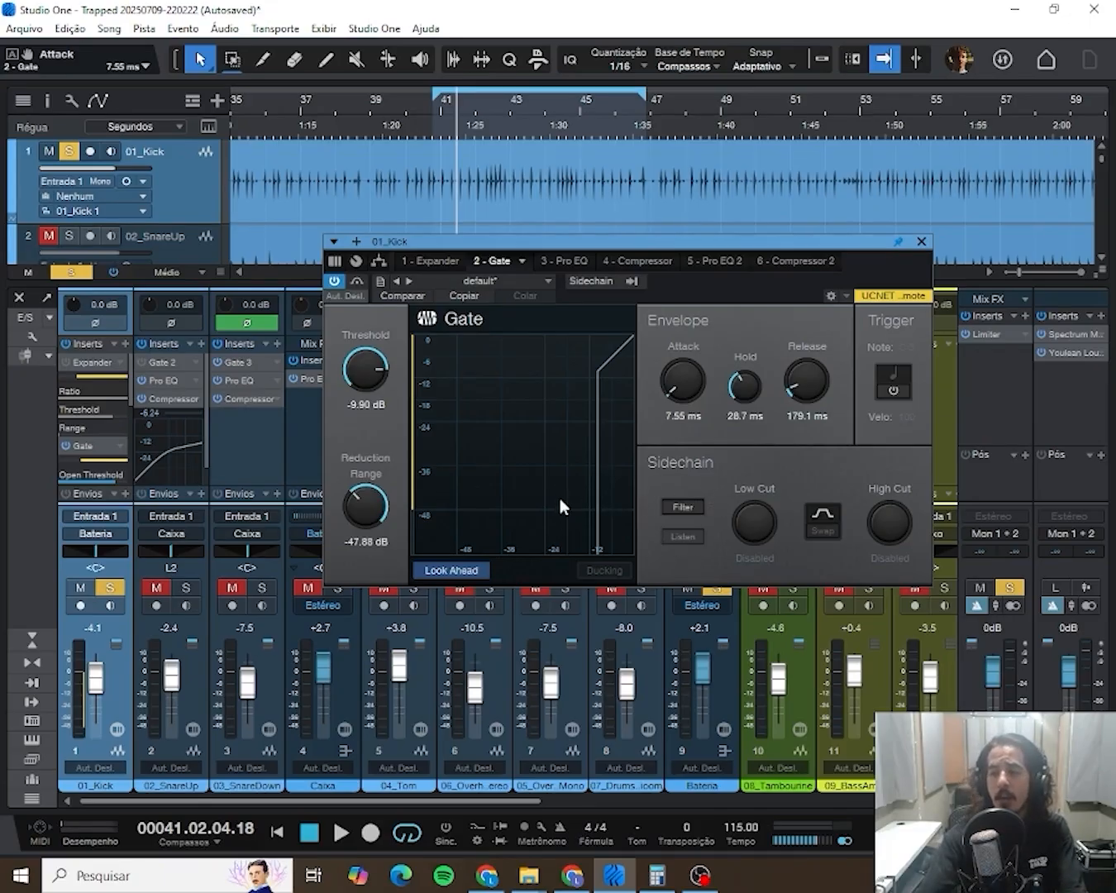
# - Set the Gate's threshold to -11.40 dB on the playing kick, try a -32.76 dB reduction range, and settle on -41.76 dB
pyautogui.press('space')
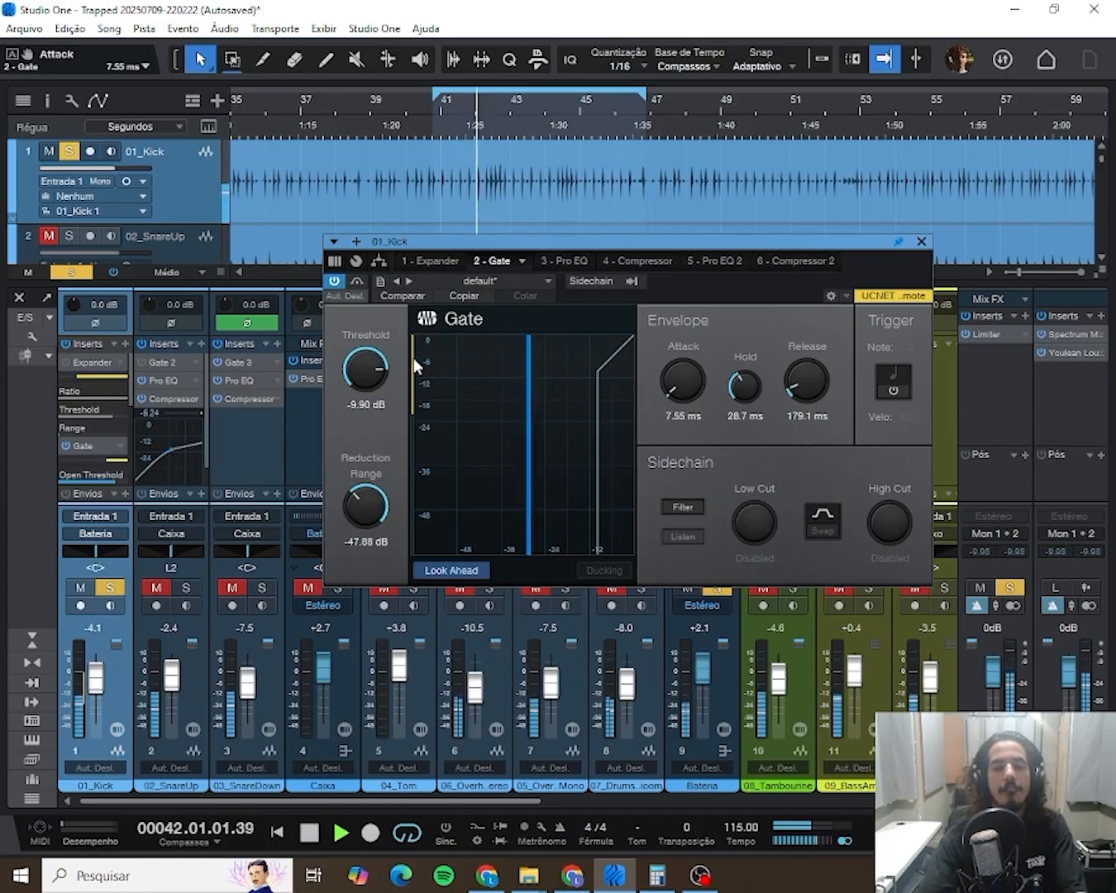
pyautogui.moveTo(370, 376)
pyautogui.mouseDown()
pyautogui.moveTo(371, 364)
pyautogui.moveTo(366, 374)
pyautogui.mouseUp()
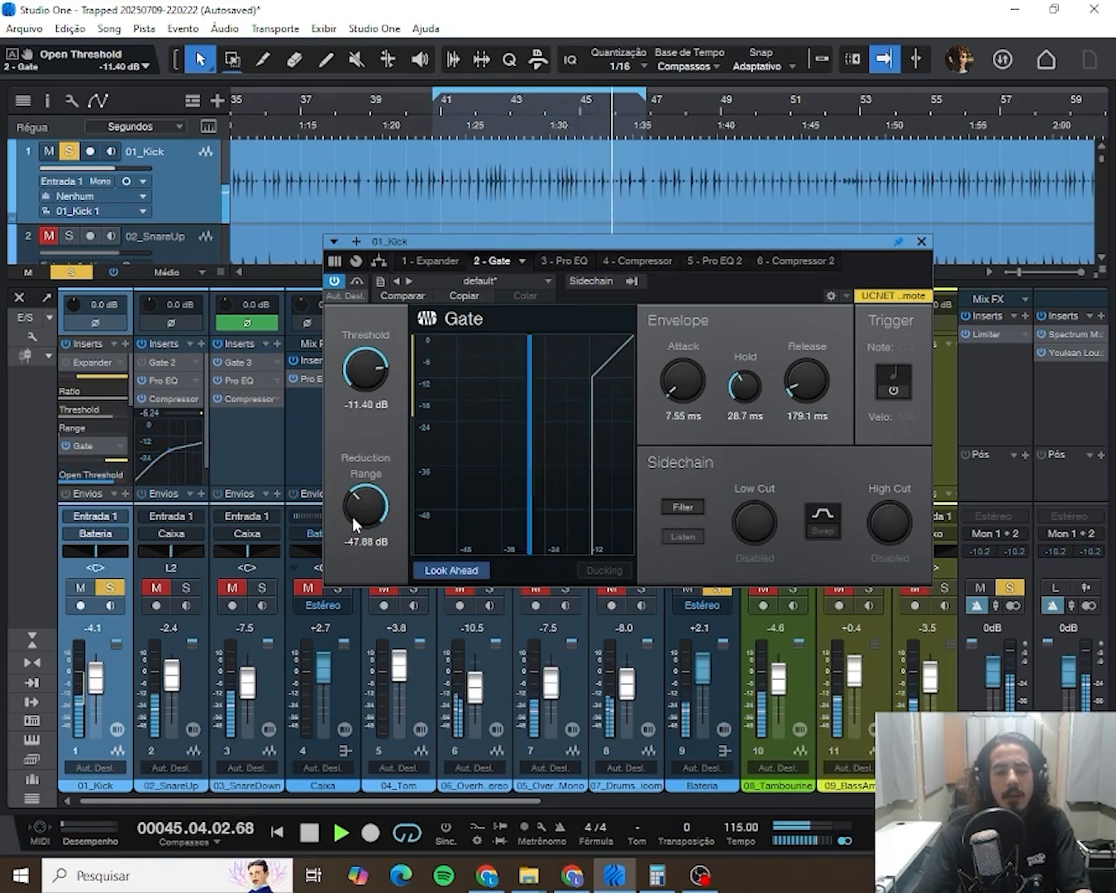
pyautogui.moveTo(353, 516); pyautogui.dragTo(370, 500)
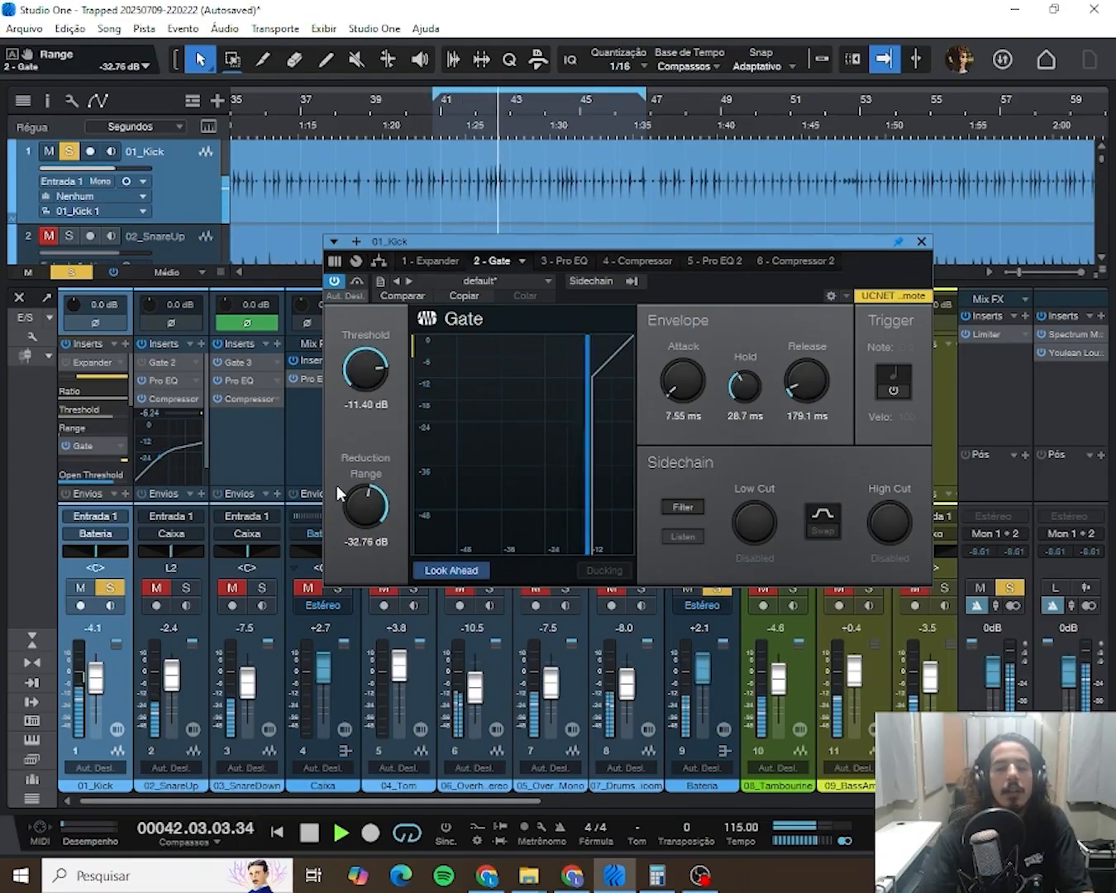
pyautogui.moveTo(357, 514)
pyautogui.mouseDown()
pyautogui.moveTo(346, 529)
pyautogui.moveTo(347, 511)
pyautogui.mouseUp()
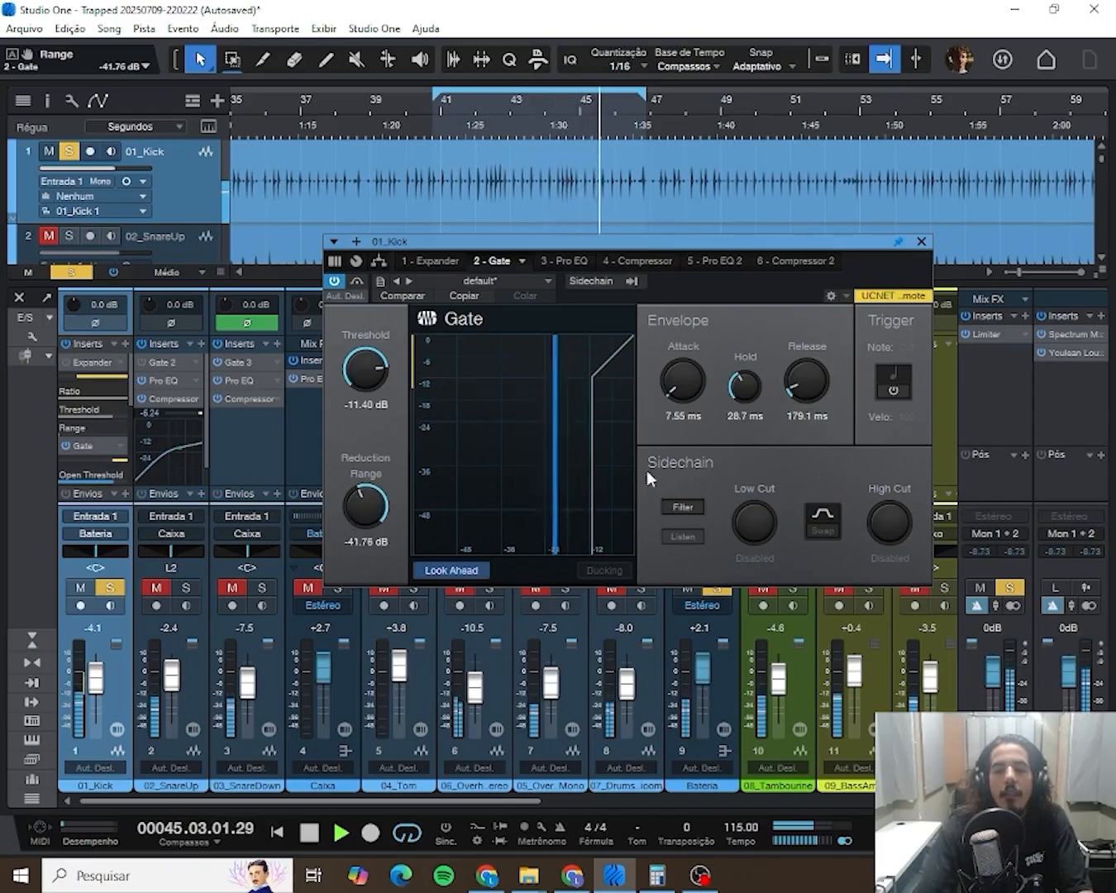
# - Try a 10.0 ms Gate release on the playing kick, and settle on 99.5 ms with a 163.5 ms hold
pyautogui.moveTo(806, 379); pyautogui.dragTo(797, 435)
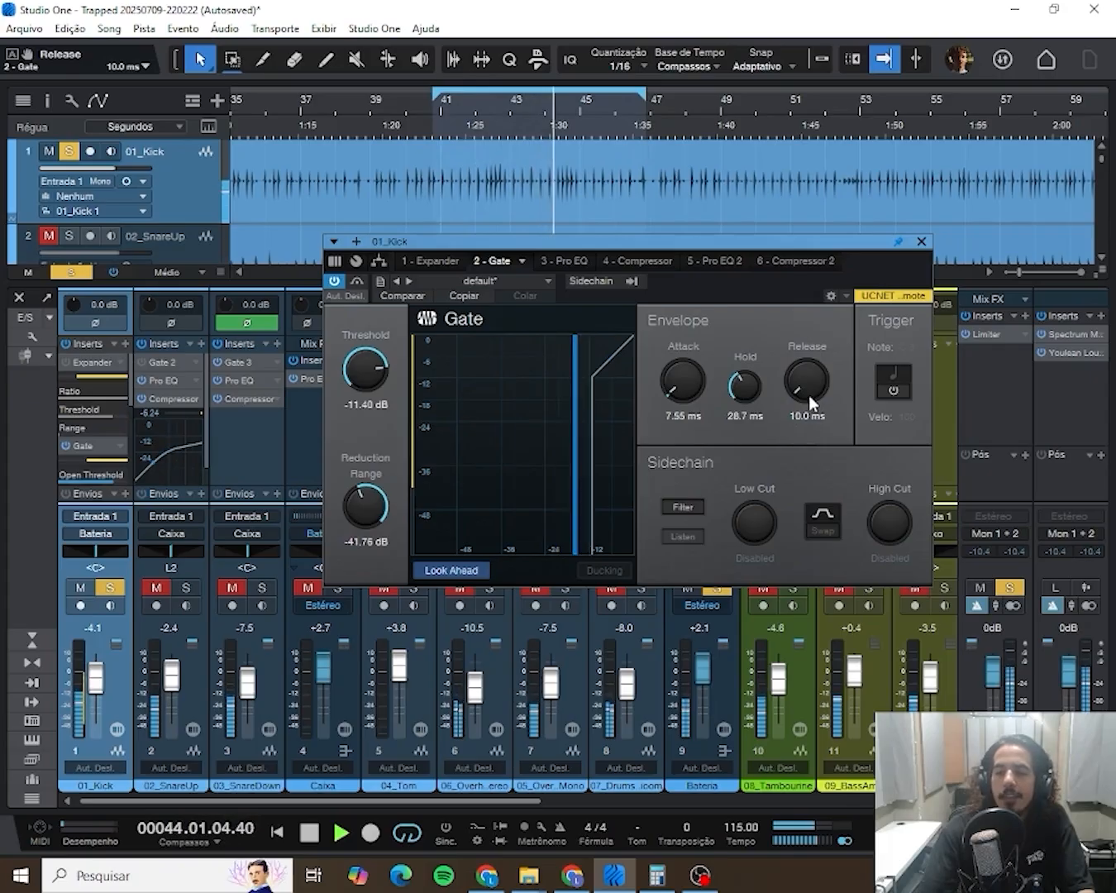
pyautogui.moveTo(807, 392); pyautogui.dragTo(796, 438)
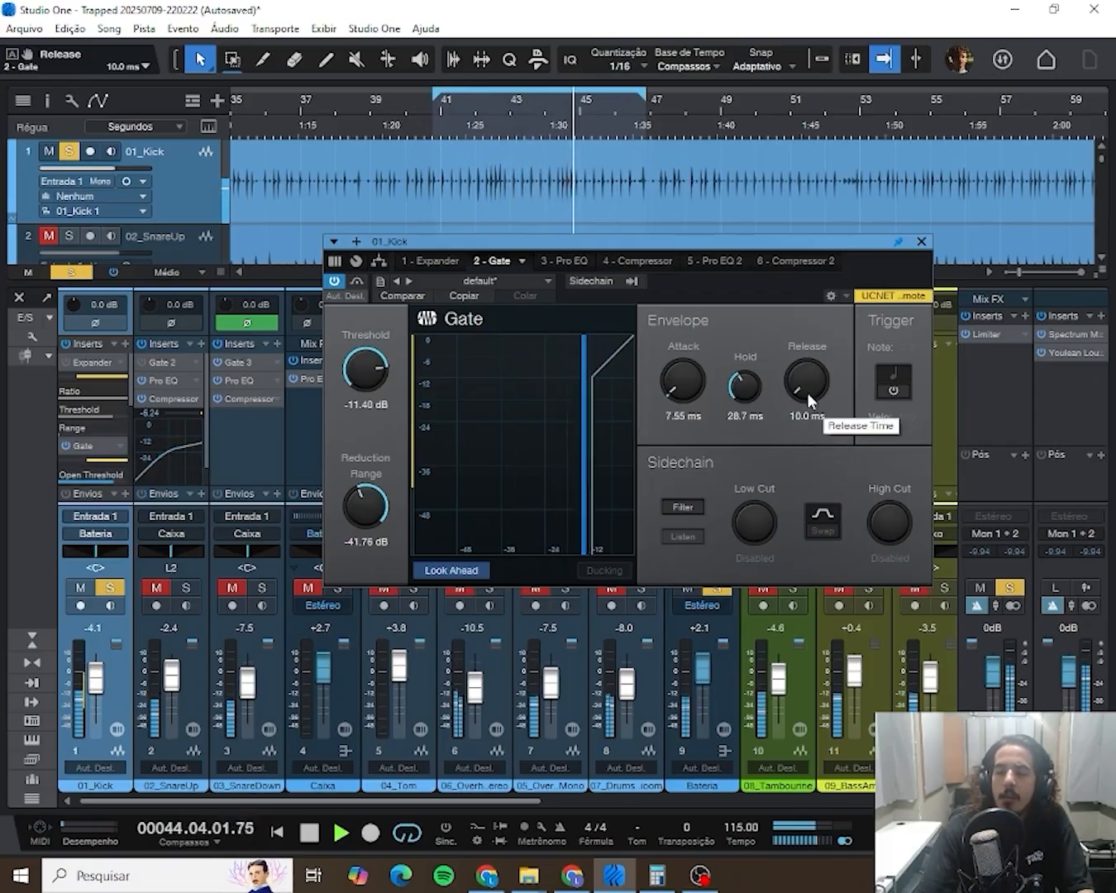
pyautogui.moveTo(807, 392); pyautogui.dragTo(761, 364)
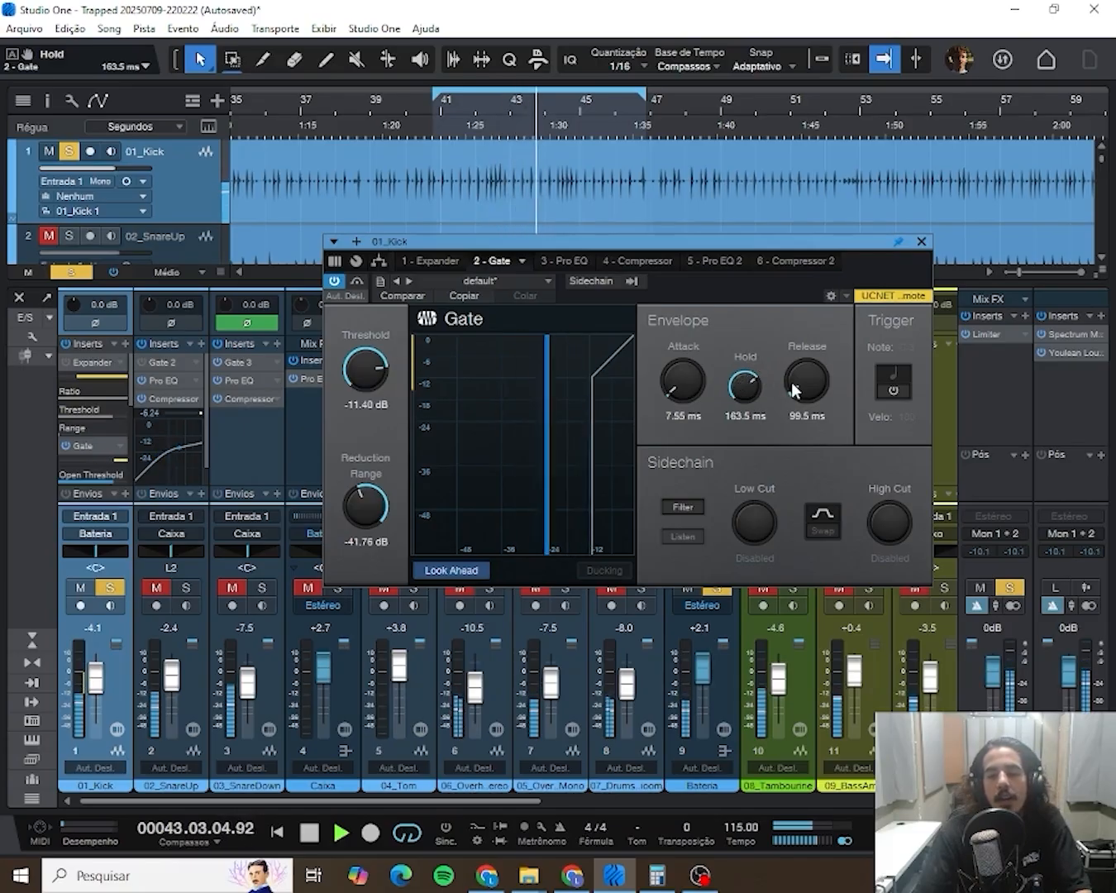
pyautogui.press('space')
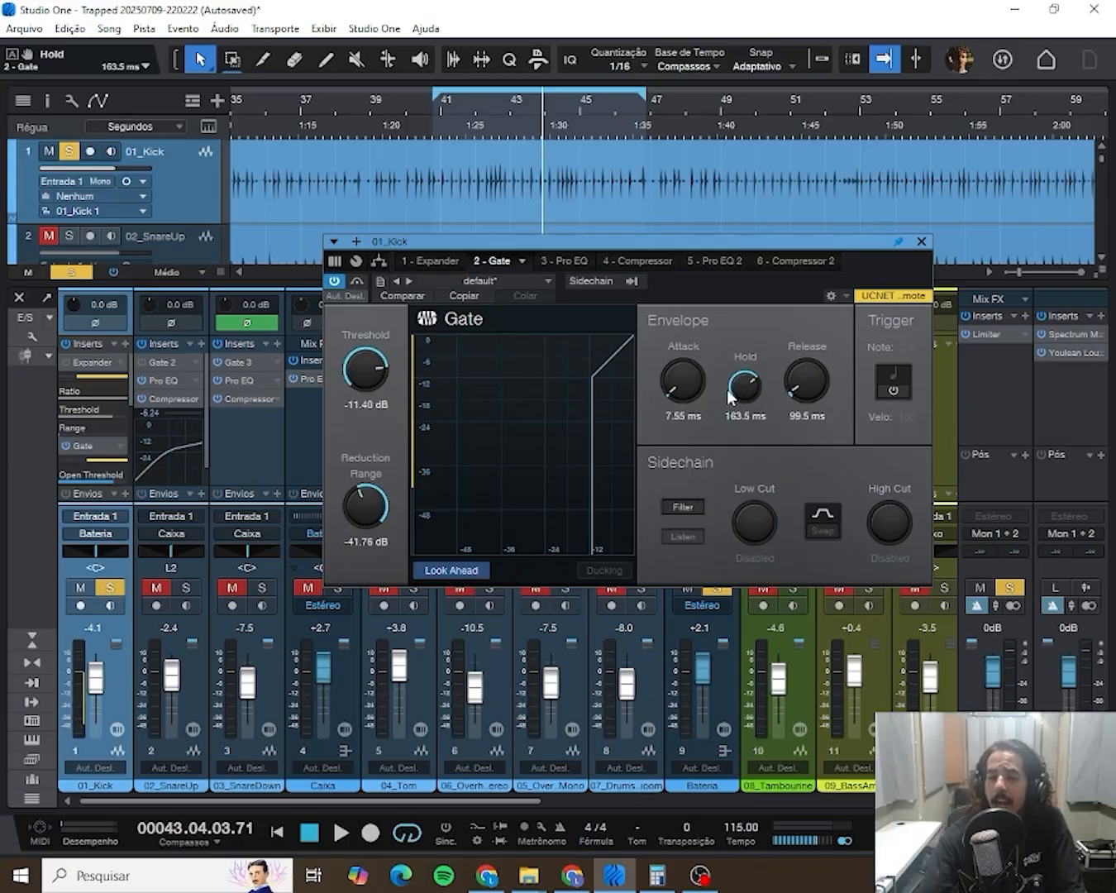
# - Set the kick Gate's attack to 5.05 ms, listen to the loop, and stop playback
pyautogui.press('space')
pyautogui.moveTo(680, 384); pyautogui.dragTo(681, 386)
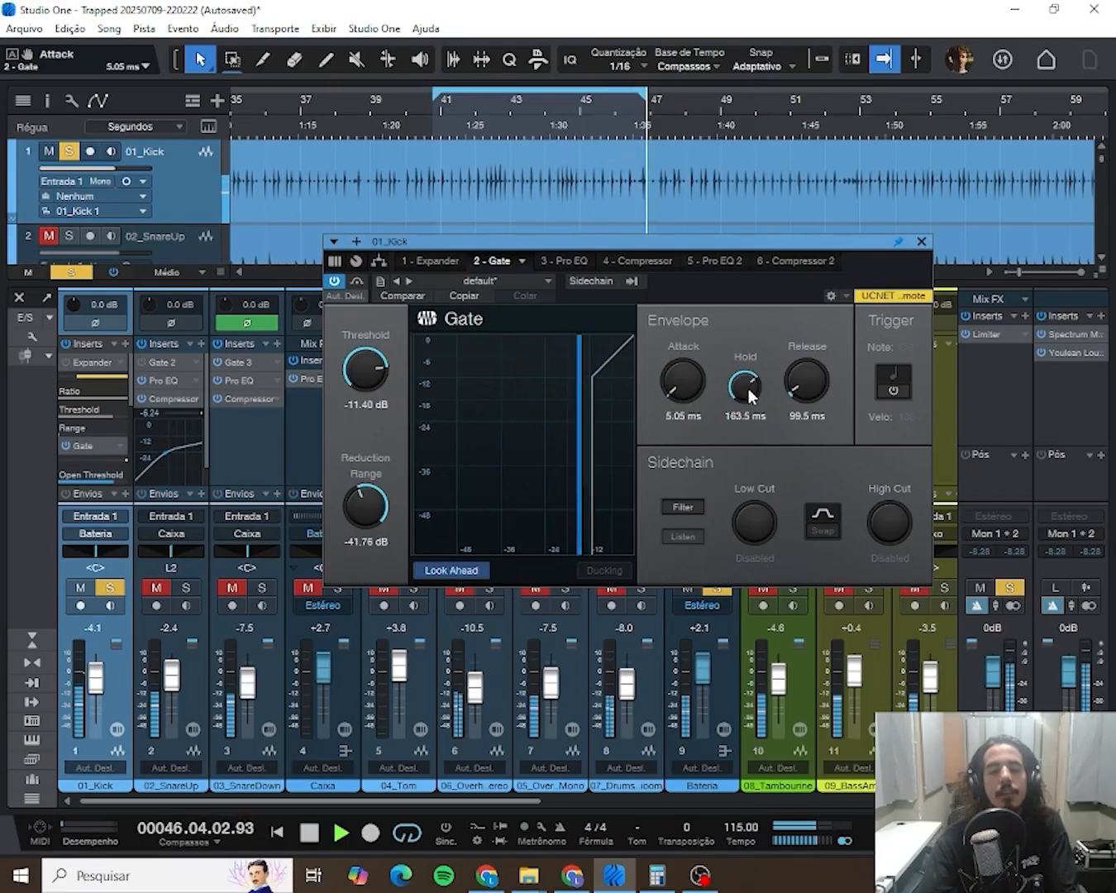
pyautogui.press('space')
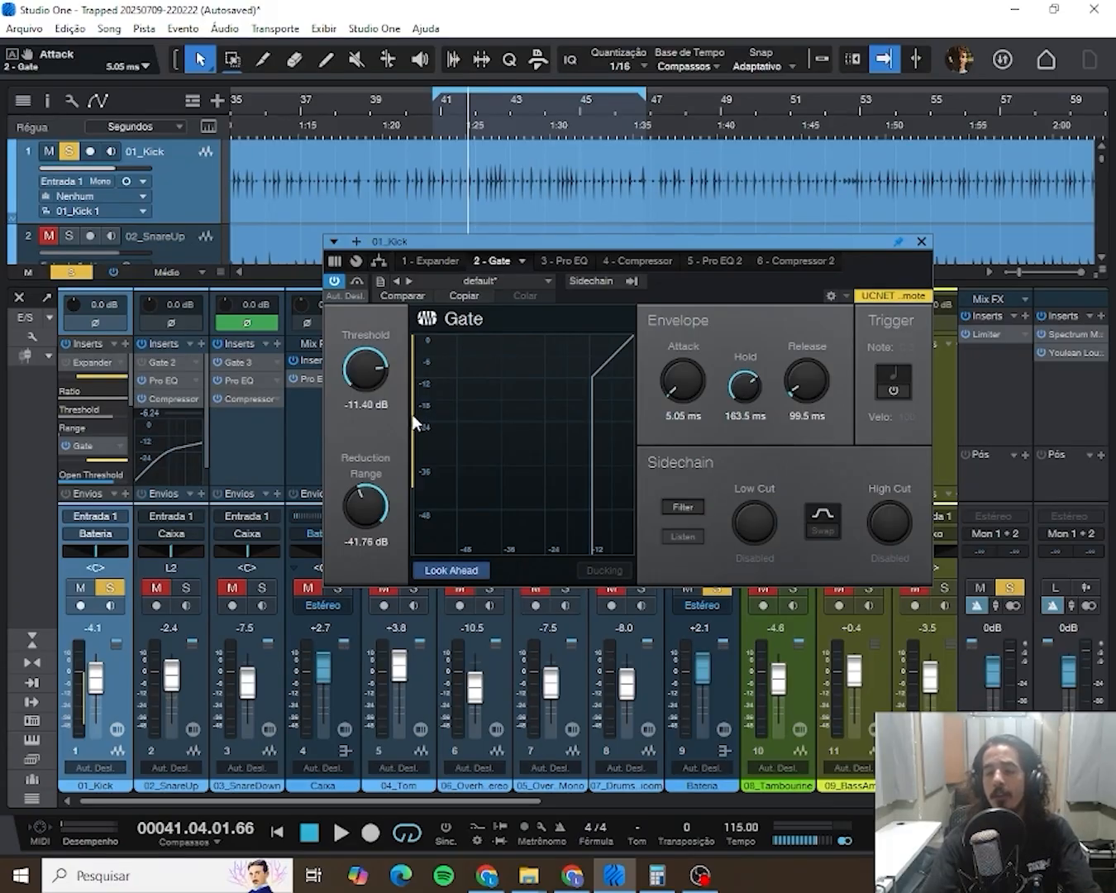
# - Close the kick's Gate window, and enable and open Gate 2 on the 02_SnareUp channel
pyautogui.click(922, 241)
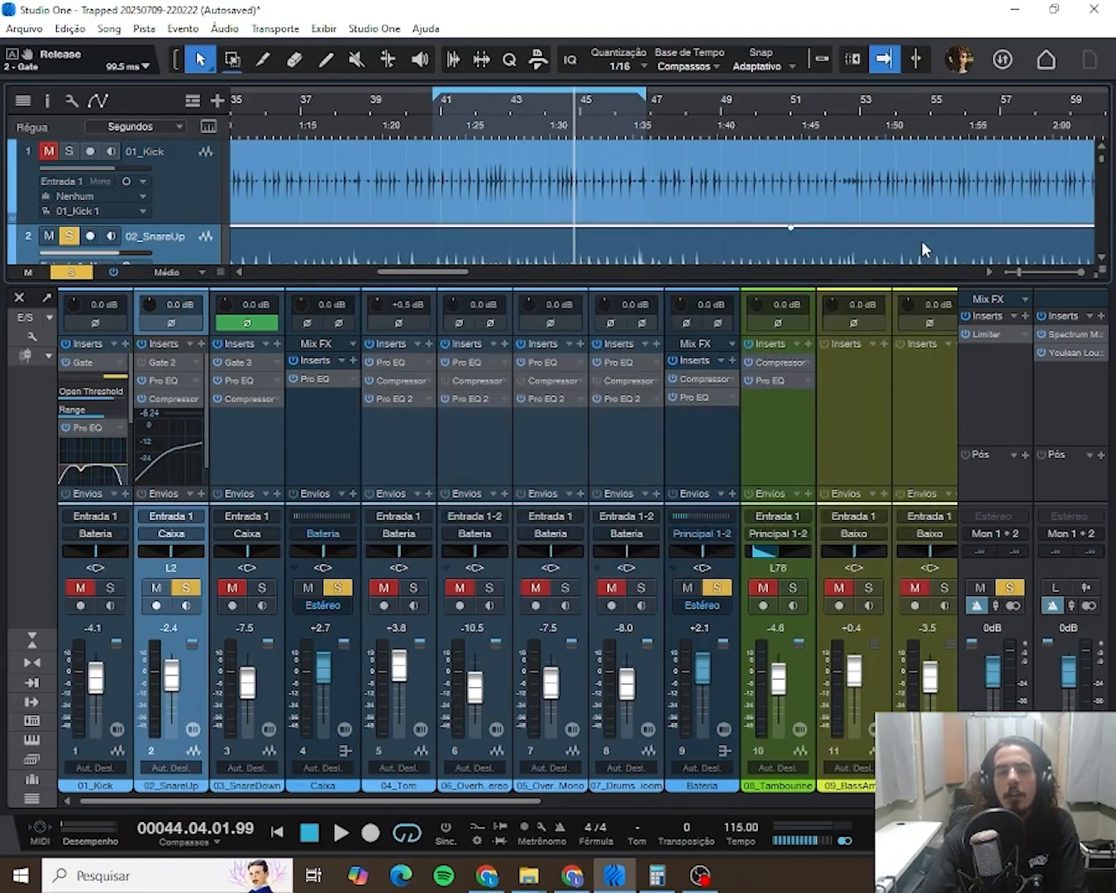
pyautogui.click(161, 366)
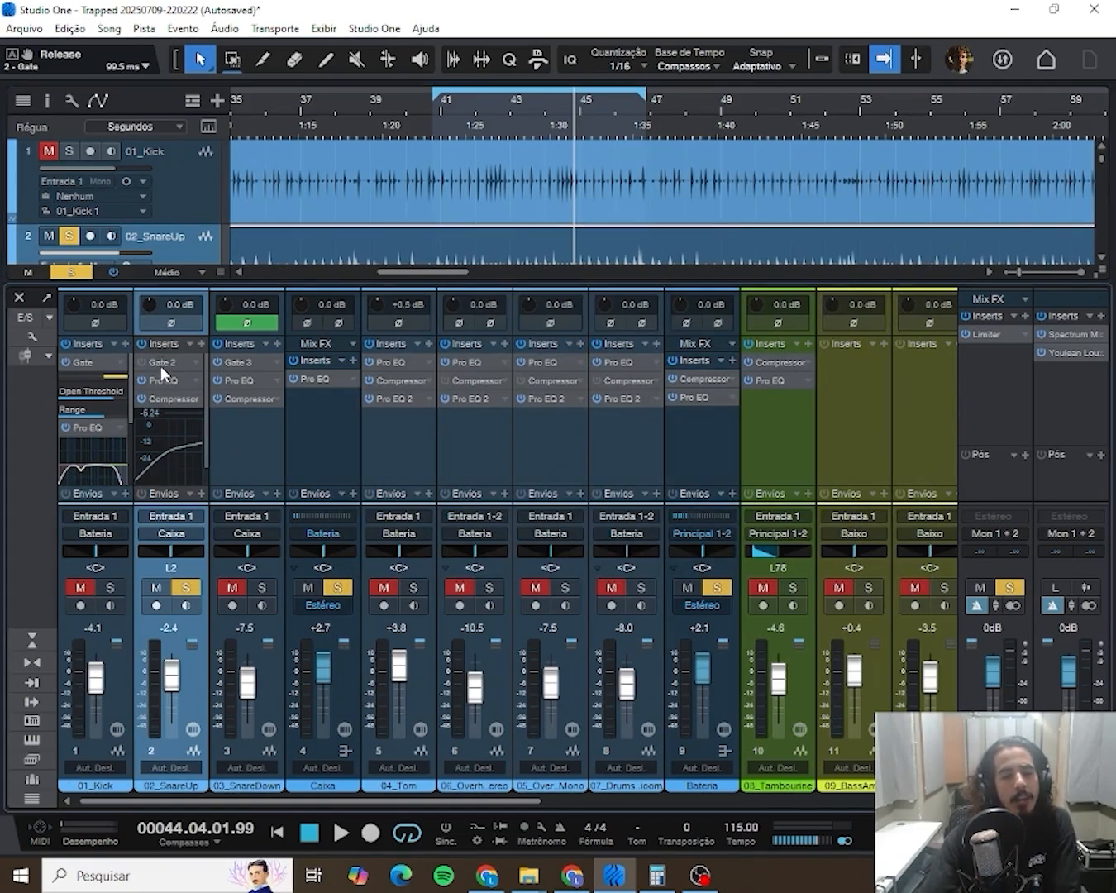
pyautogui.click(158, 366)
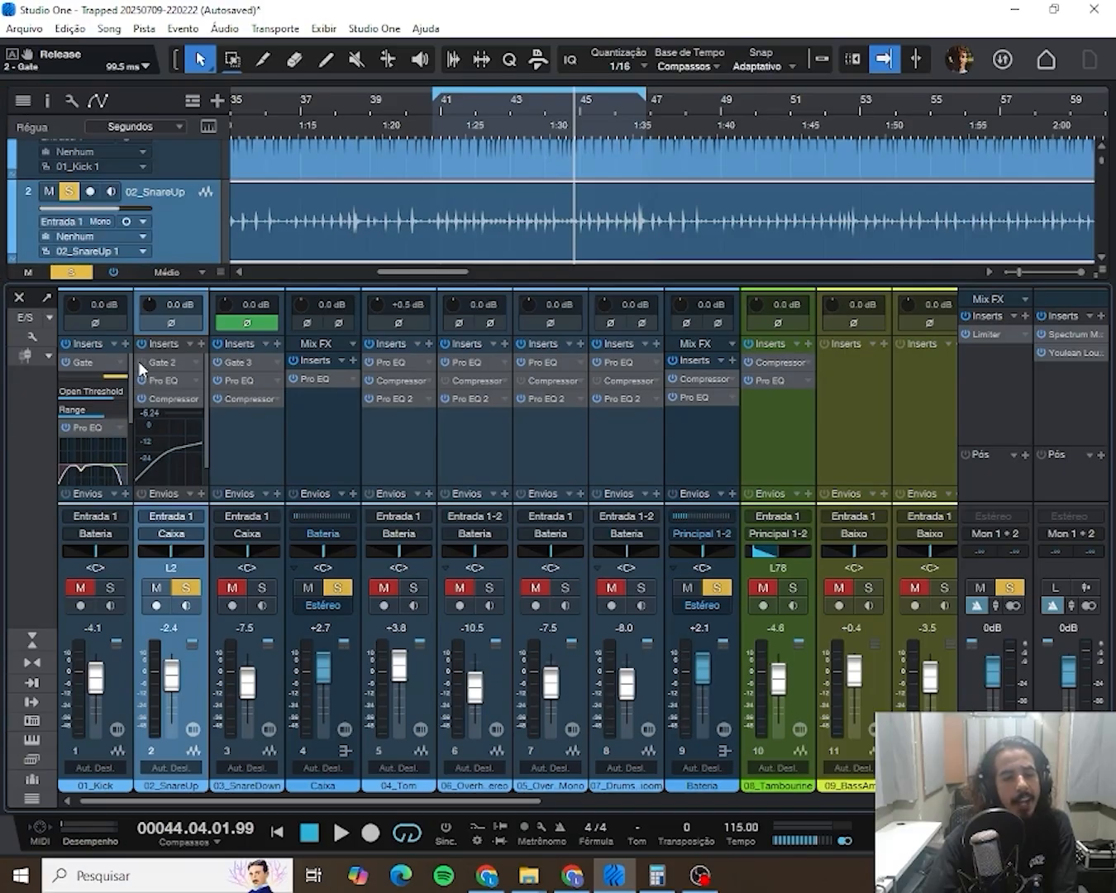
pyautogui.rightClick(168, 367)
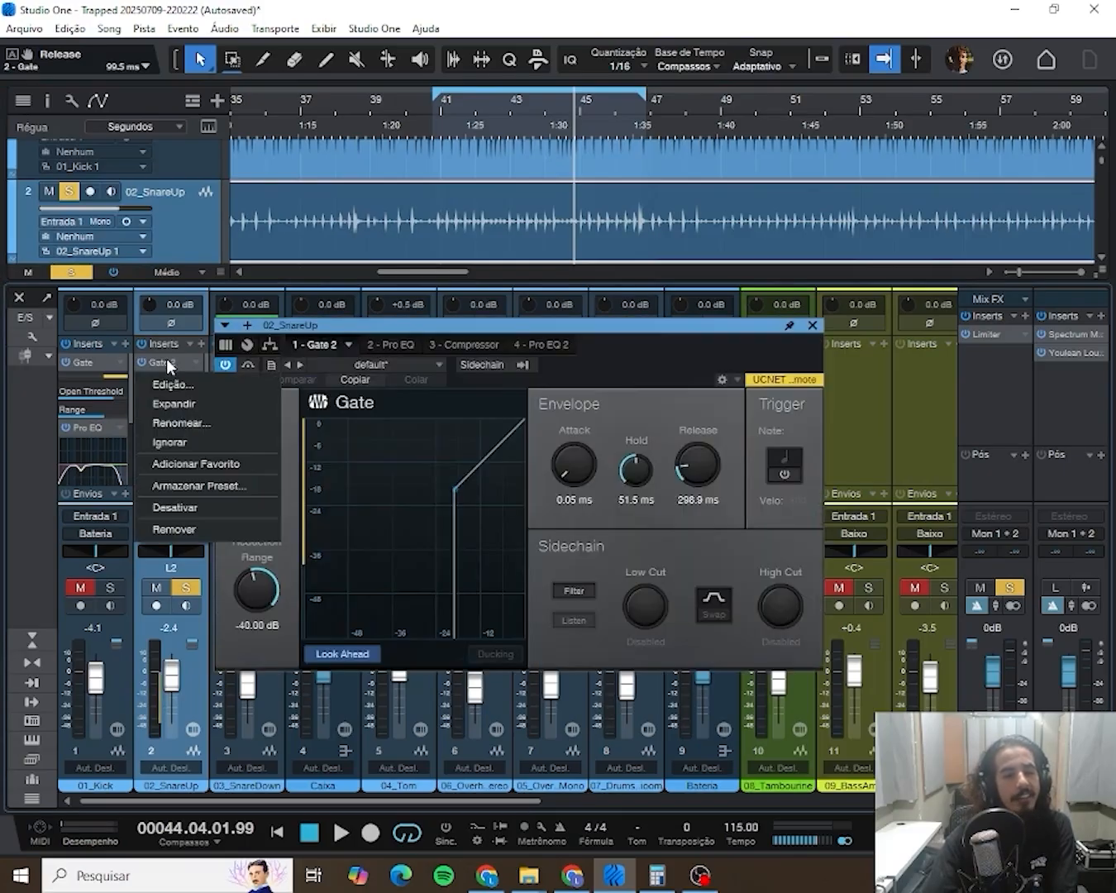
pyautogui.click(396, 329)
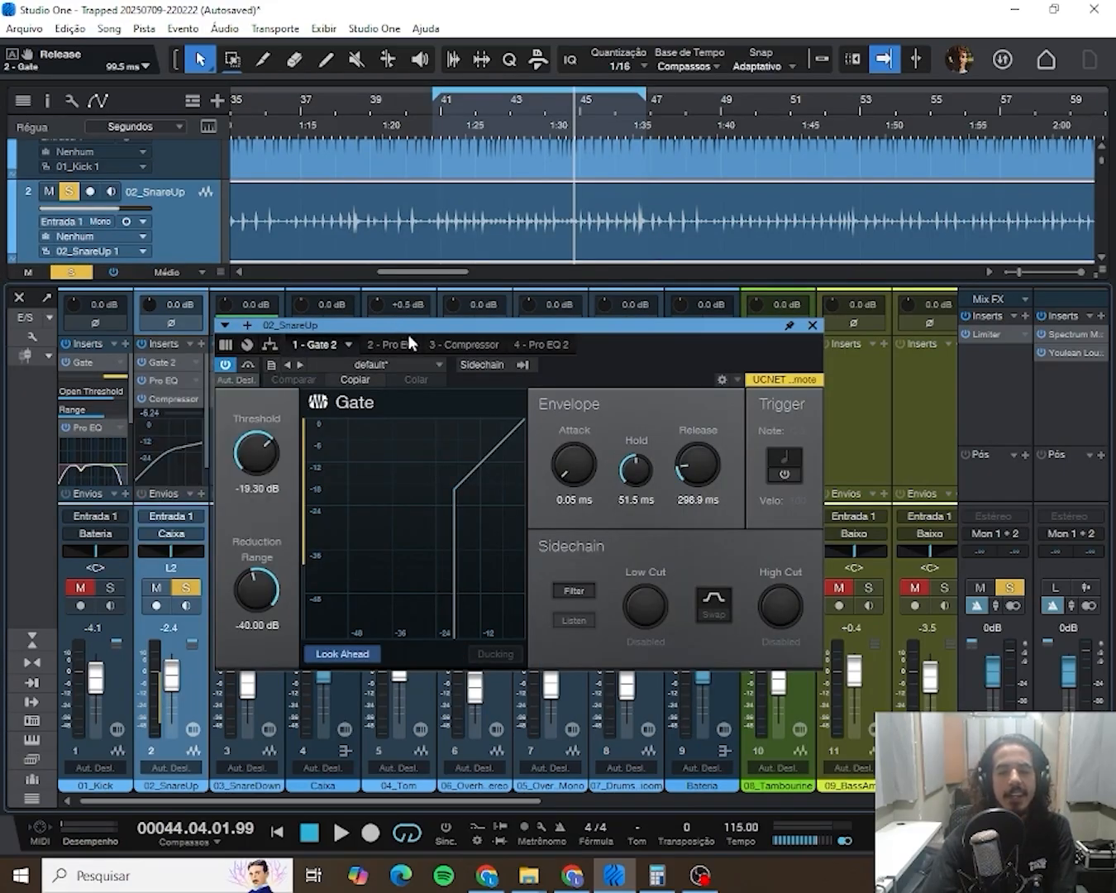
# - Play the soloed snare and compare its sound with Gate 2 bypassed and active, leaving the Gate on
pyautogui.press('space')
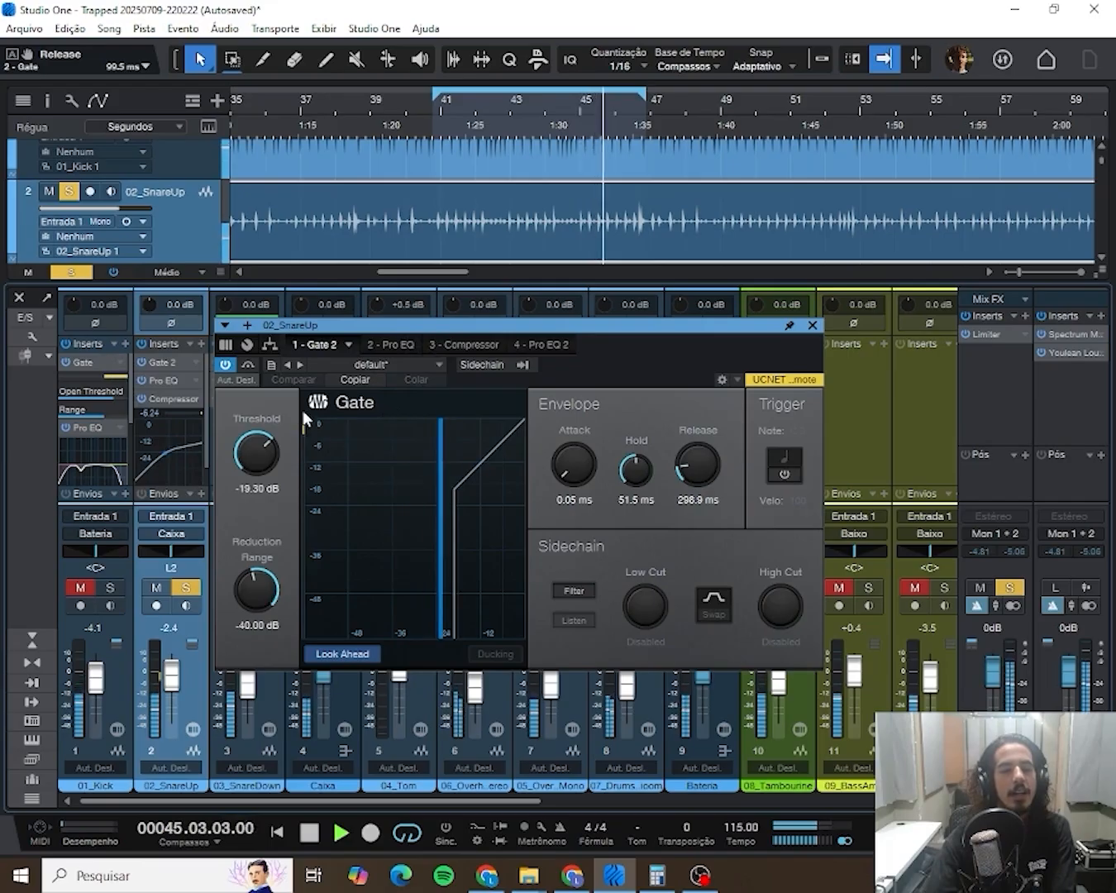
pyautogui.click(222, 364)
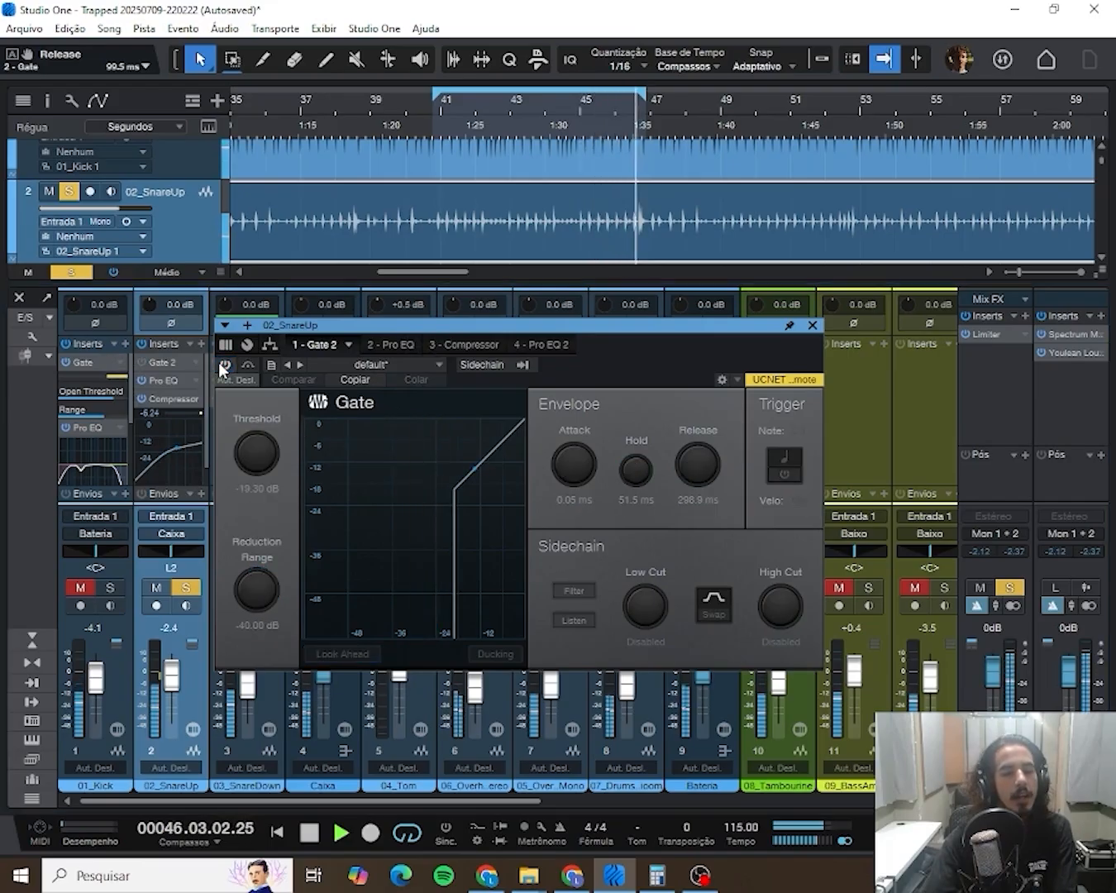
pyautogui.click(220, 362)
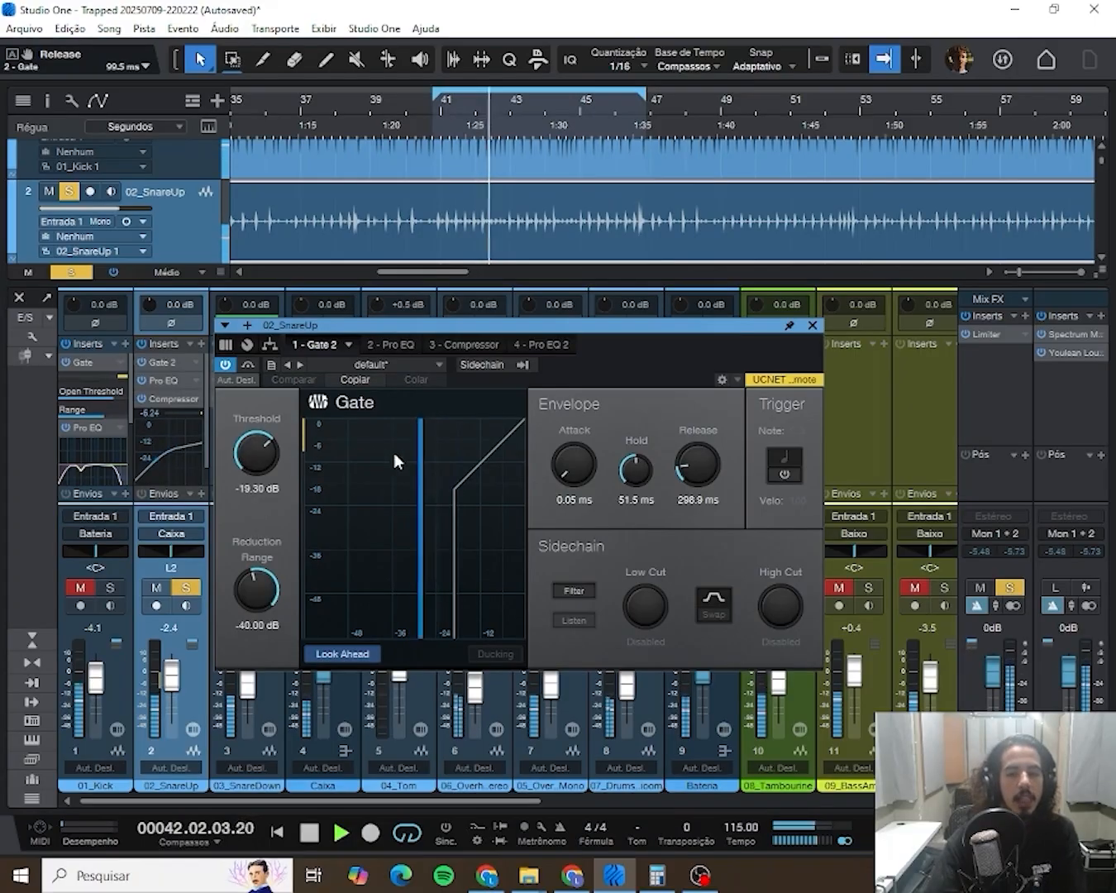
# - Set the snare Gate's release to 199.4 ms and its hold to 23.9 ms while the loop plays
pyautogui.moveTo(694, 463); pyautogui.dragTo(686, 471)
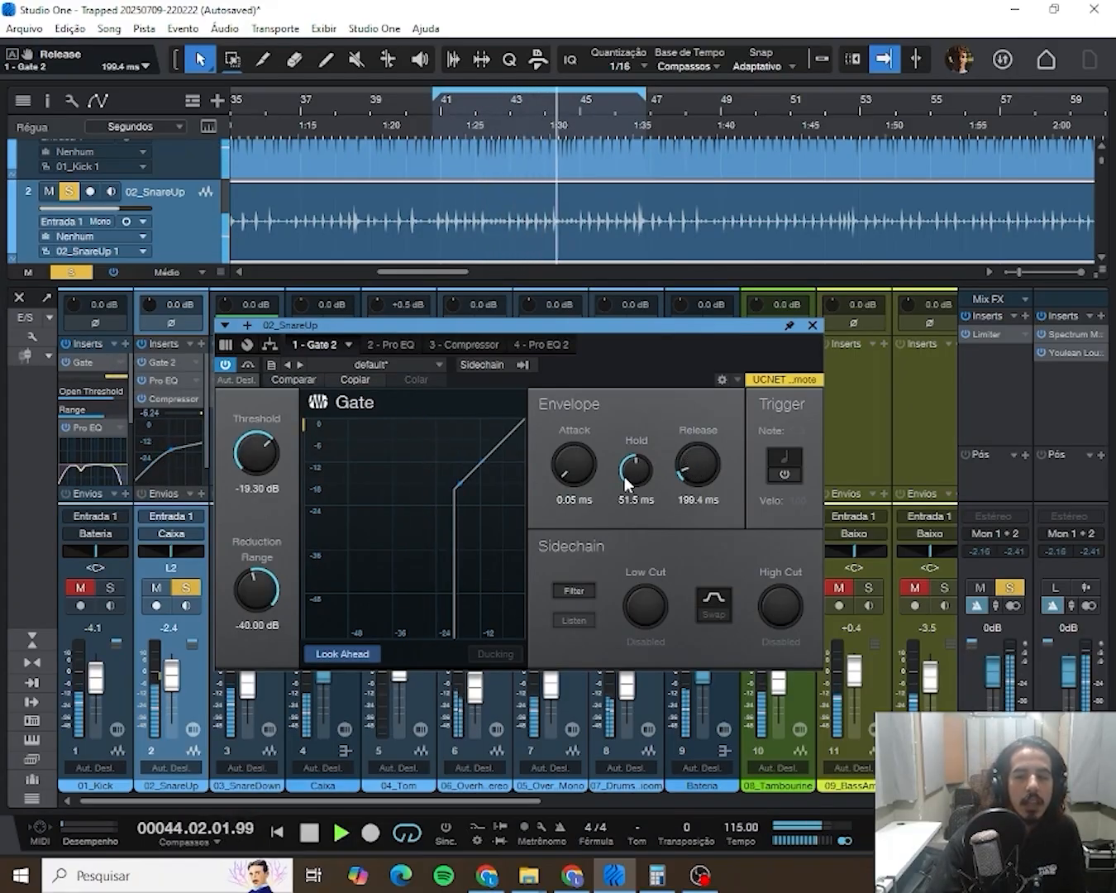
pyautogui.moveTo(634, 470); pyautogui.dragTo(624, 489)
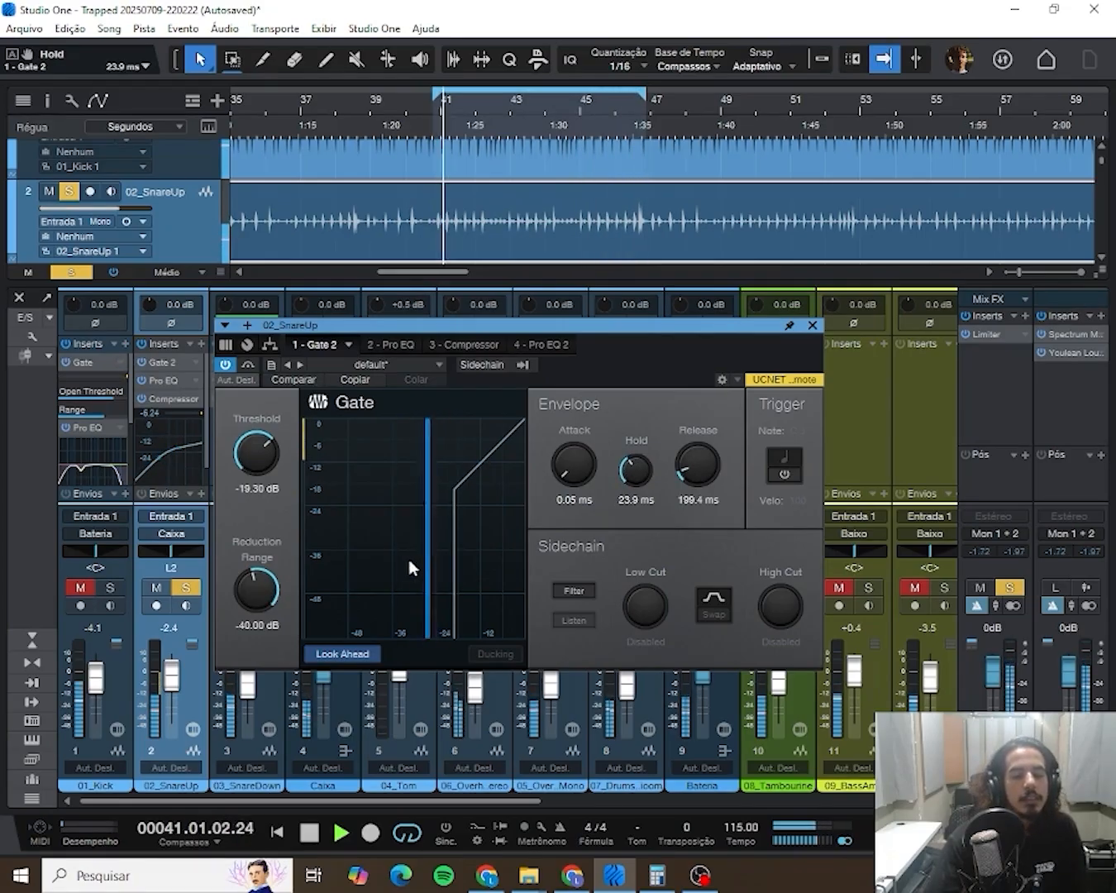
# - Set the snare Gate's threshold to -9.40 dB and its range to about -24.16 dB while the loop plays
pyautogui.press('space')
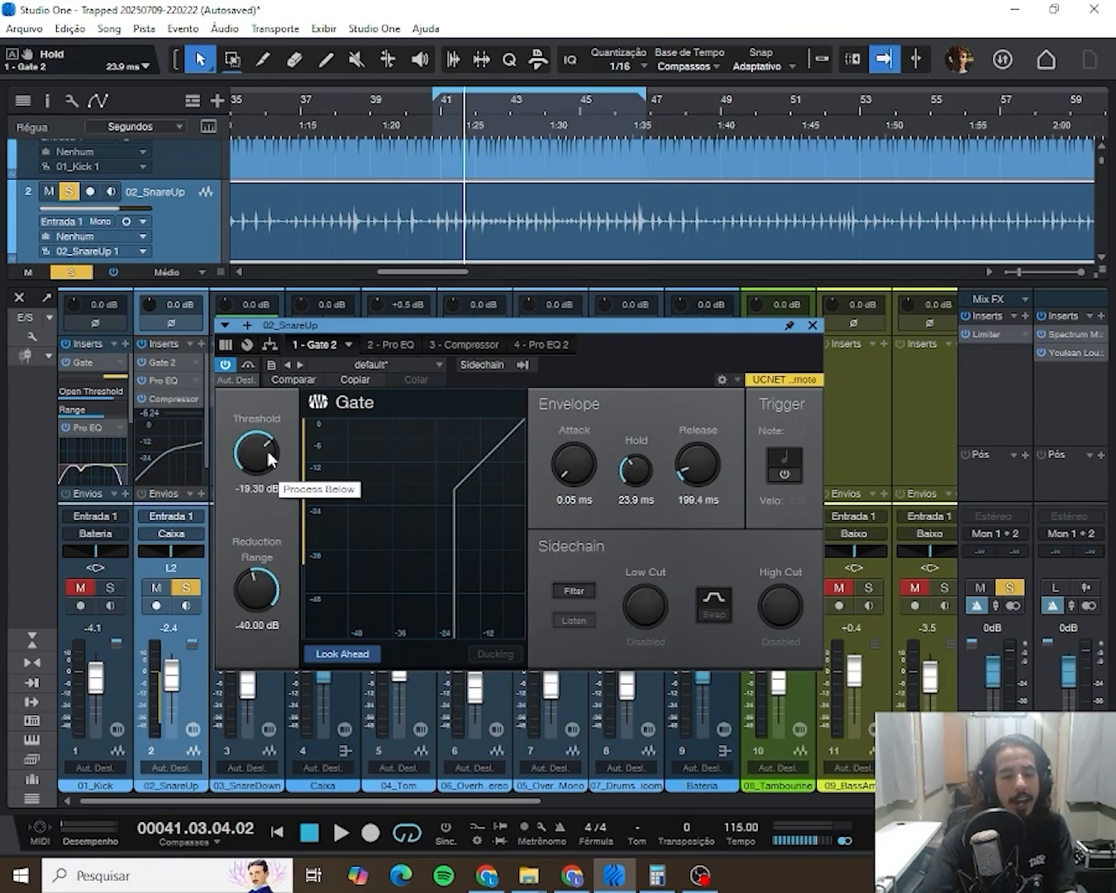
pyautogui.press('space')
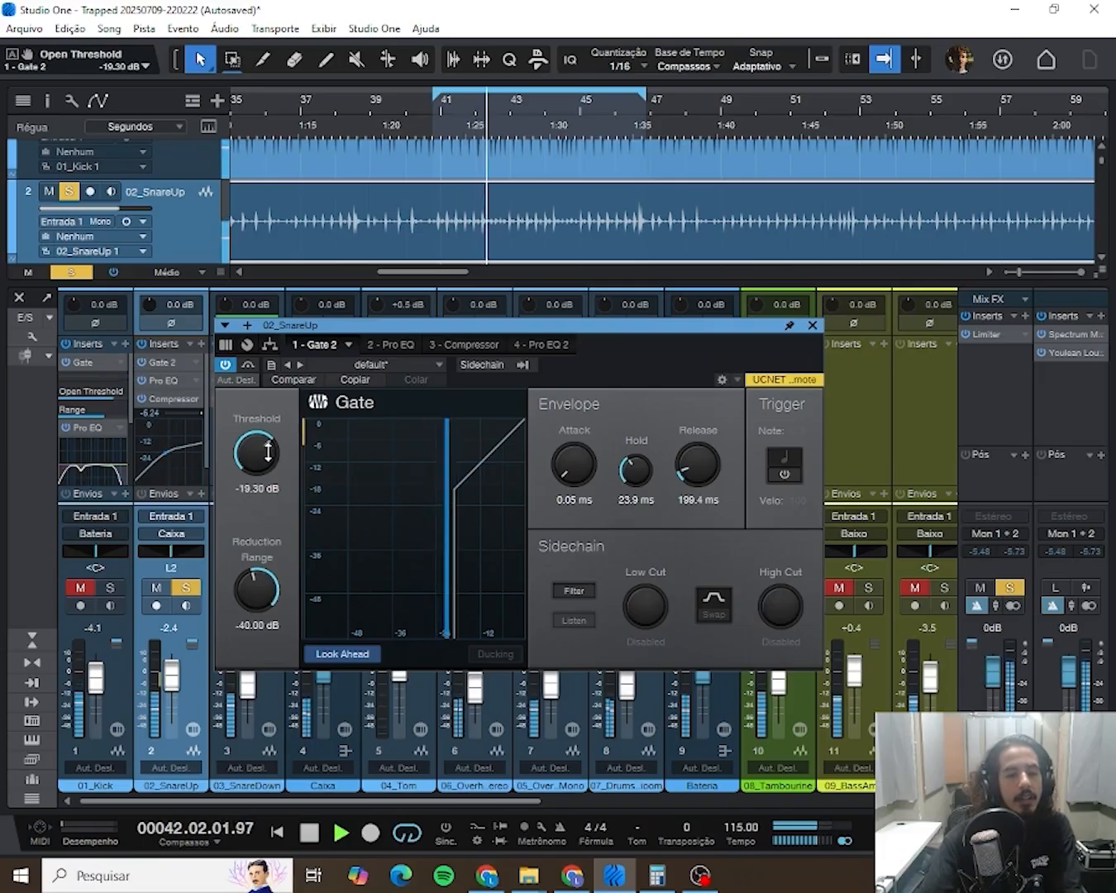
pyautogui.moveTo(267, 452)
pyautogui.mouseDown()
pyautogui.moveTo(276, 420)
pyautogui.moveTo(266, 423)
pyautogui.mouseUp()
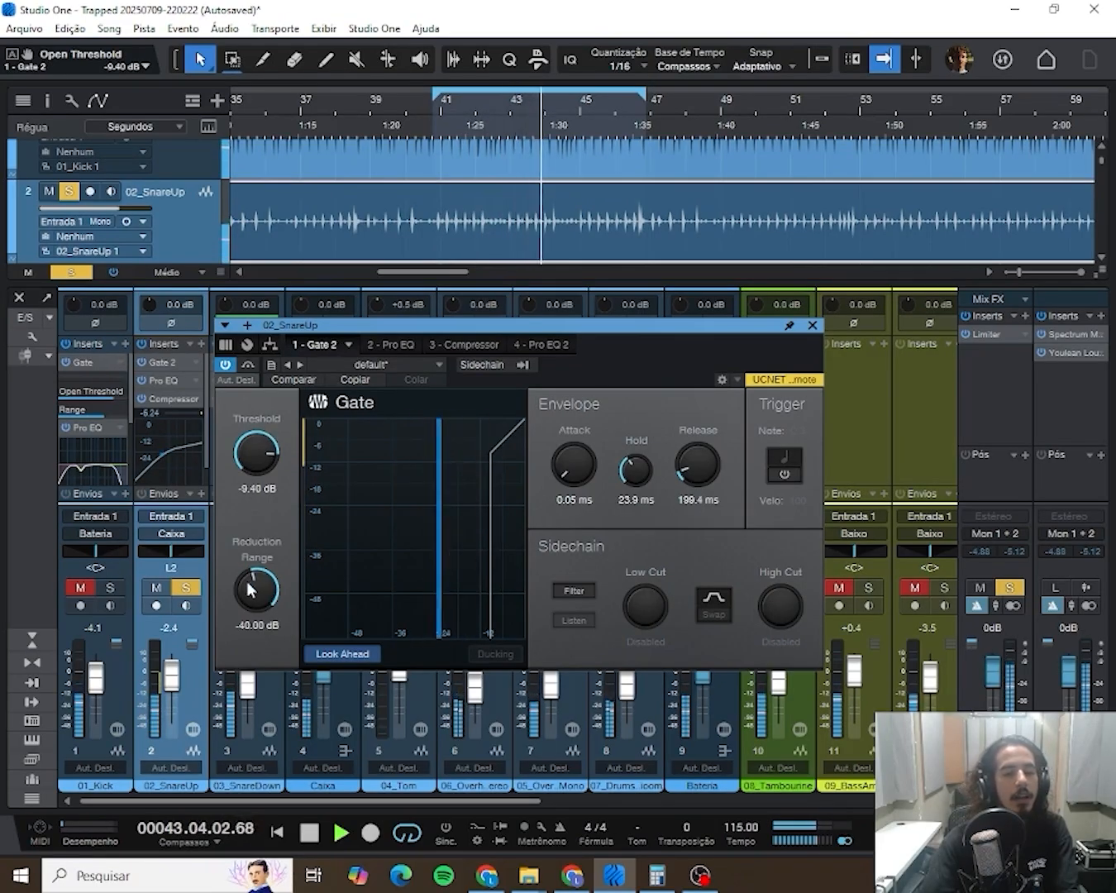
pyautogui.moveTo(249, 586); pyautogui.dragTo(250, 570)
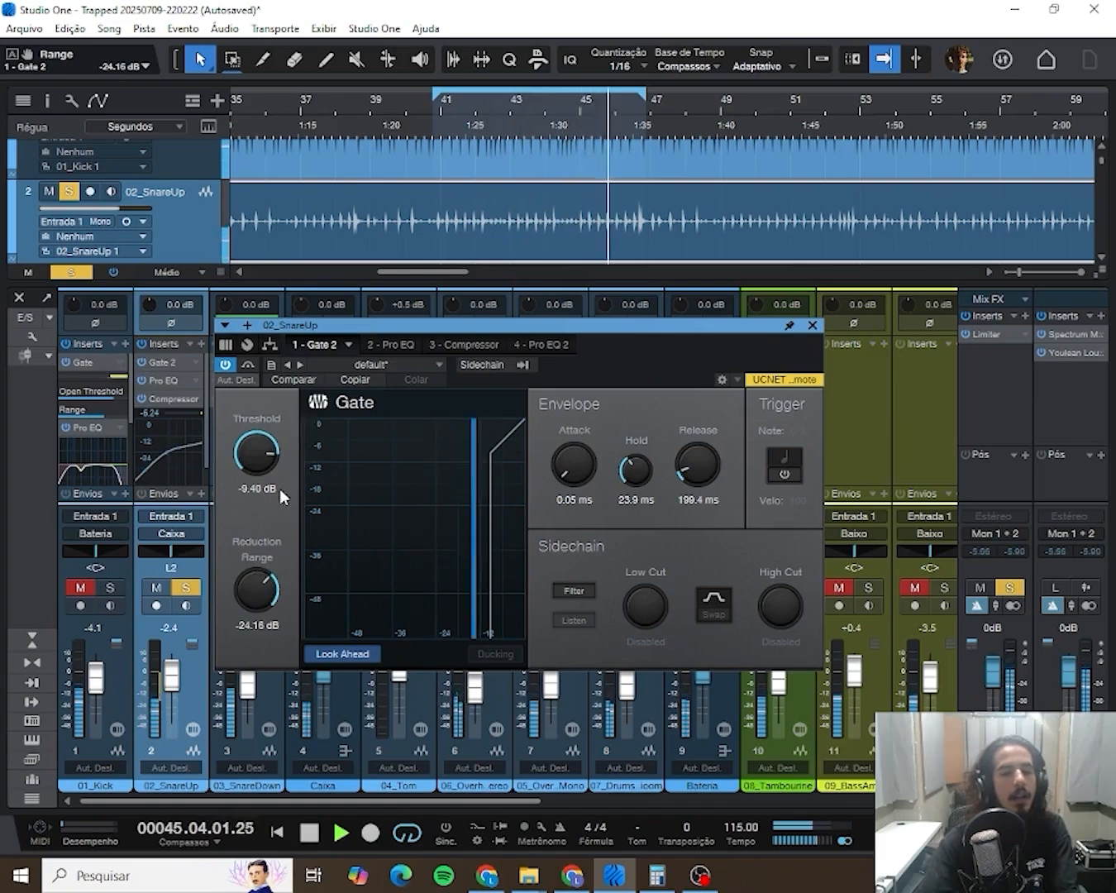
# - Compare the snare with Gate 2 bypassed and active during playback, leave it on, and stop the loop
pyautogui.click(225, 365)
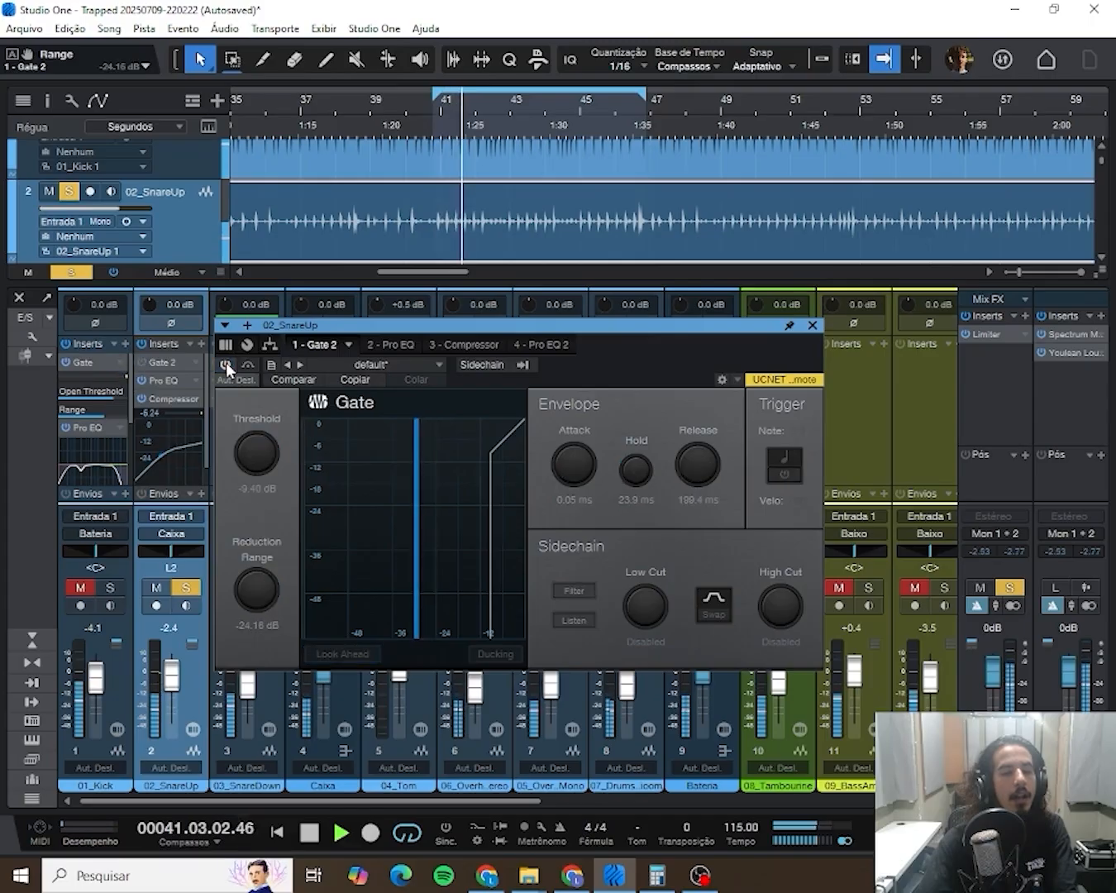
pyautogui.click(226, 364)
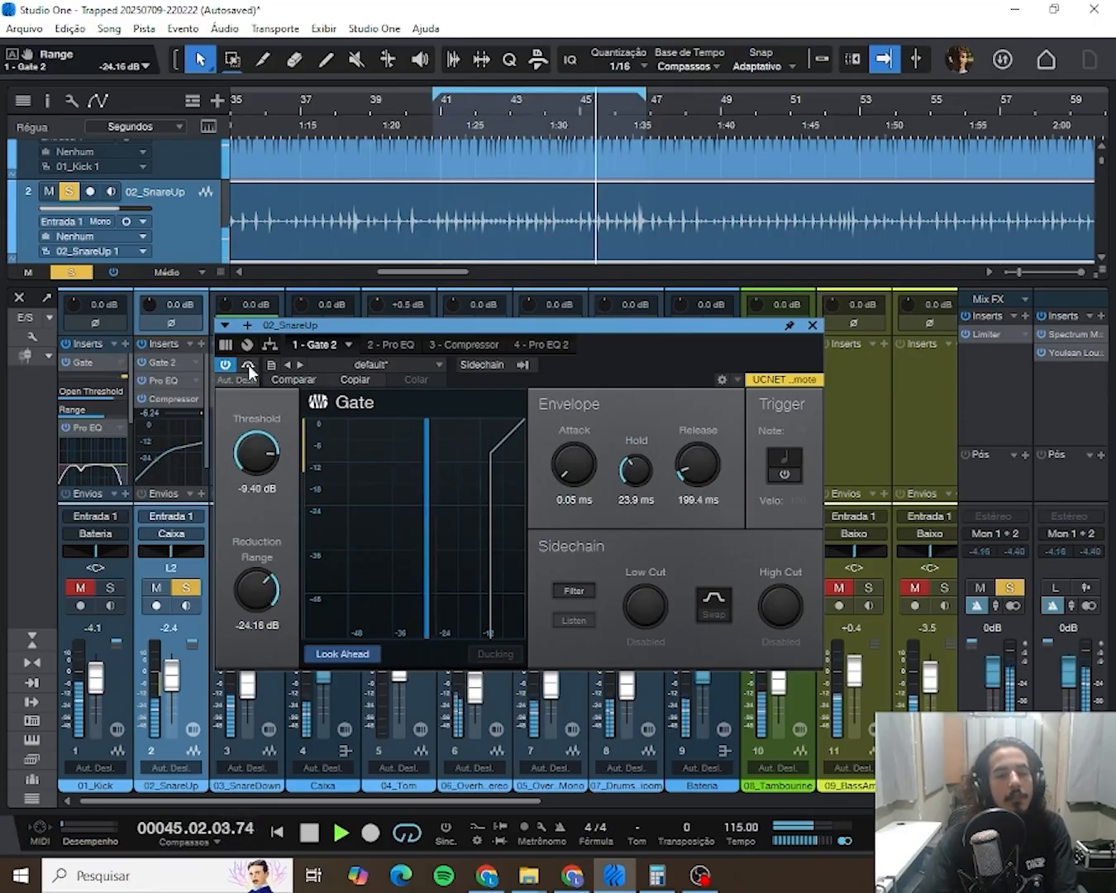
pyautogui.press('space')
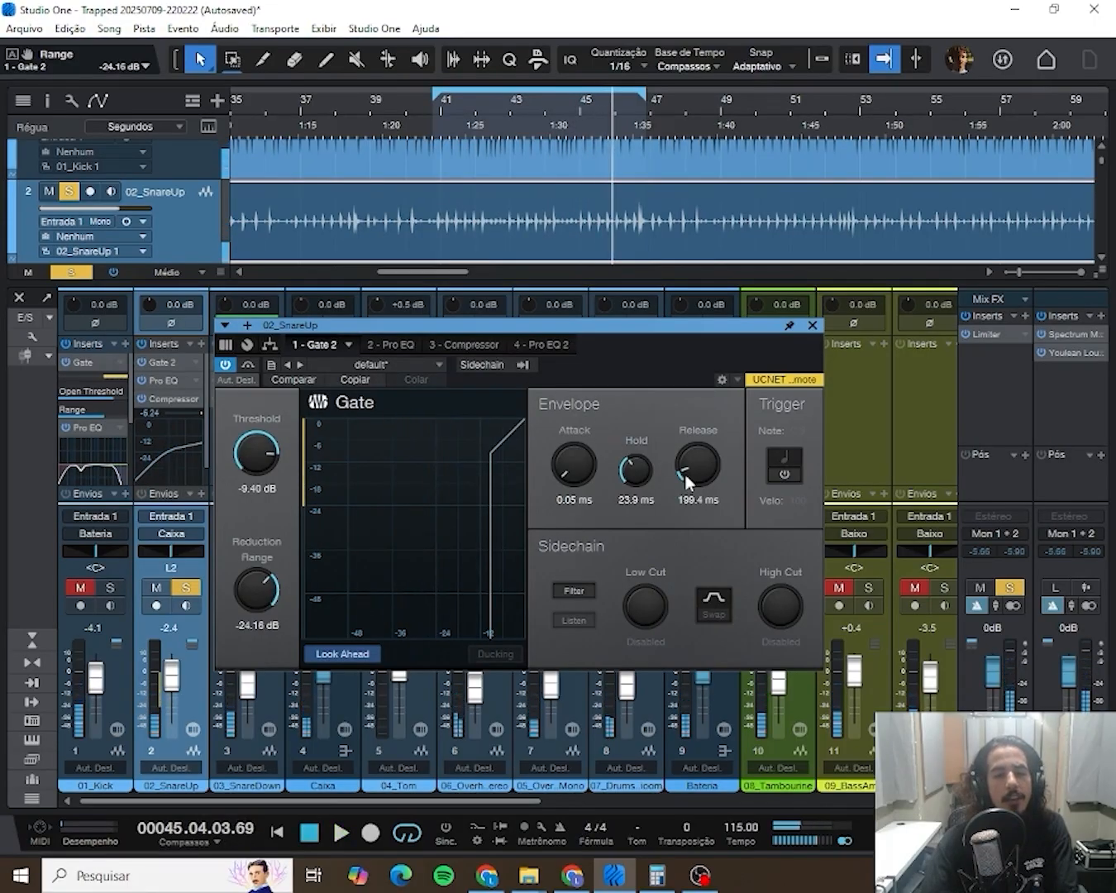
# - Try snare Gate release times up to 1.39 s during playback, set the release to 288.9 ms, and stop the loop
pyautogui.press('space')
pyautogui.moveTo(685, 474); pyautogui.dragTo(683, 393)
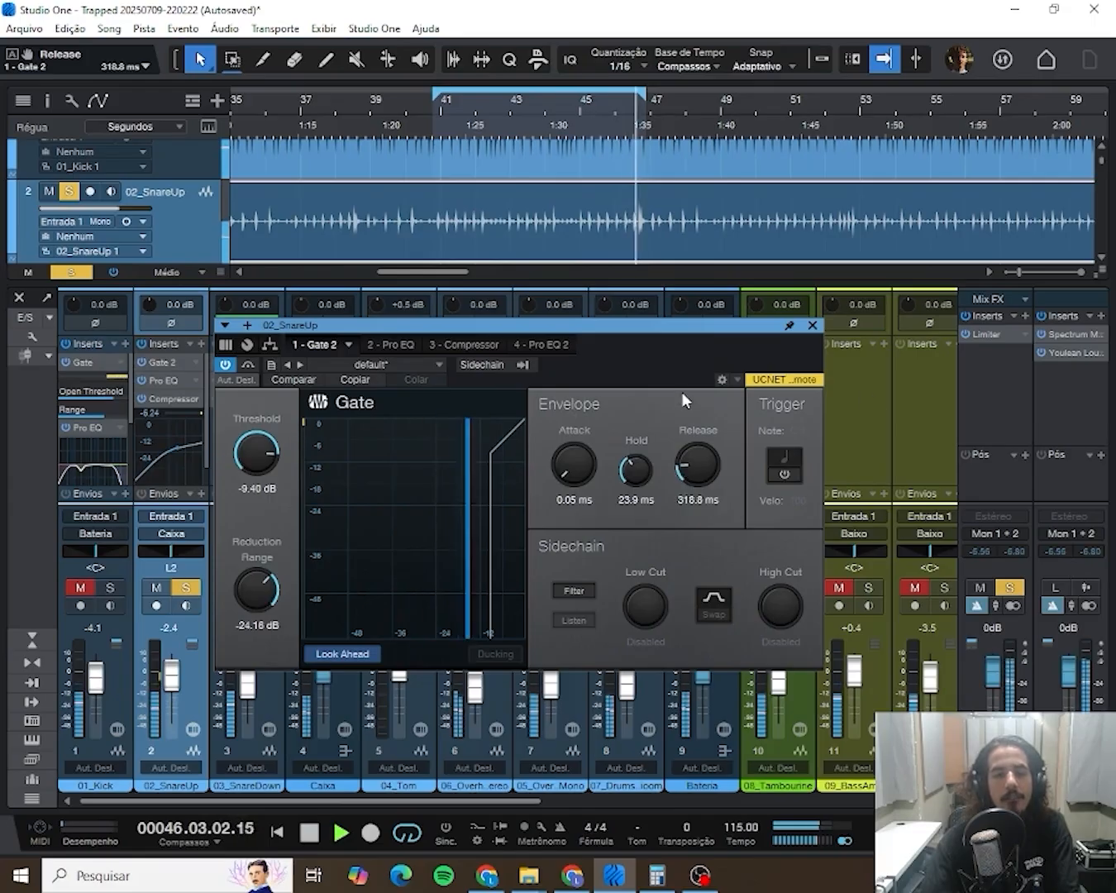
pyautogui.moveTo(694, 474); pyautogui.dragTo(710, 391)
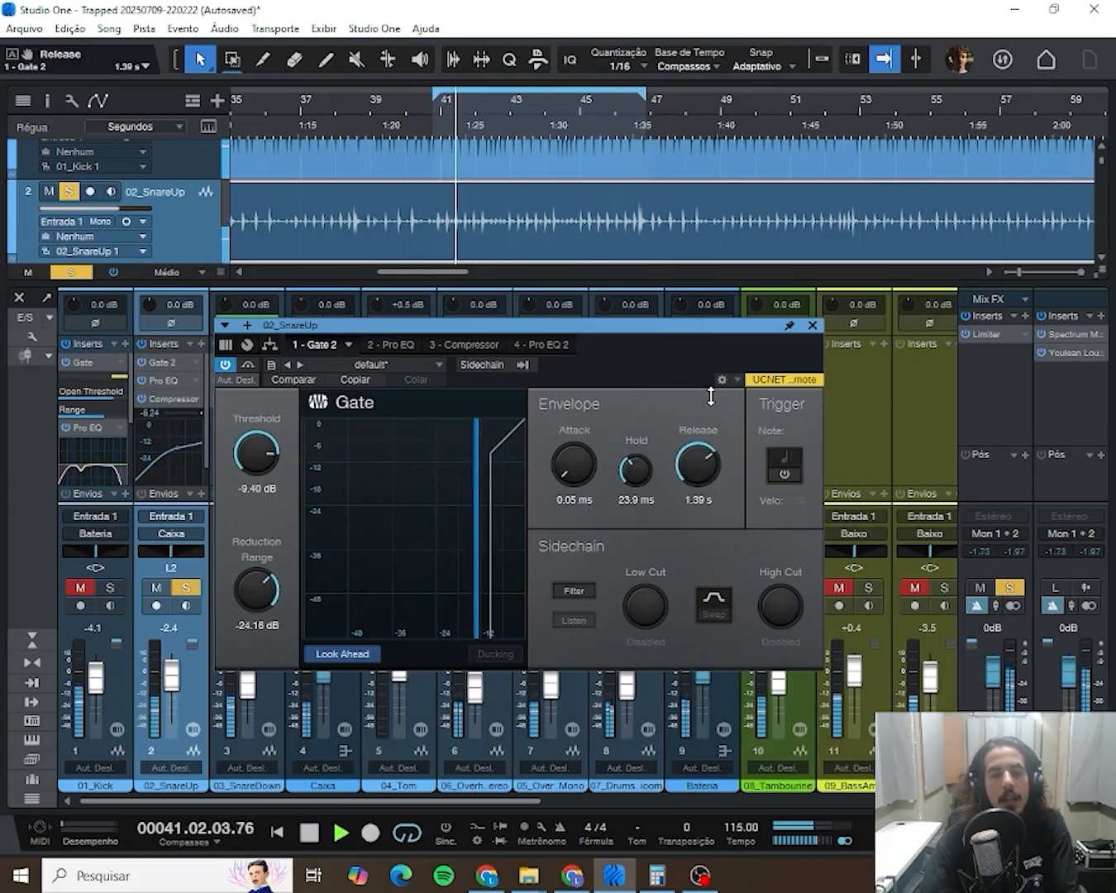
pyautogui.moveTo(694, 446); pyautogui.dragTo(685, 530)
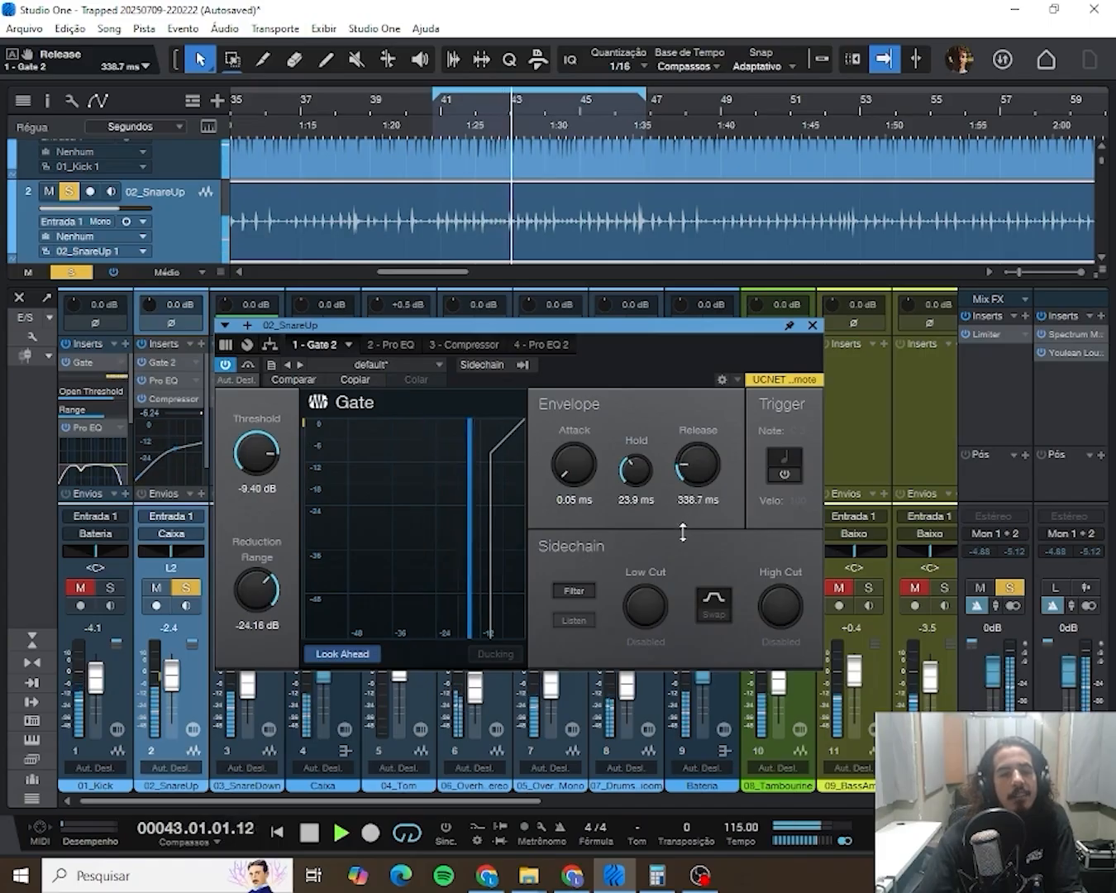
pyautogui.moveTo(688, 468); pyautogui.dragTo(688, 469)
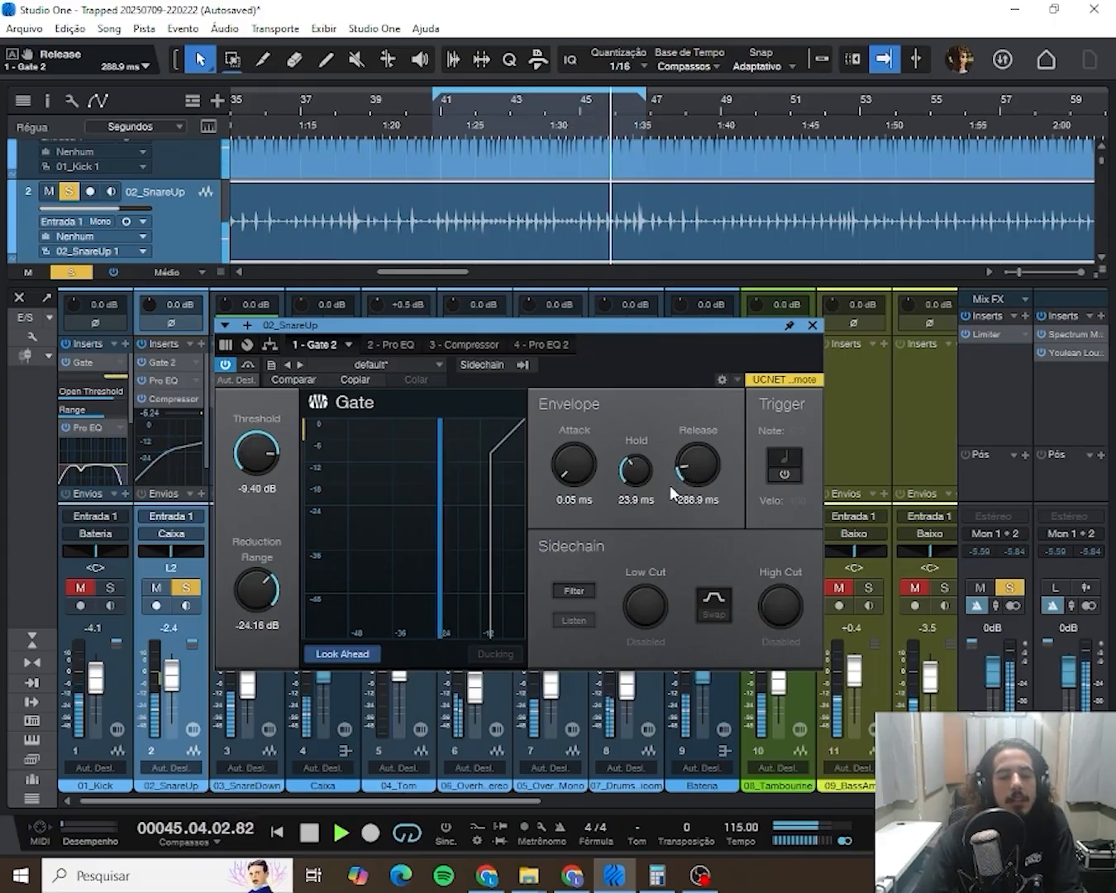
pyautogui.press('space')
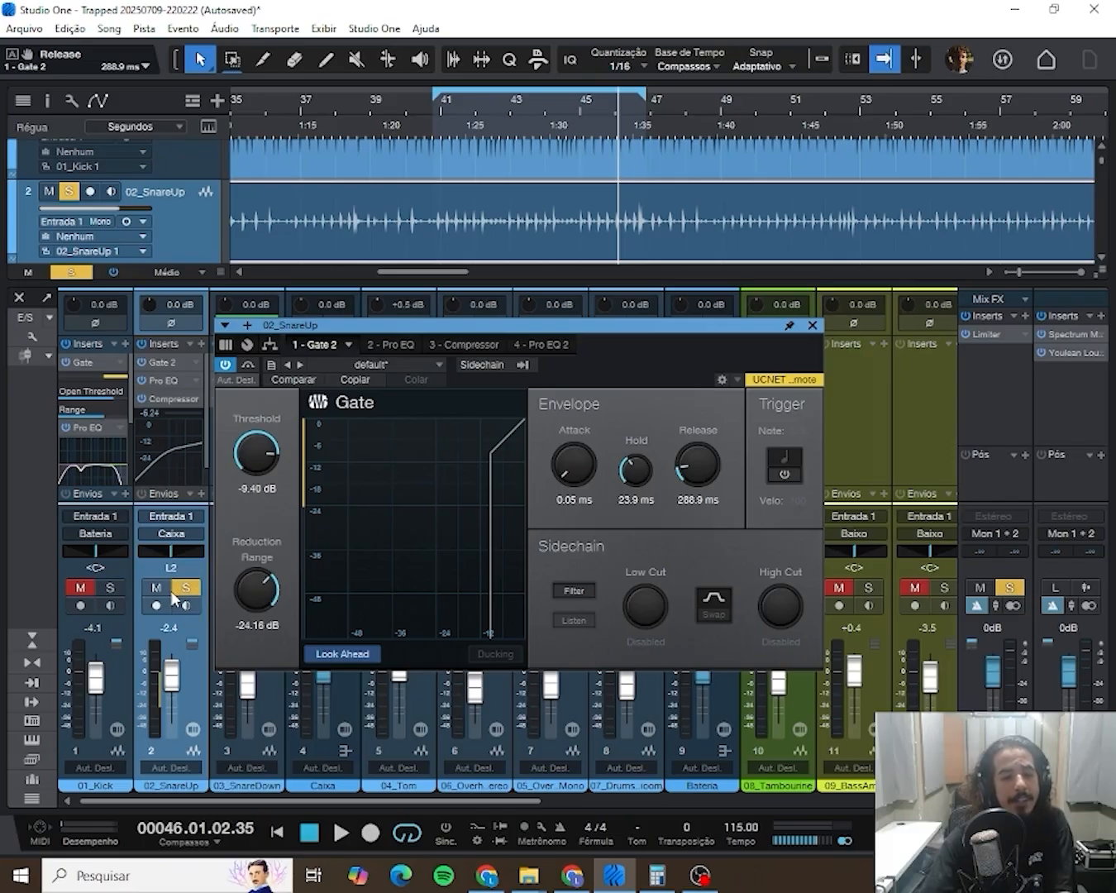
# - Refine the snare Gate to -10.30 dB threshold, -30.64 dB range and 219.3 ms release, and compare it bypassed and active during playback
pyautogui.press('space')
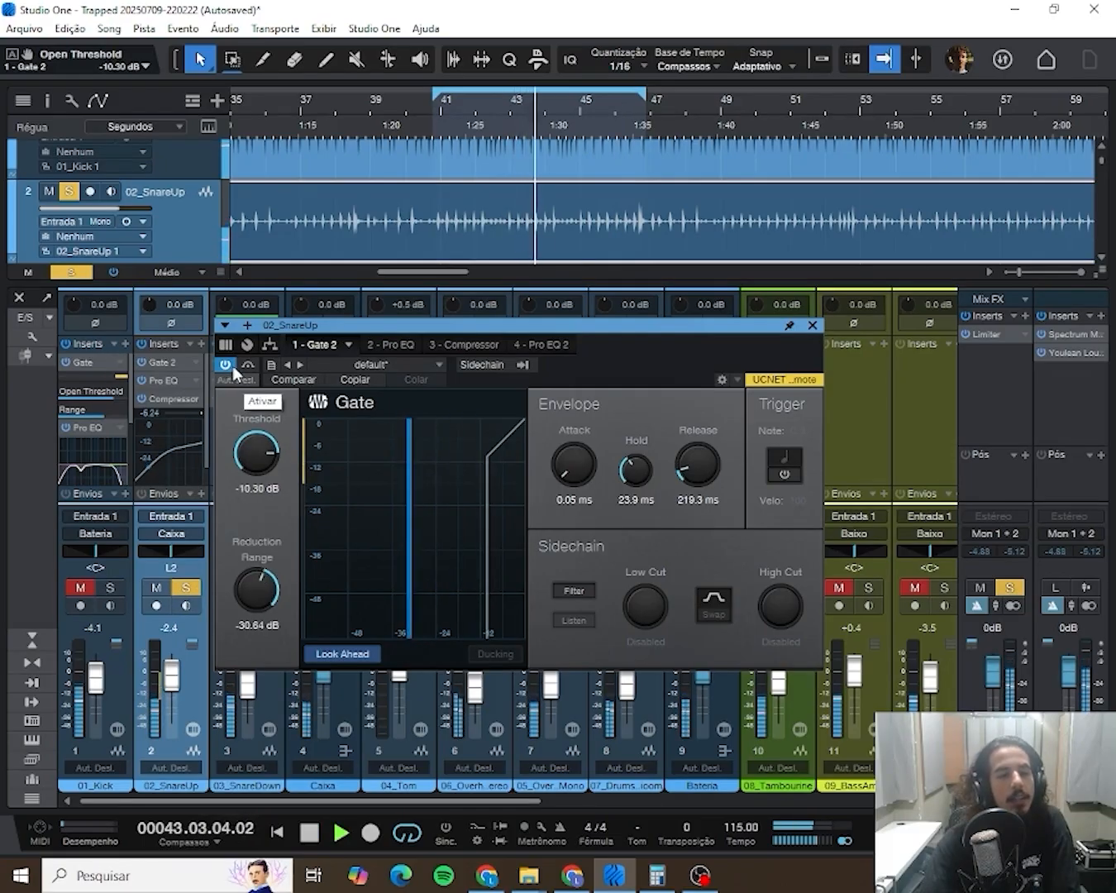
pyautogui.click(224, 364)
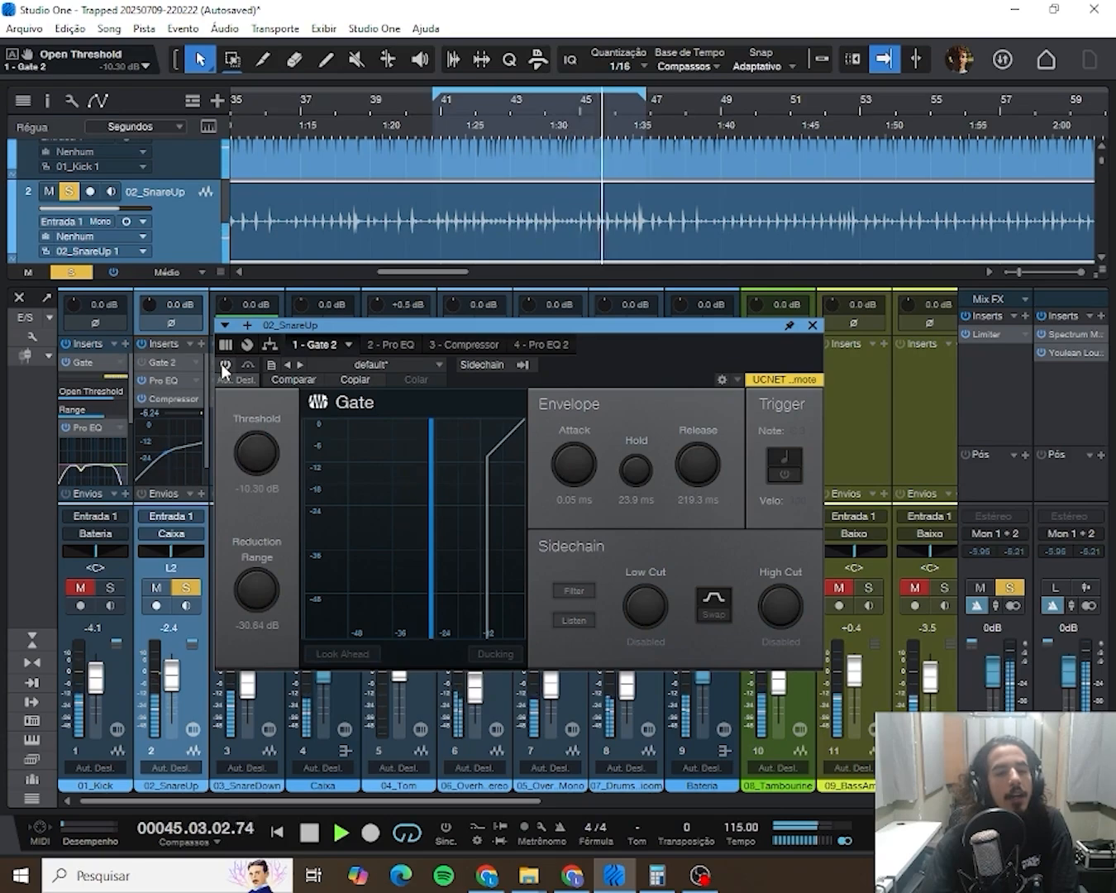
pyautogui.click(223, 364)
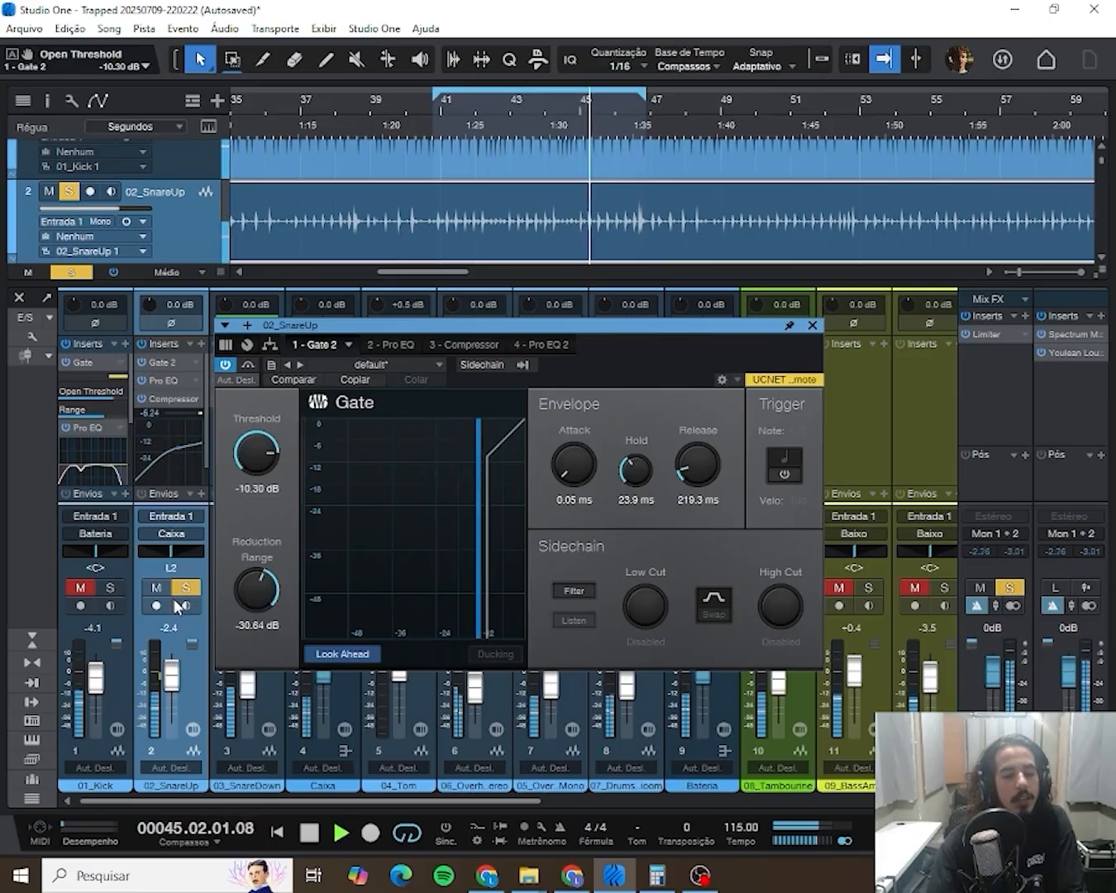
pyautogui.press('space')
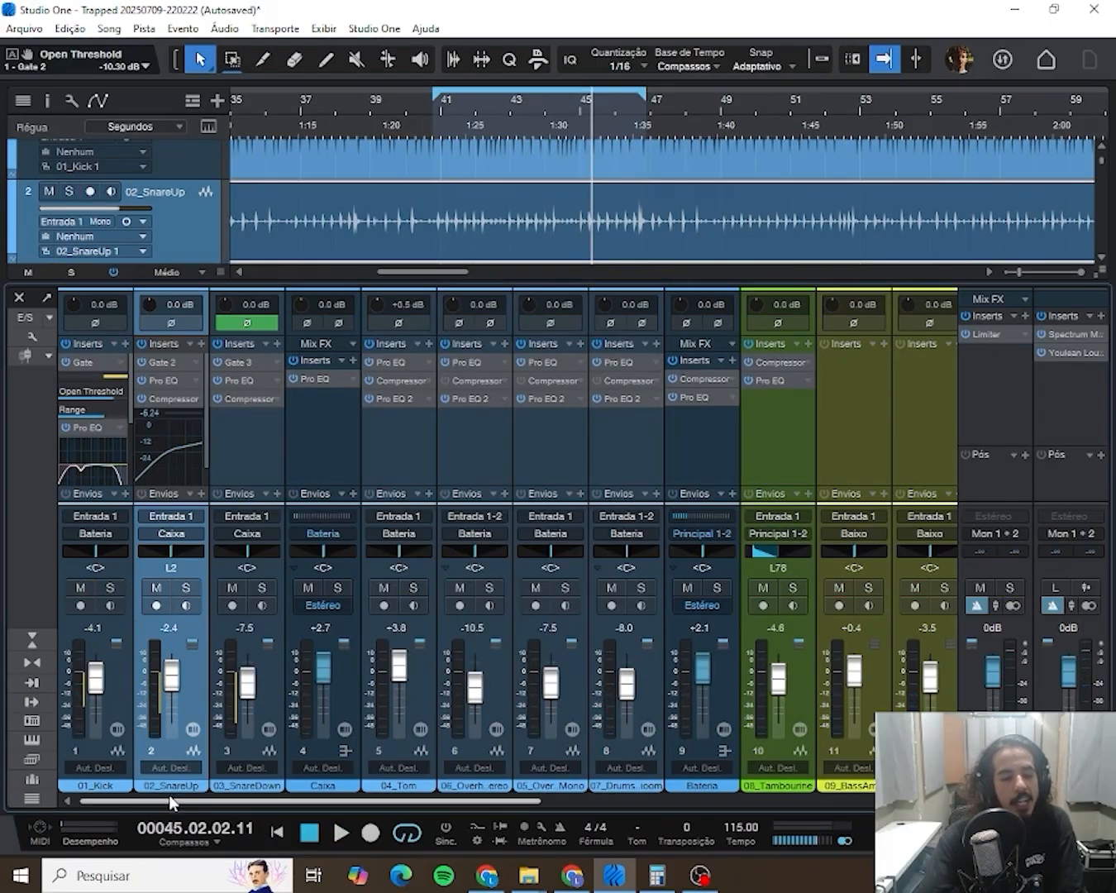
# - Bring up the Expander on the Guitarras bus and move it to the first insert, ahead of the Compressor and Pro EQ
pyautogui.moveTo(169, 802); pyautogui.dragTo(214, 799)
pyautogui.moveTo(288, 804); pyautogui.dragTo(307, 802)
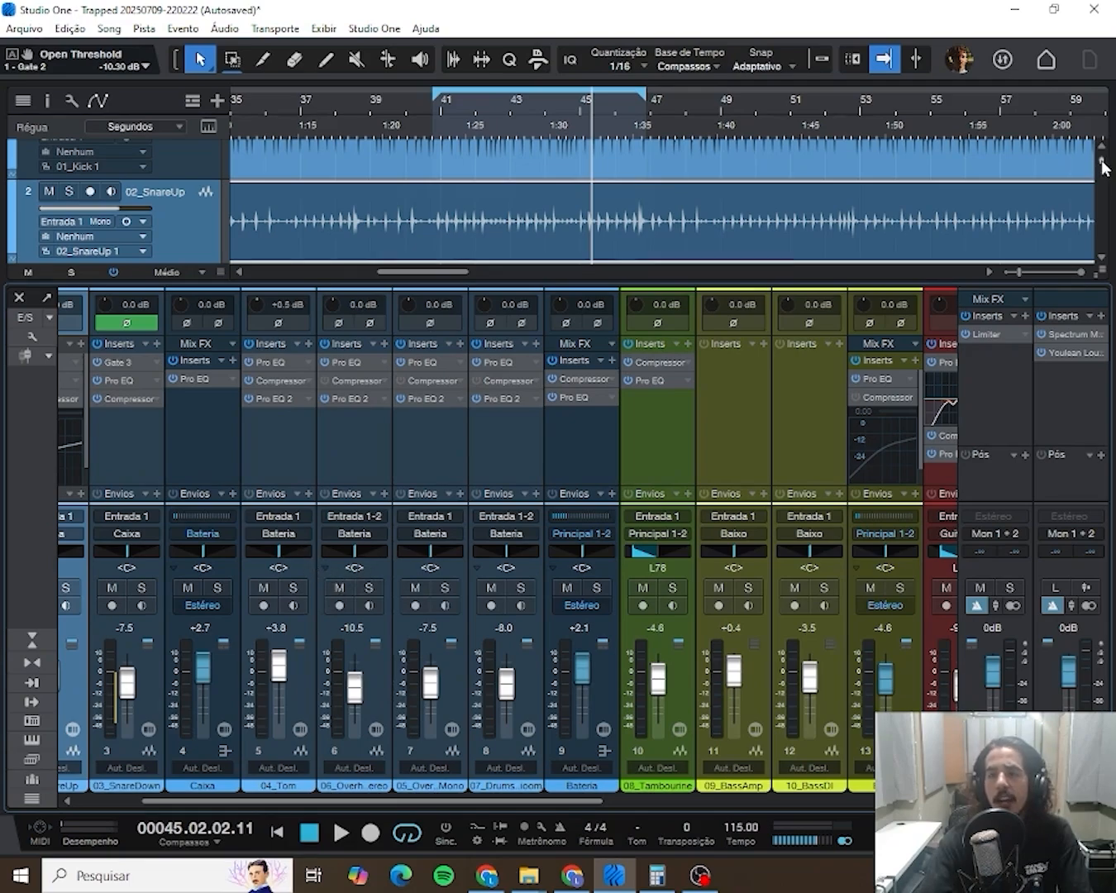
pyautogui.moveTo(1105, 167); pyautogui.dragTo(1106, 181)
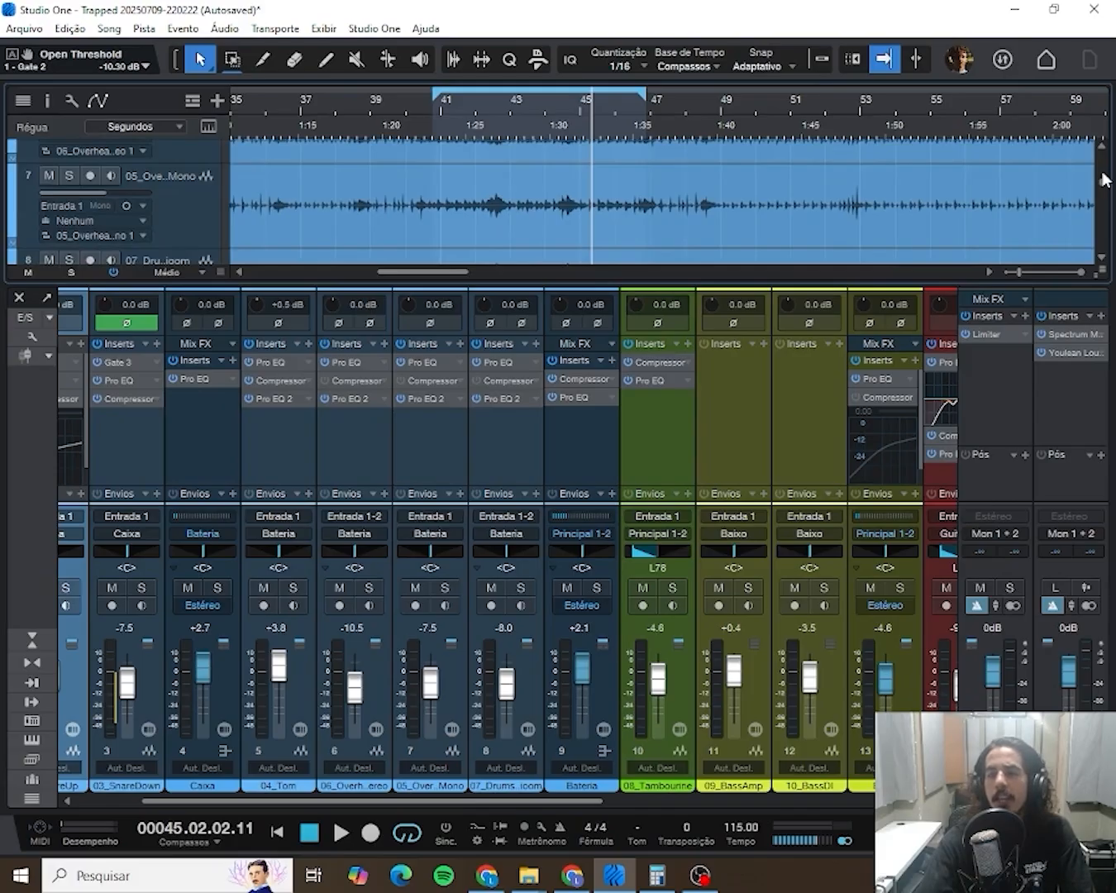
pyautogui.scroll(5, 1103, 155)
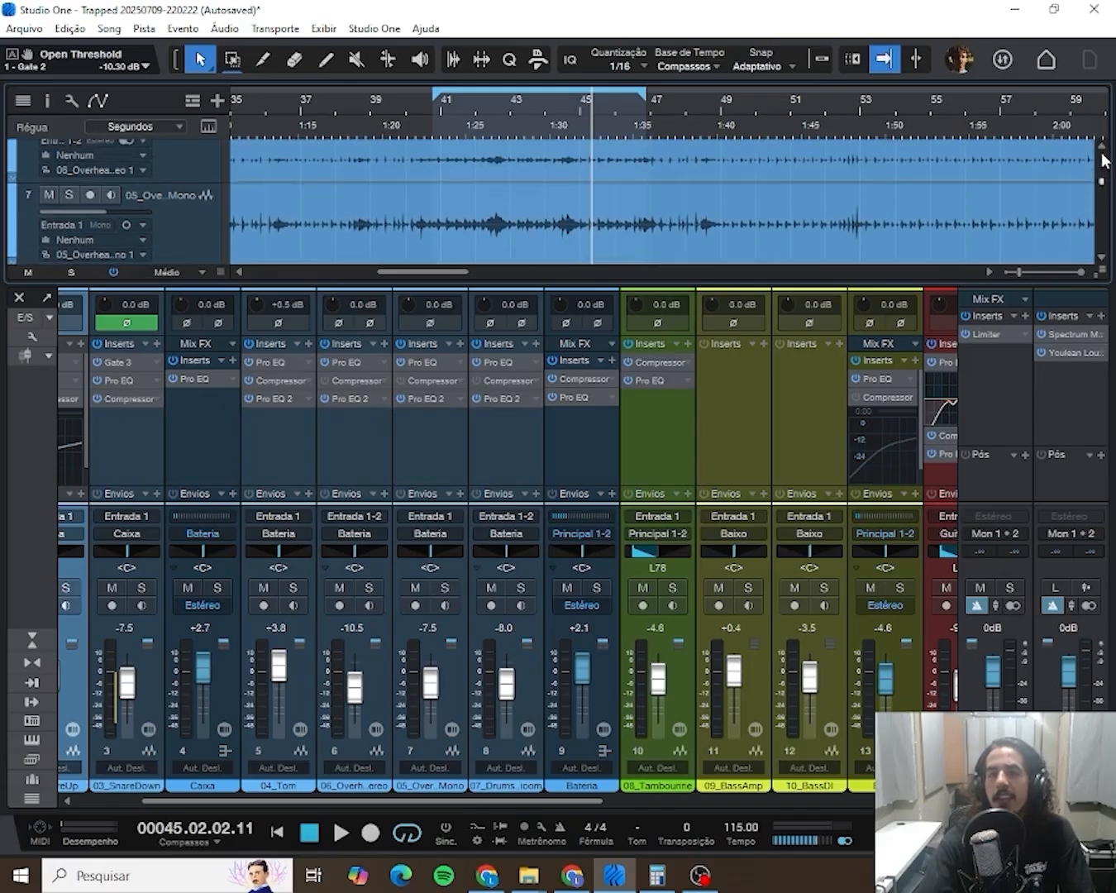
pyautogui.scroll(8, 1102, 160)
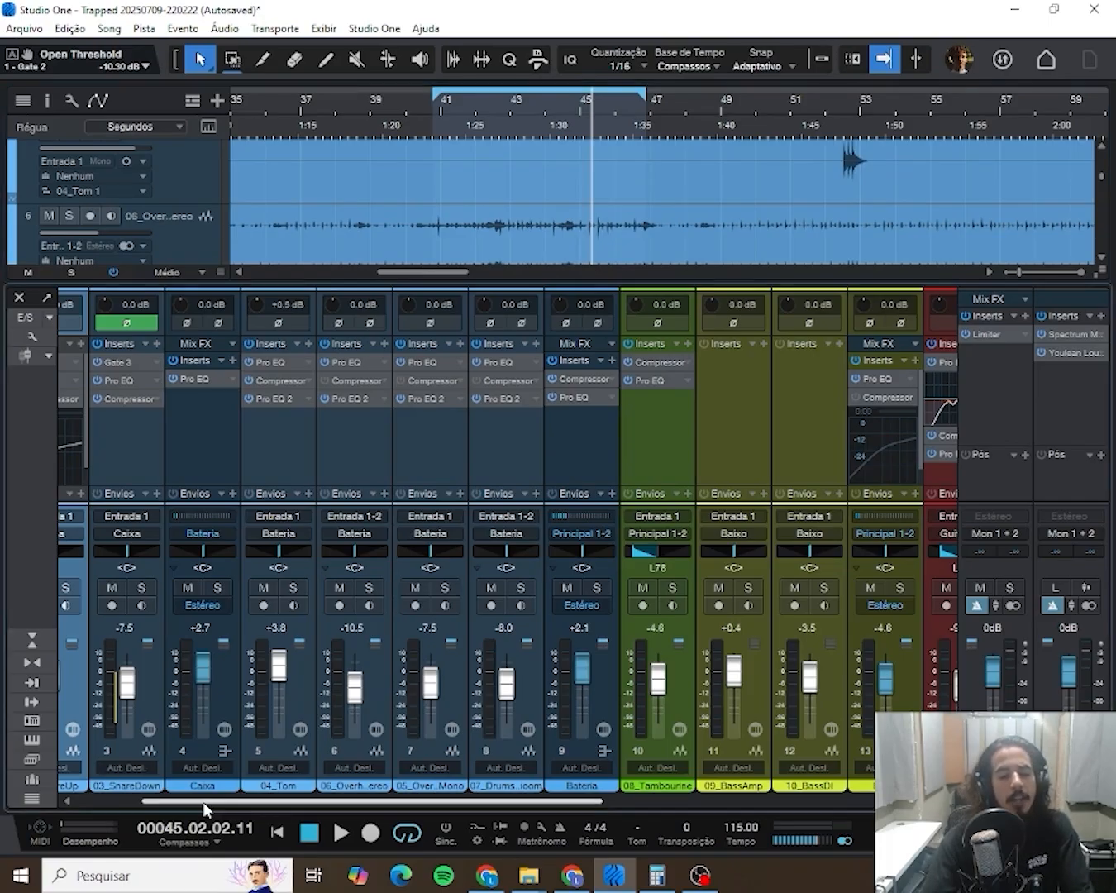
pyautogui.moveTo(209, 799); pyautogui.dragTo(479, 583)
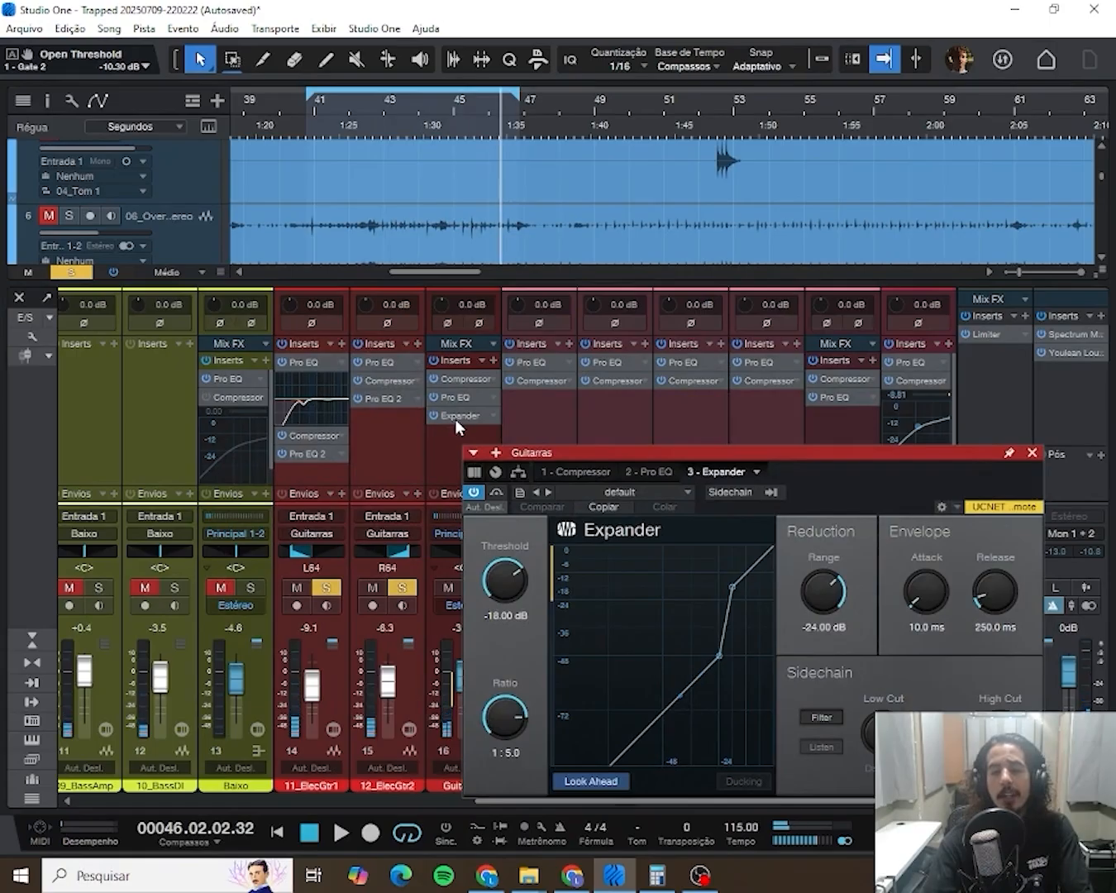
pyautogui.click(473, 493)
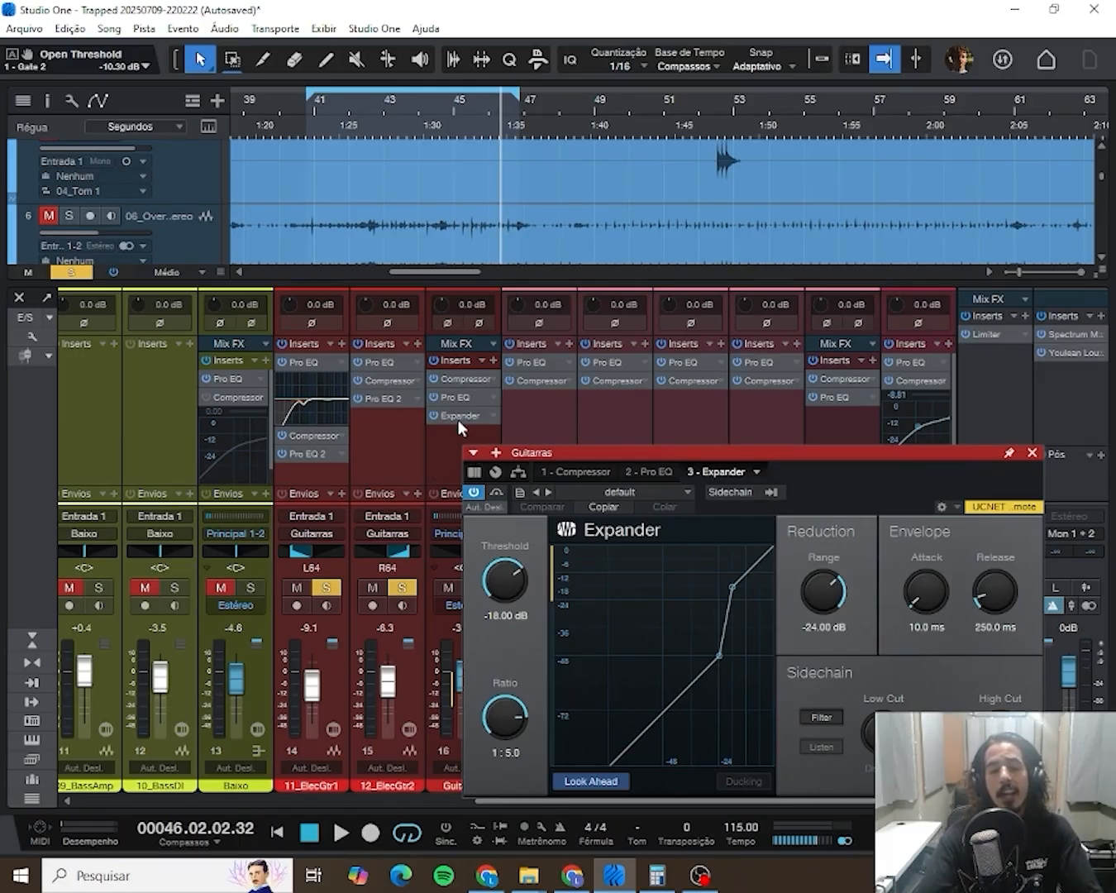
pyautogui.moveTo(457, 419); pyautogui.dragTo(456, 376)
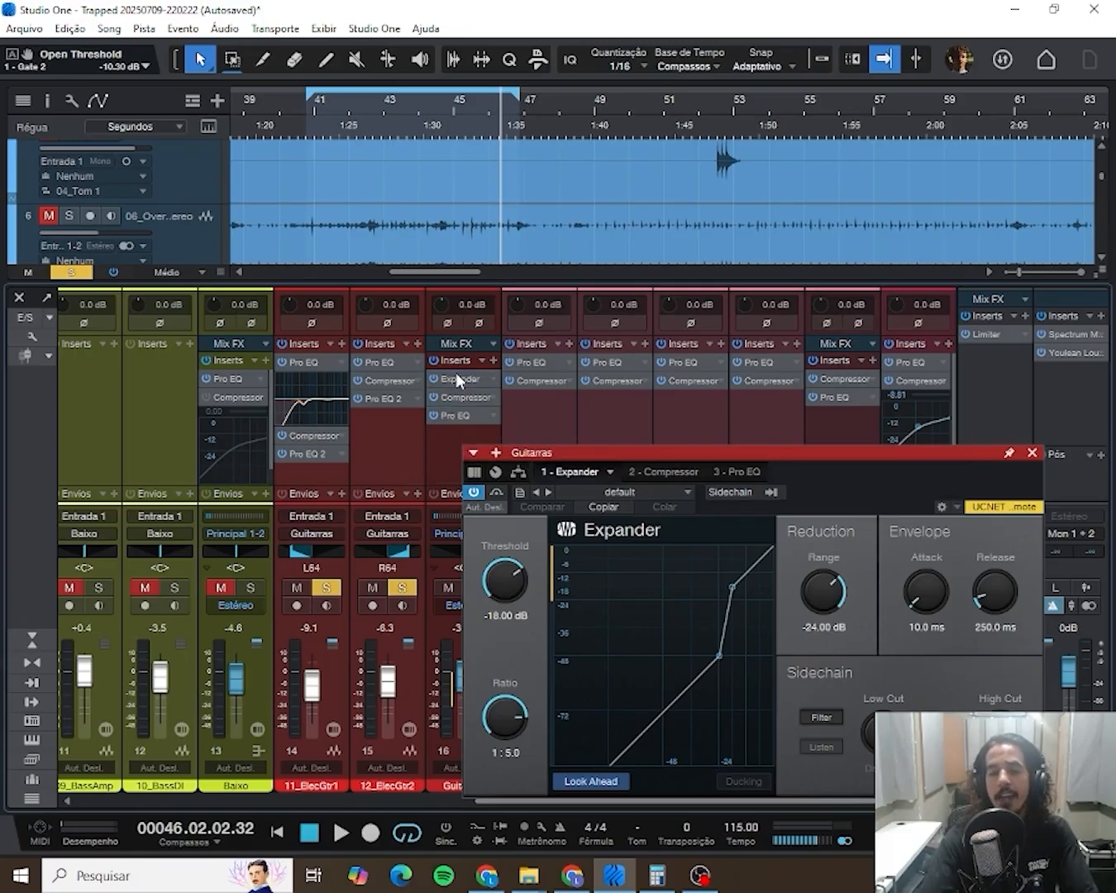
pyautogui.rightClick(465, 394)
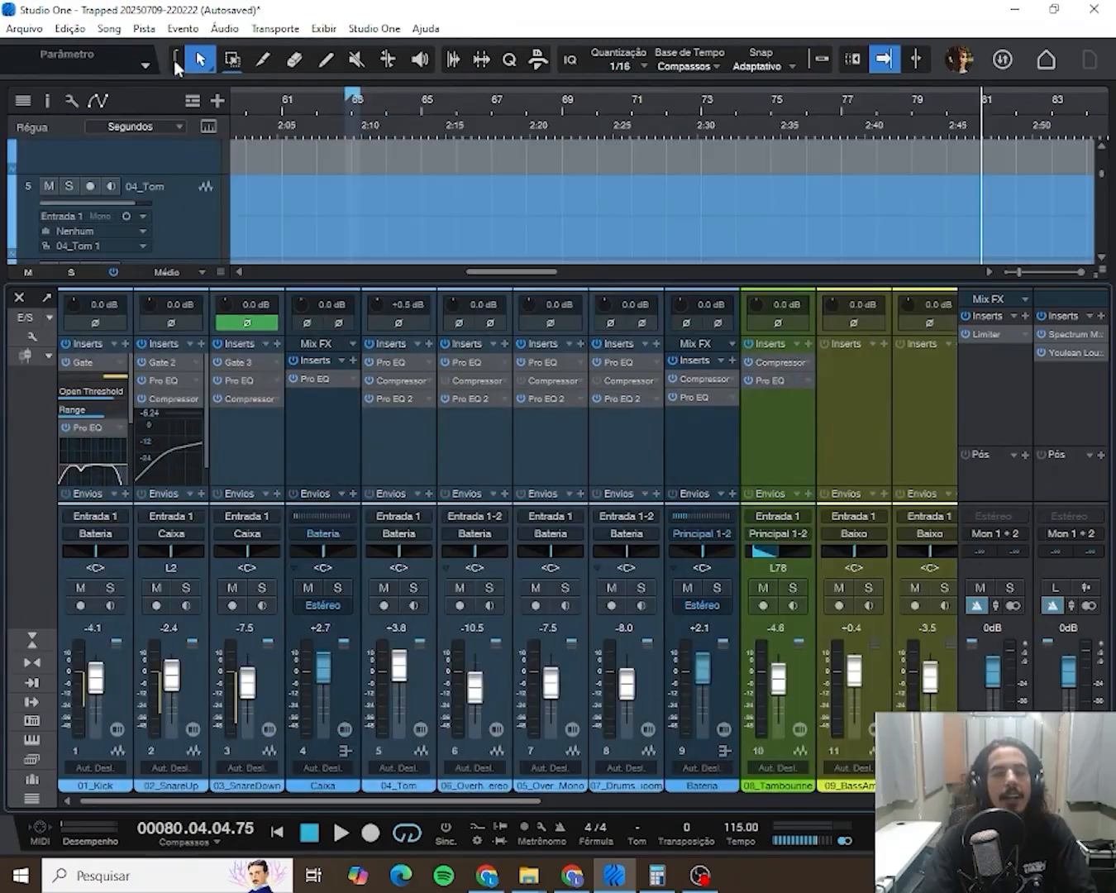
# - Place the playhead near bar 62, solo the Bateria bus, and play a loop spanning about bars 60 to 75
pyautogui.click(328, 104)
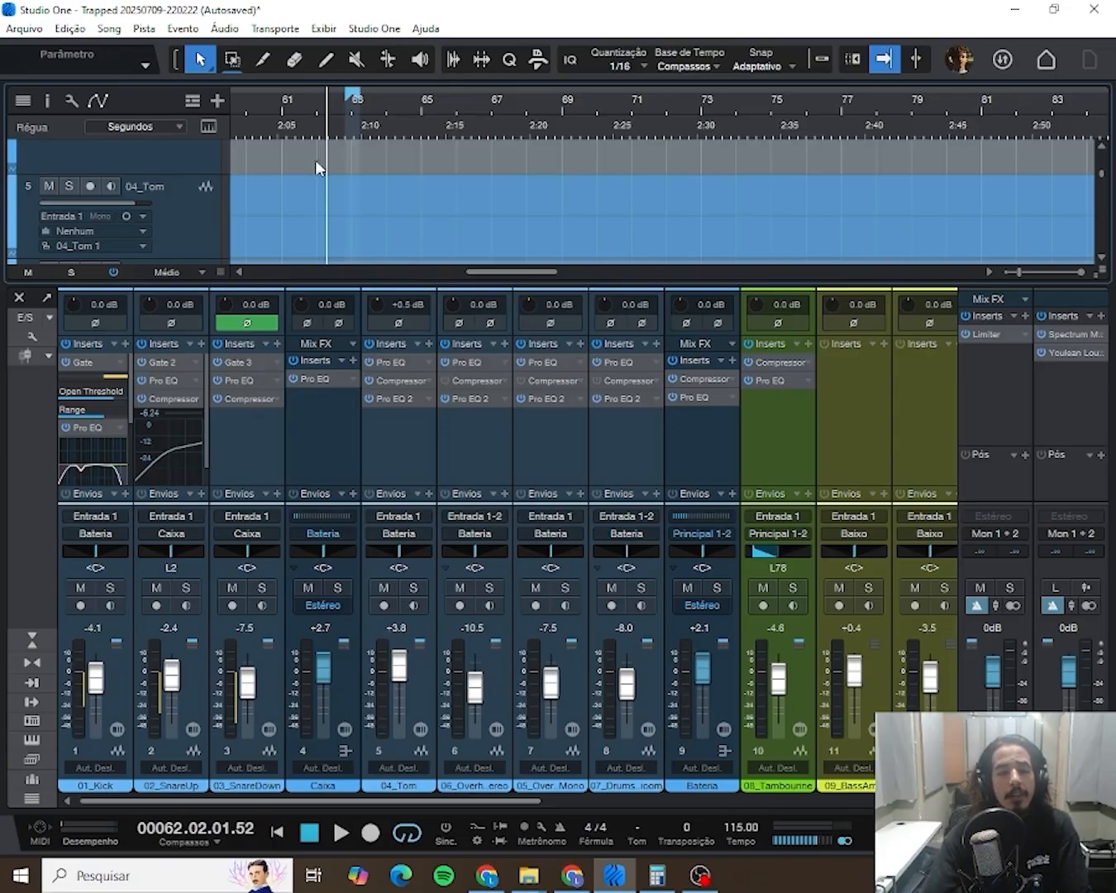
pyautogui.click(716, 587)
pyautogui.press('space')
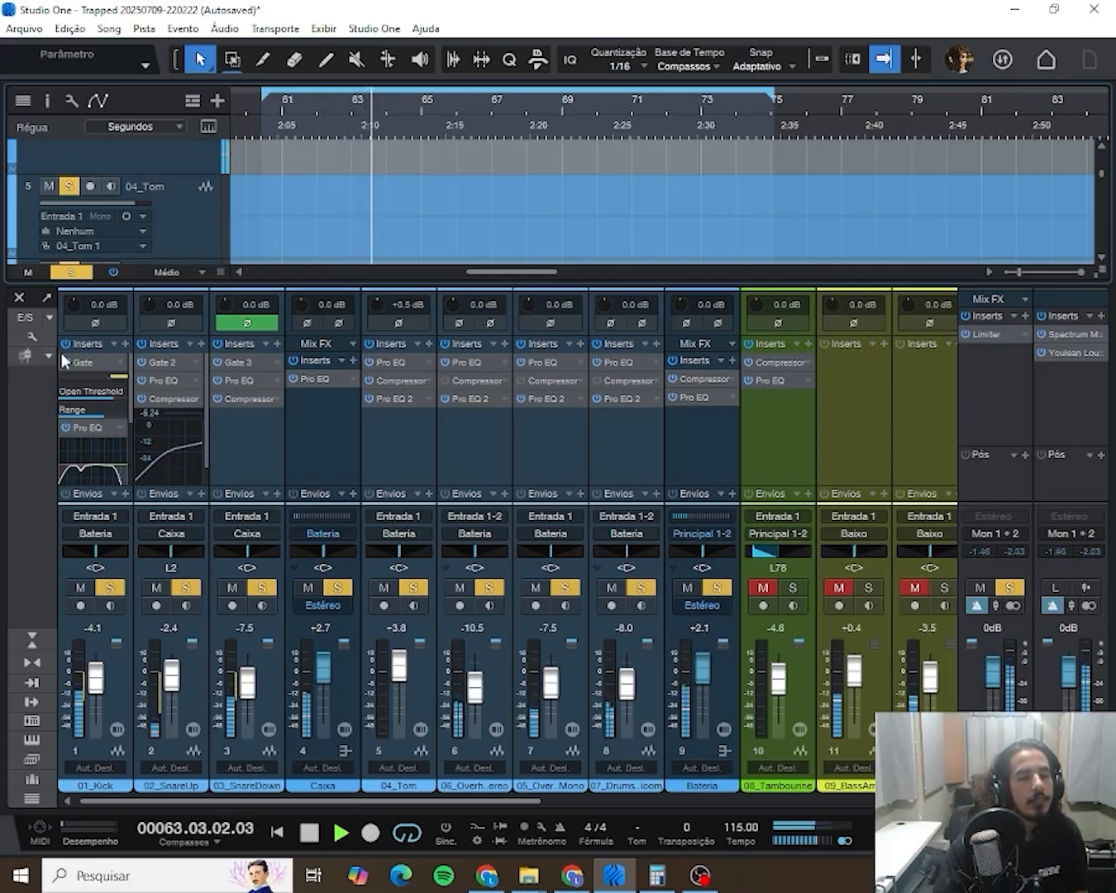
# - Bypass and re-enable the gates on 01_Kick, 02_SnareUp and 03_SnareDown to compare the drum mix, and stop playback
pyautogui.click(66, 362)
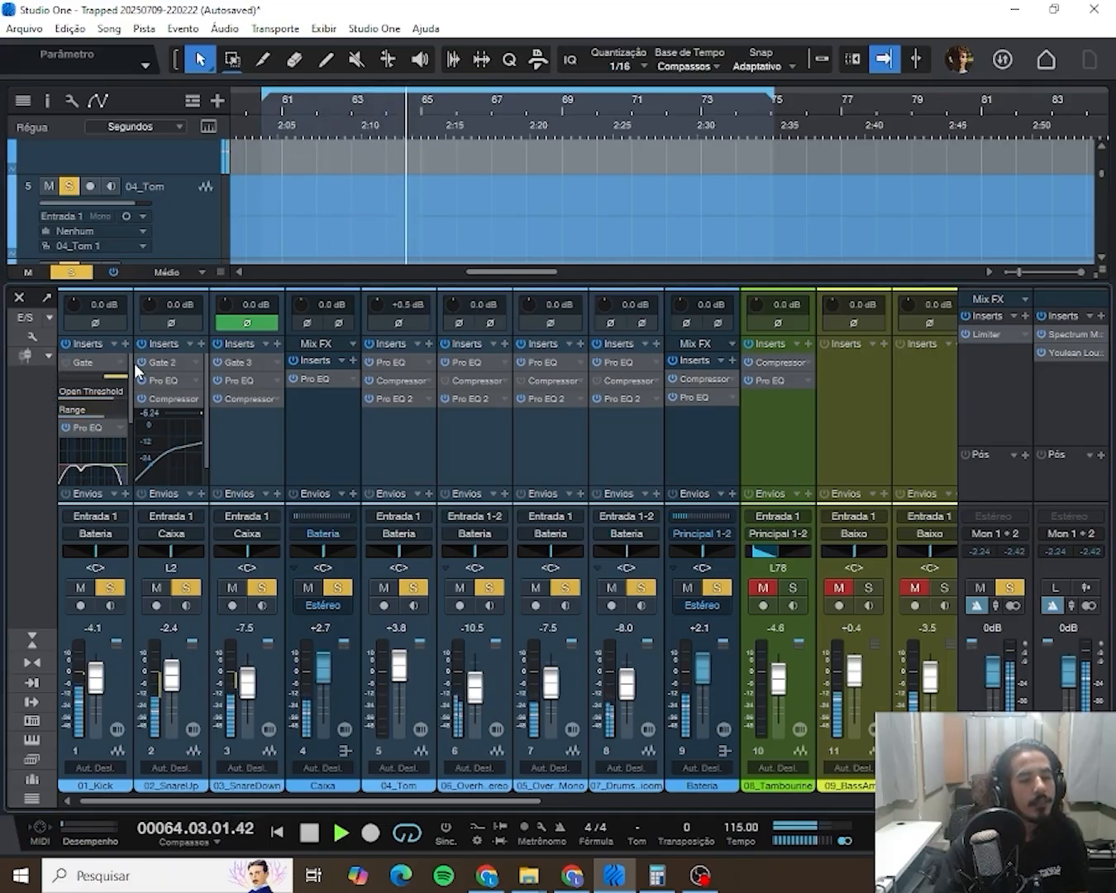
pyautogui.click(216, 362)
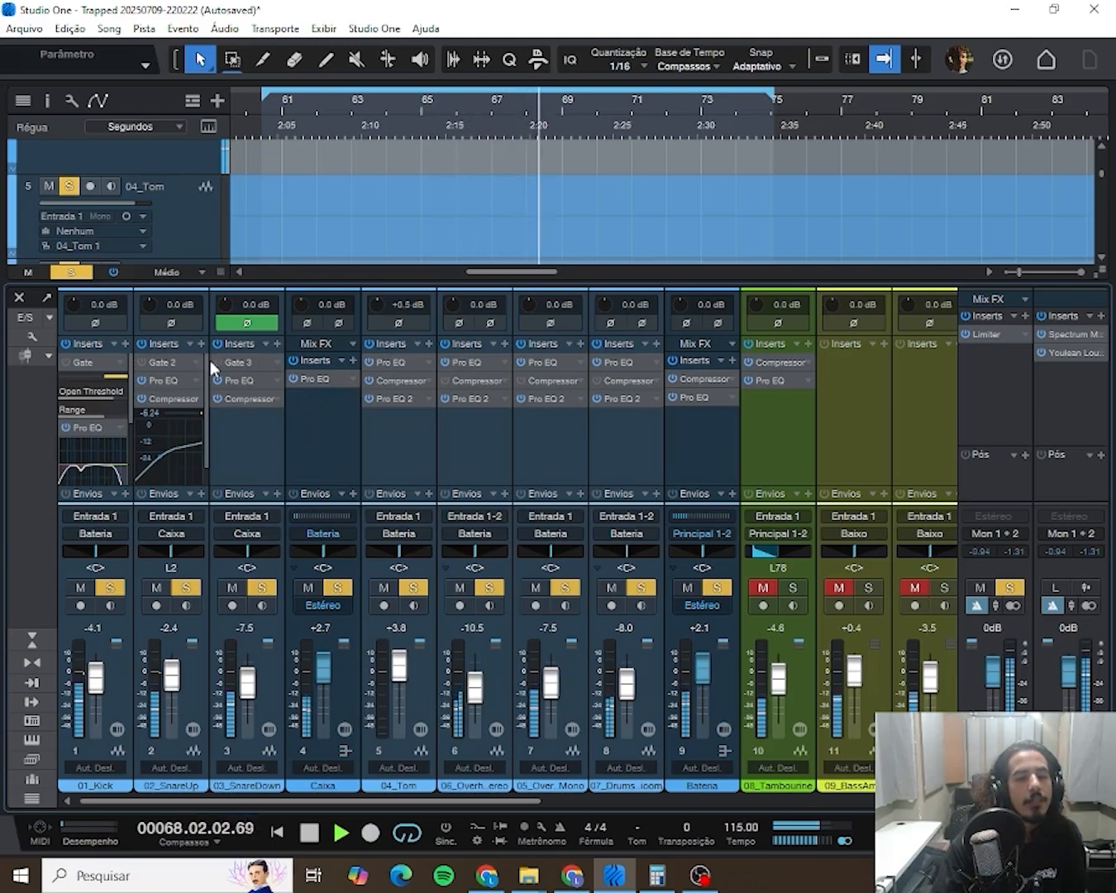
pyautogui.click(150, 364)
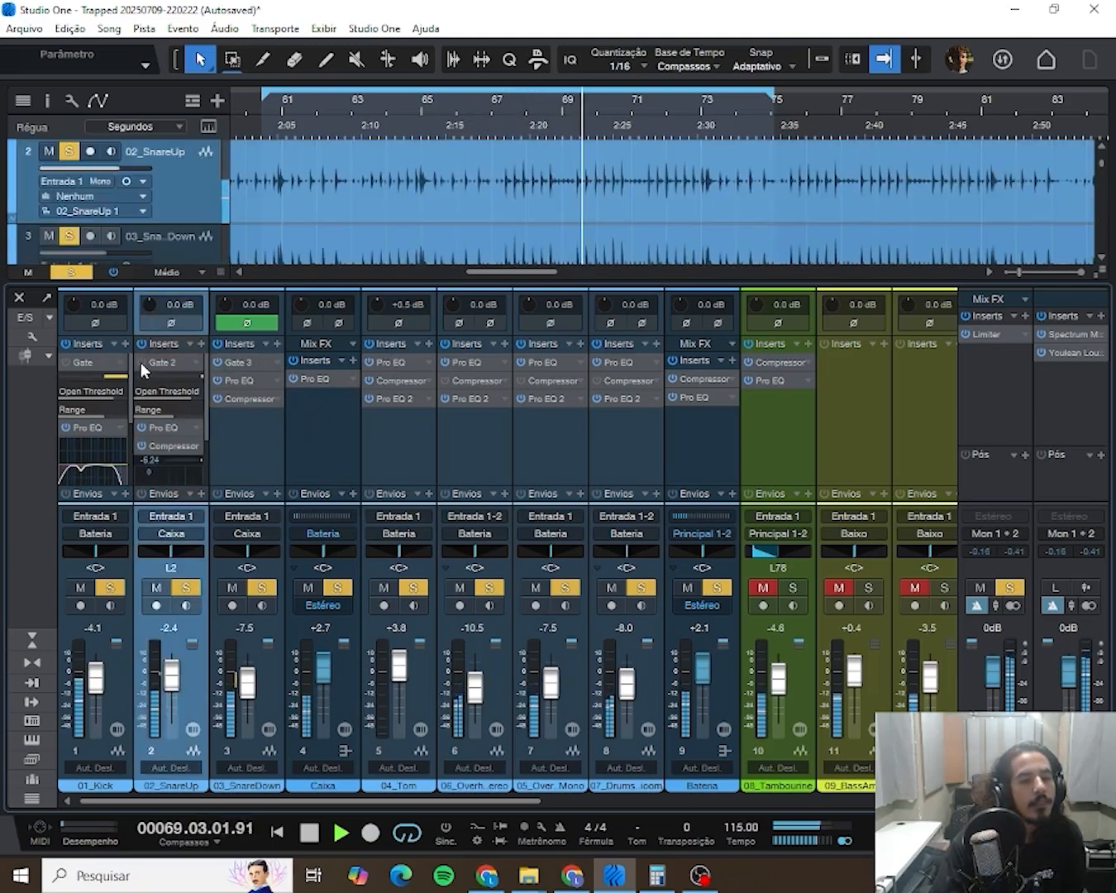
pyautogui.click(65, 363)
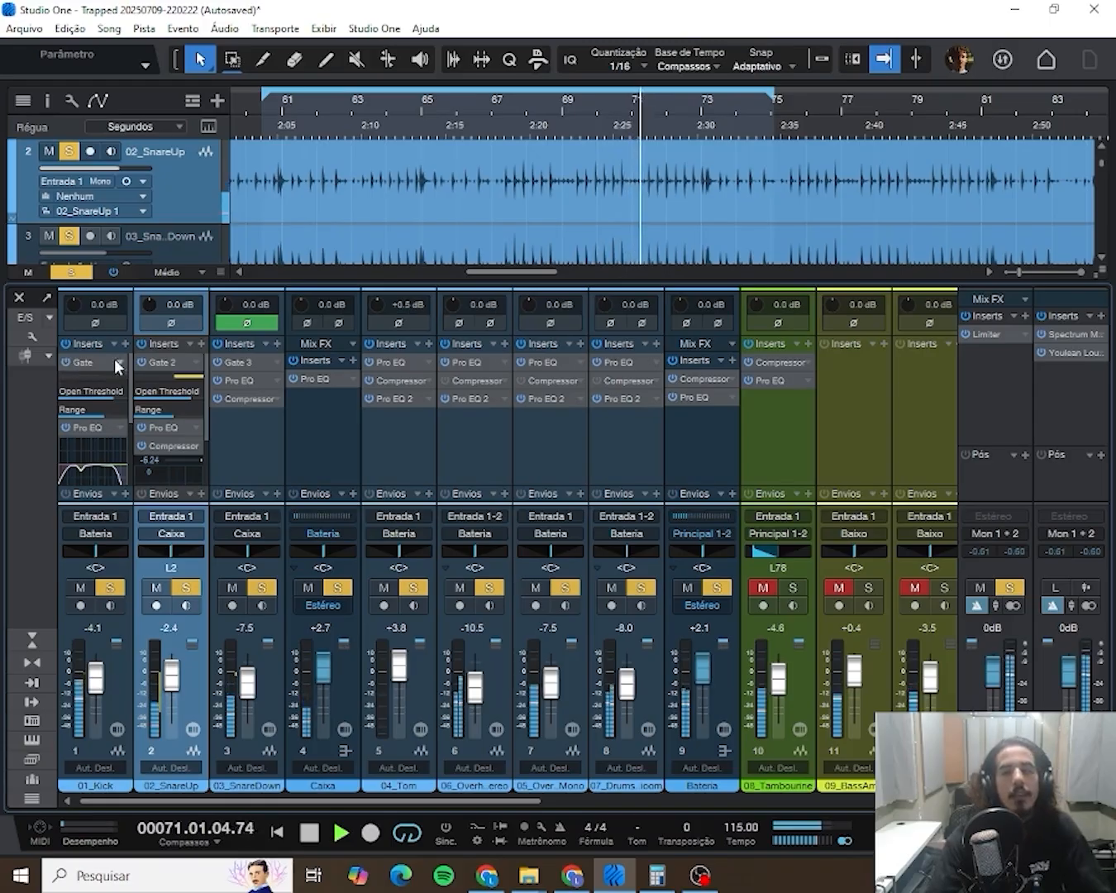
pyautogui.press('space')
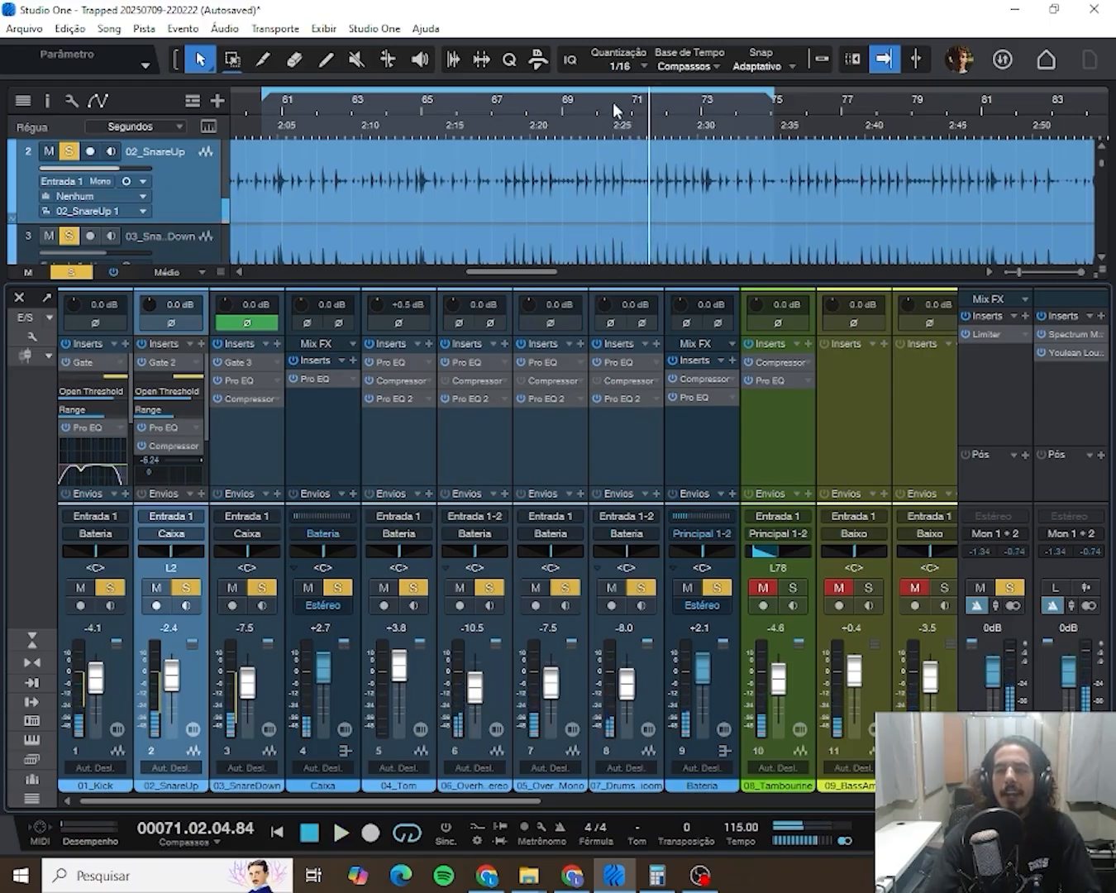
# - Replay the drum loop and compare it once more with the kick and snare gates bypassed and re-enabled
pyautogui.click(614, 102)
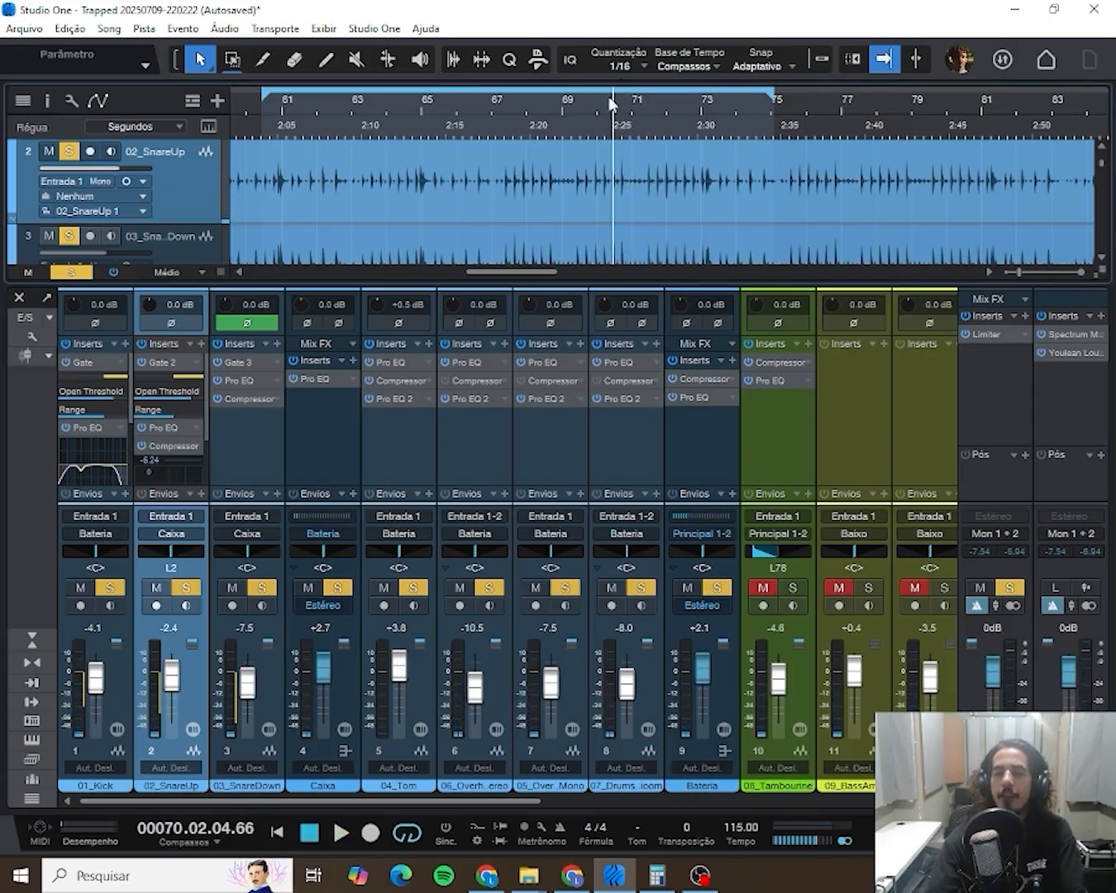
pyautogui.moveTo(613, 87); pyautogui.dragTo(726, 86)
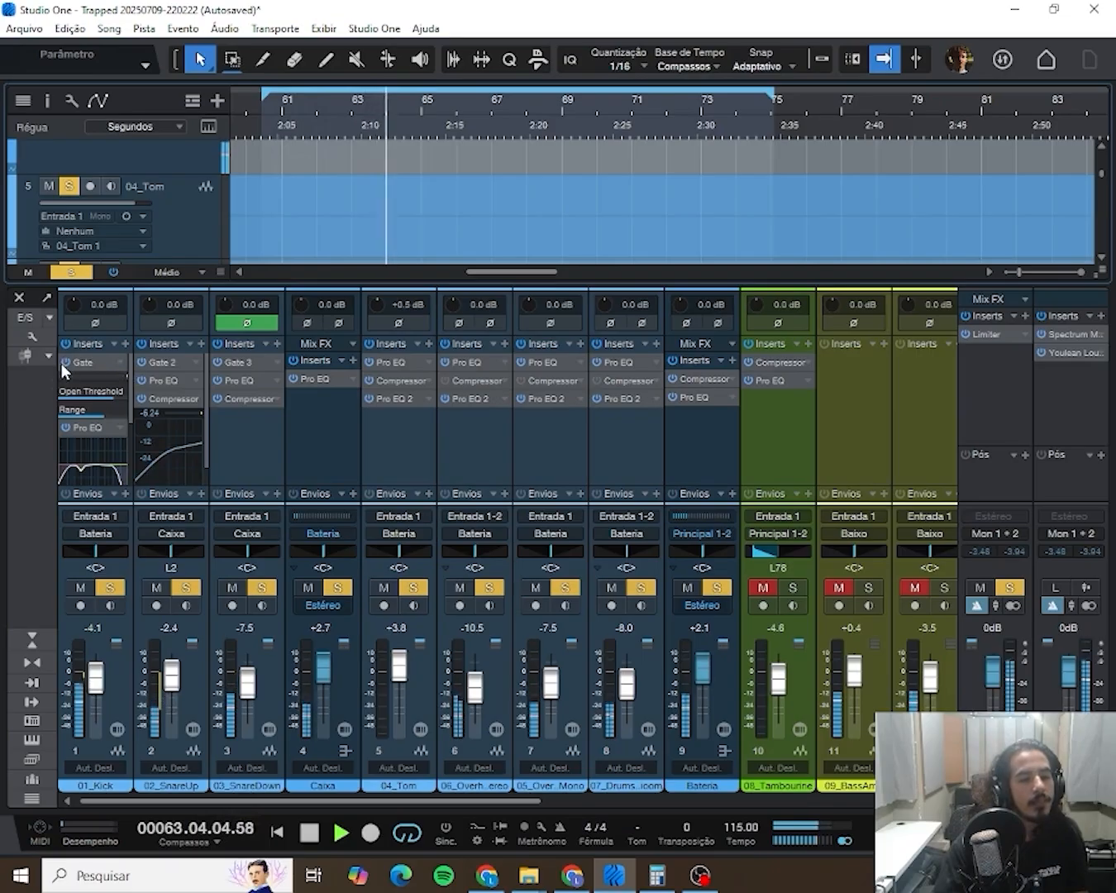
pyautogui.click(141, 362)
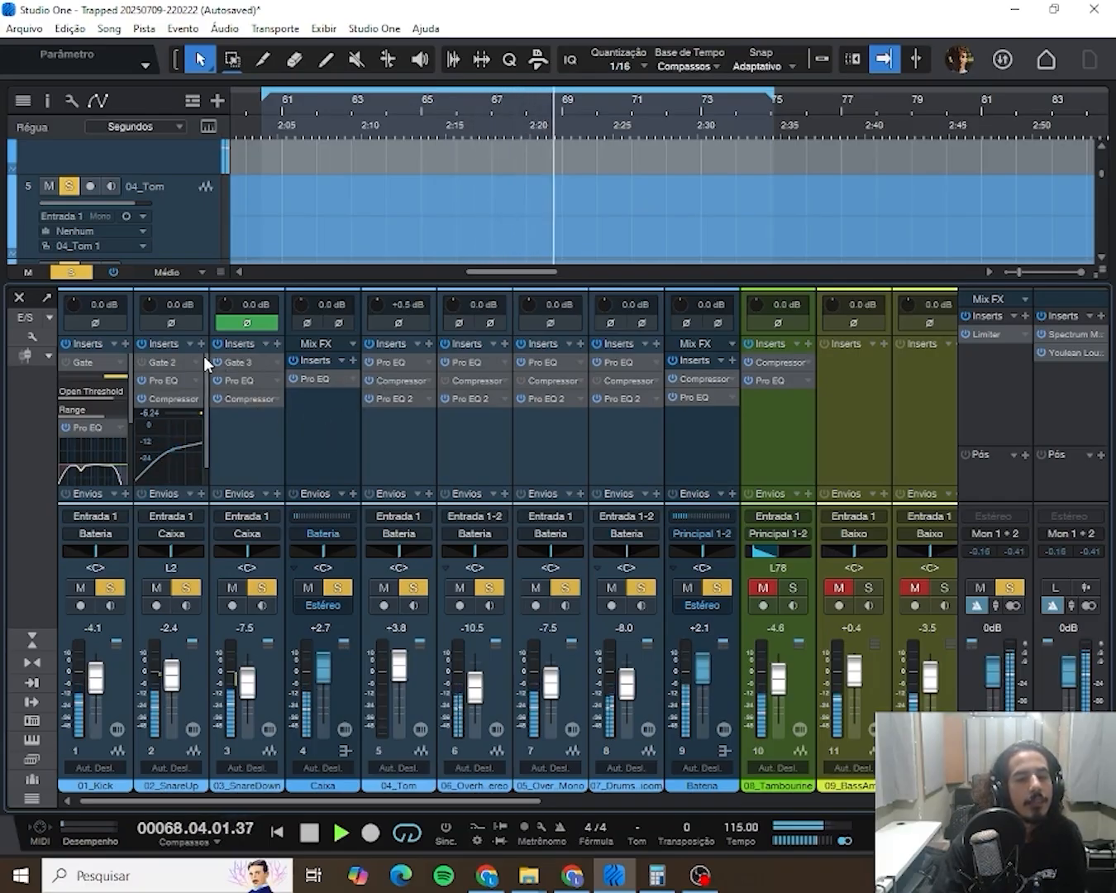
pyautogui.click(141, 362)
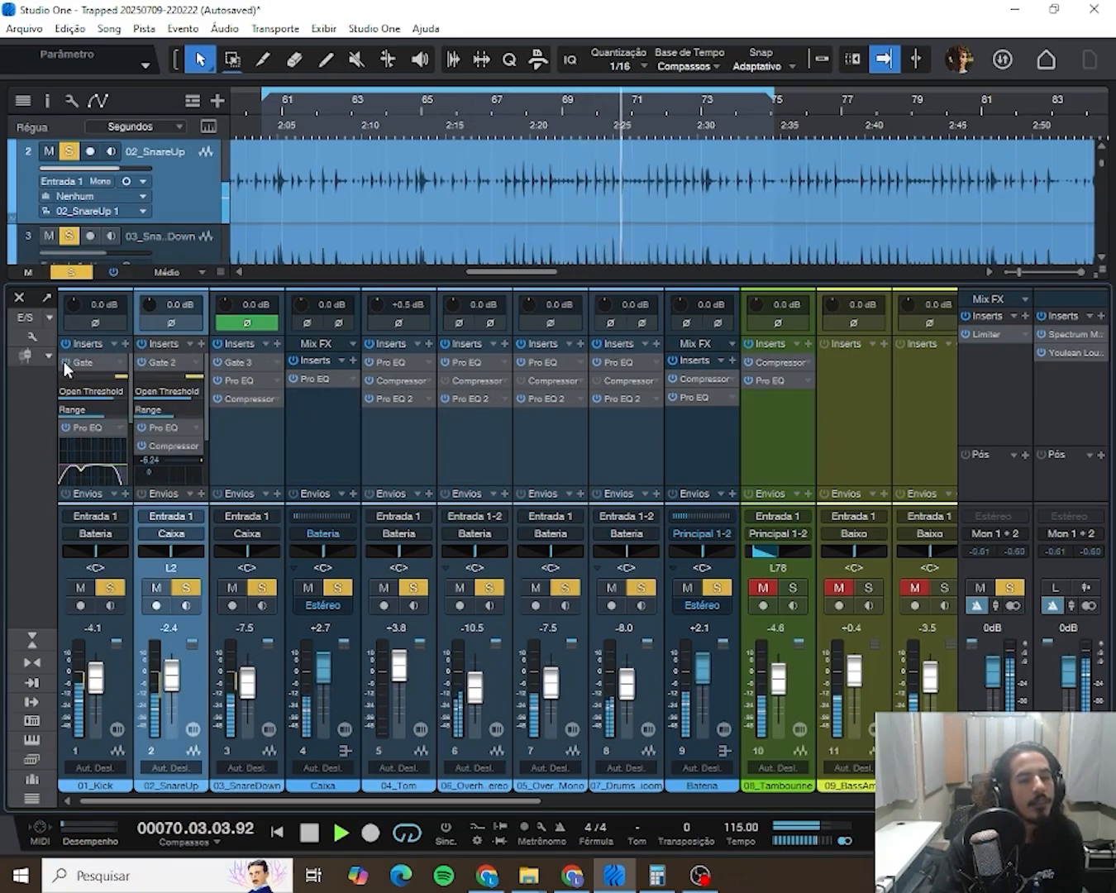
# - Stop playback, shorten the loop range to about bars 70 to 75, and place the playhead just before its start
pyautogui.press('space')
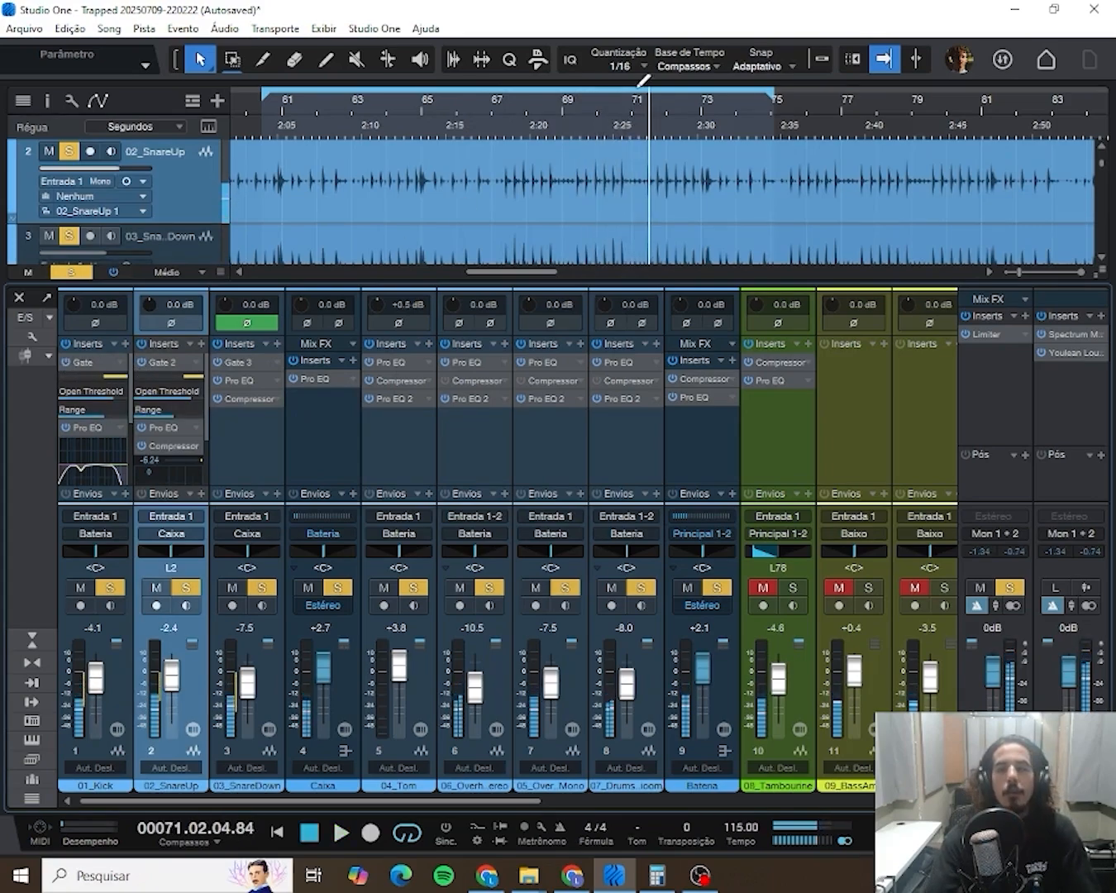
pyautogui.click(613, 102)
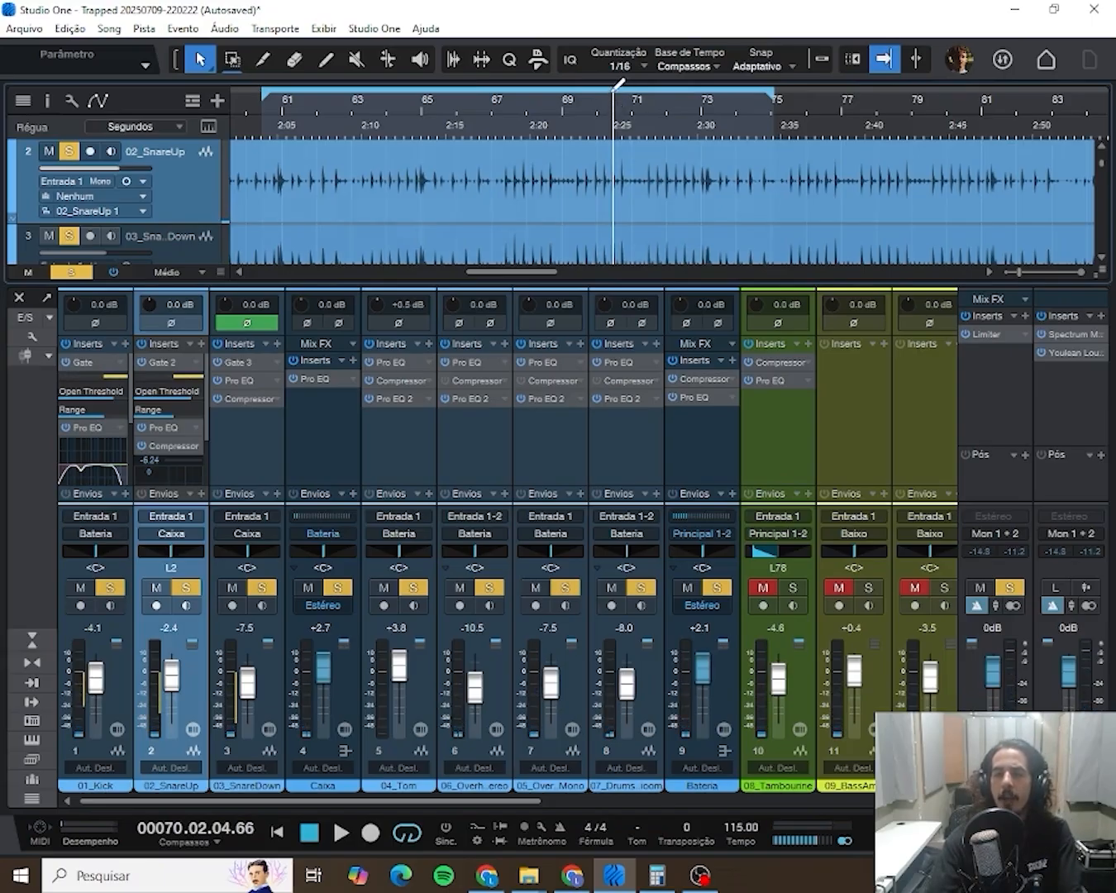
pyautogui.moveTo(616, 88); pyautogui.dragTo(774, 89)
pyautogui.click(607, 118)
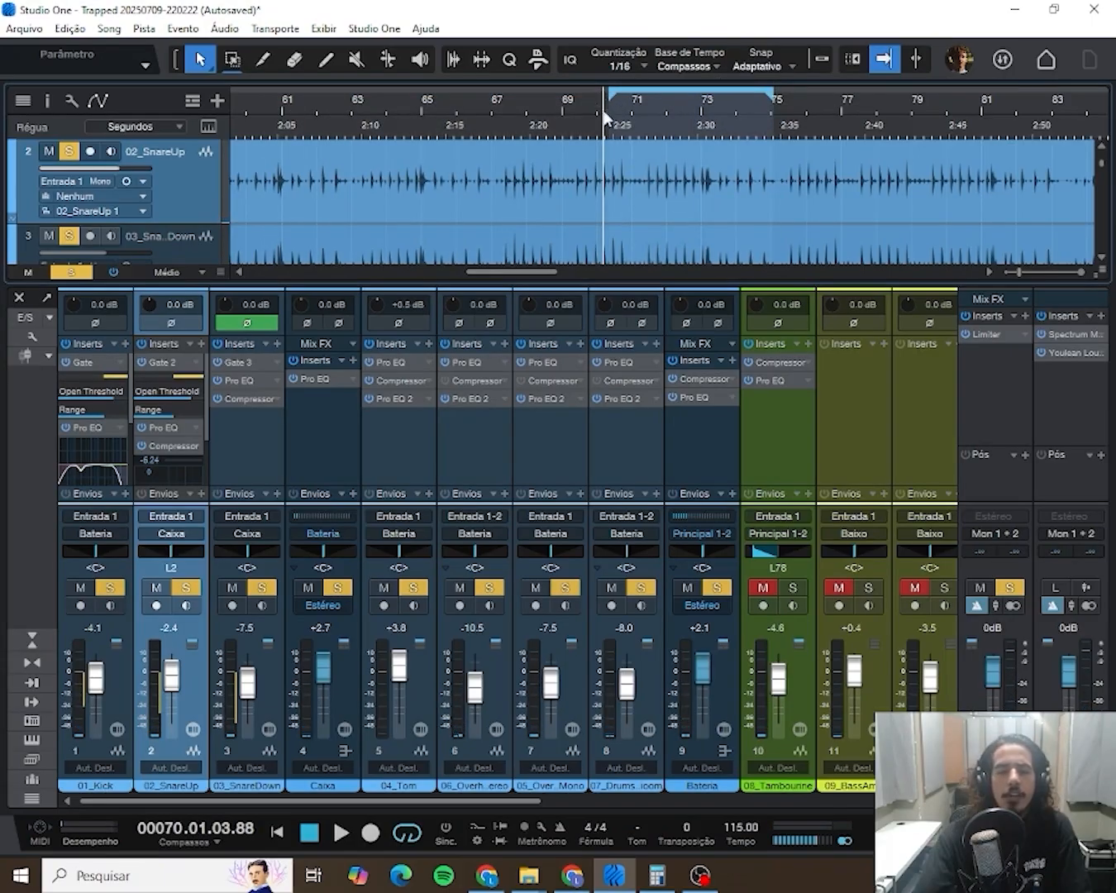
# - Play the shortened drum loop and bypass the gates on 03_SnareDown, 02_SnareUp and 01_Kick
pyautogui.press('space')
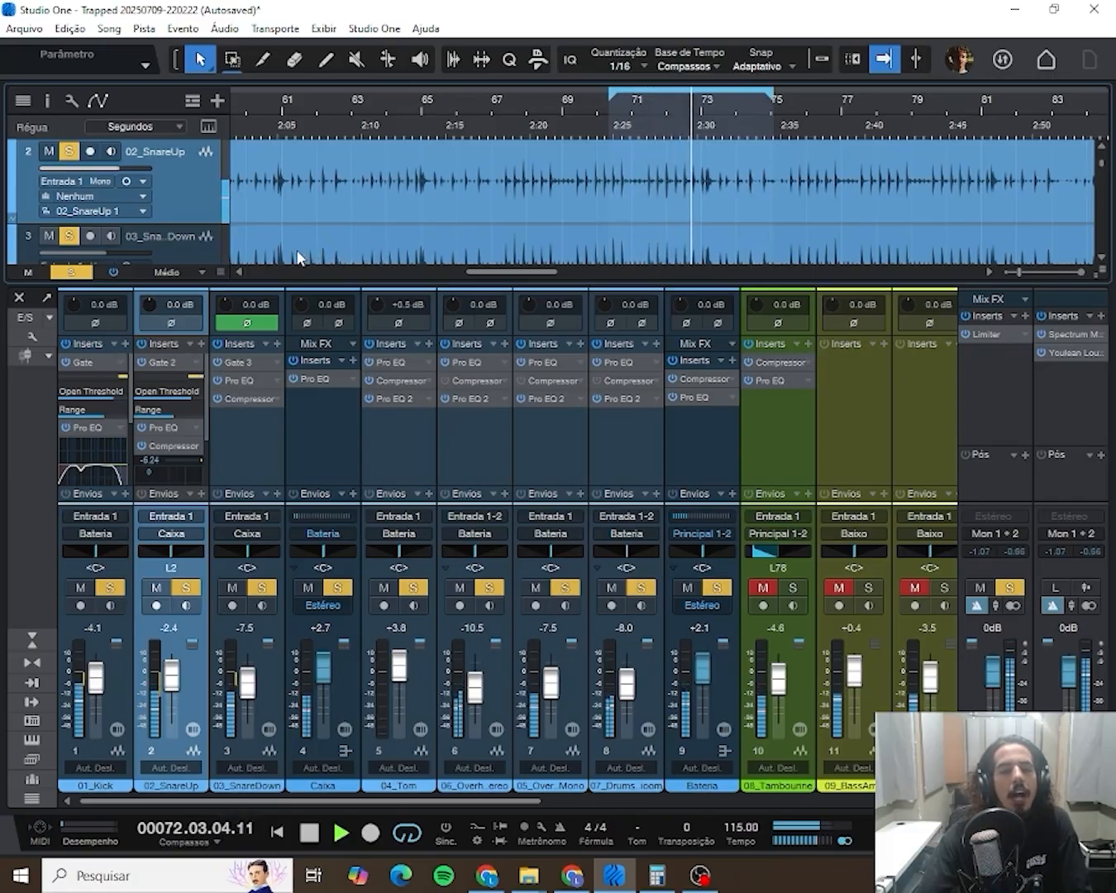
pyautogui.click(217, 363)
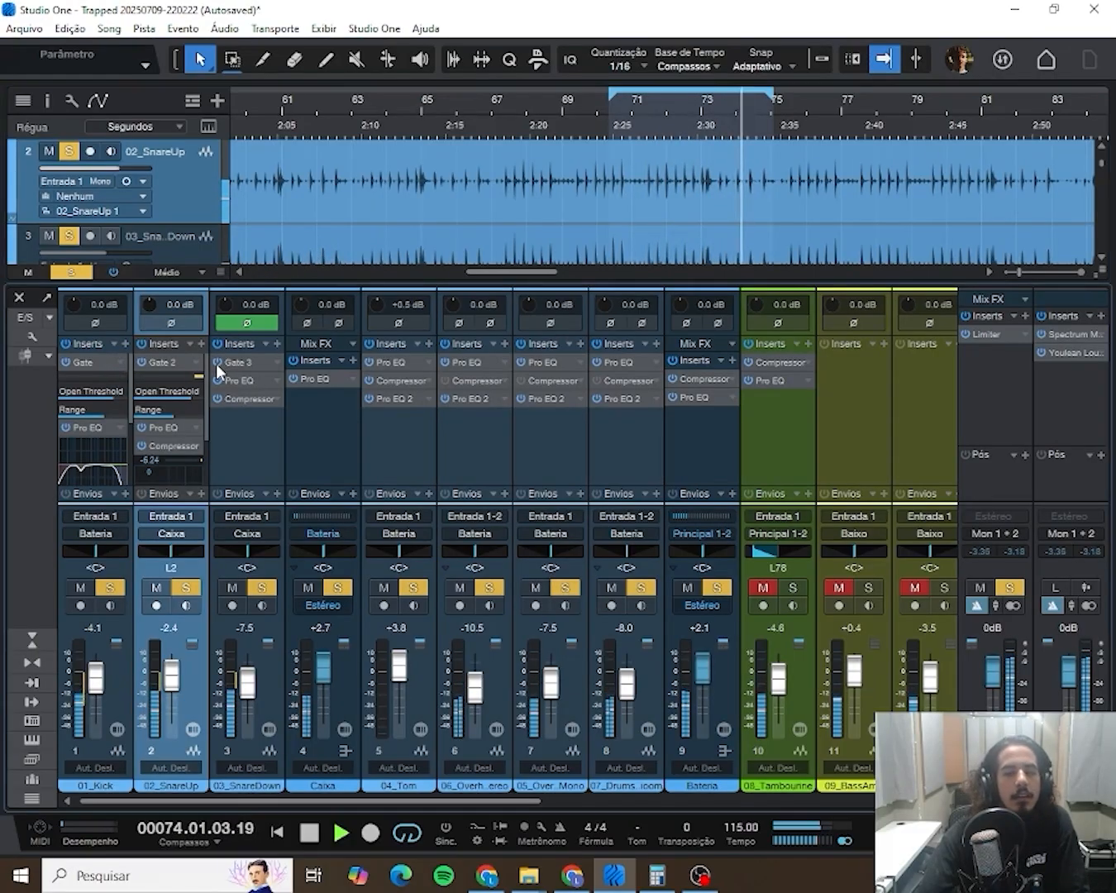
pyautogui.click(144, 362)
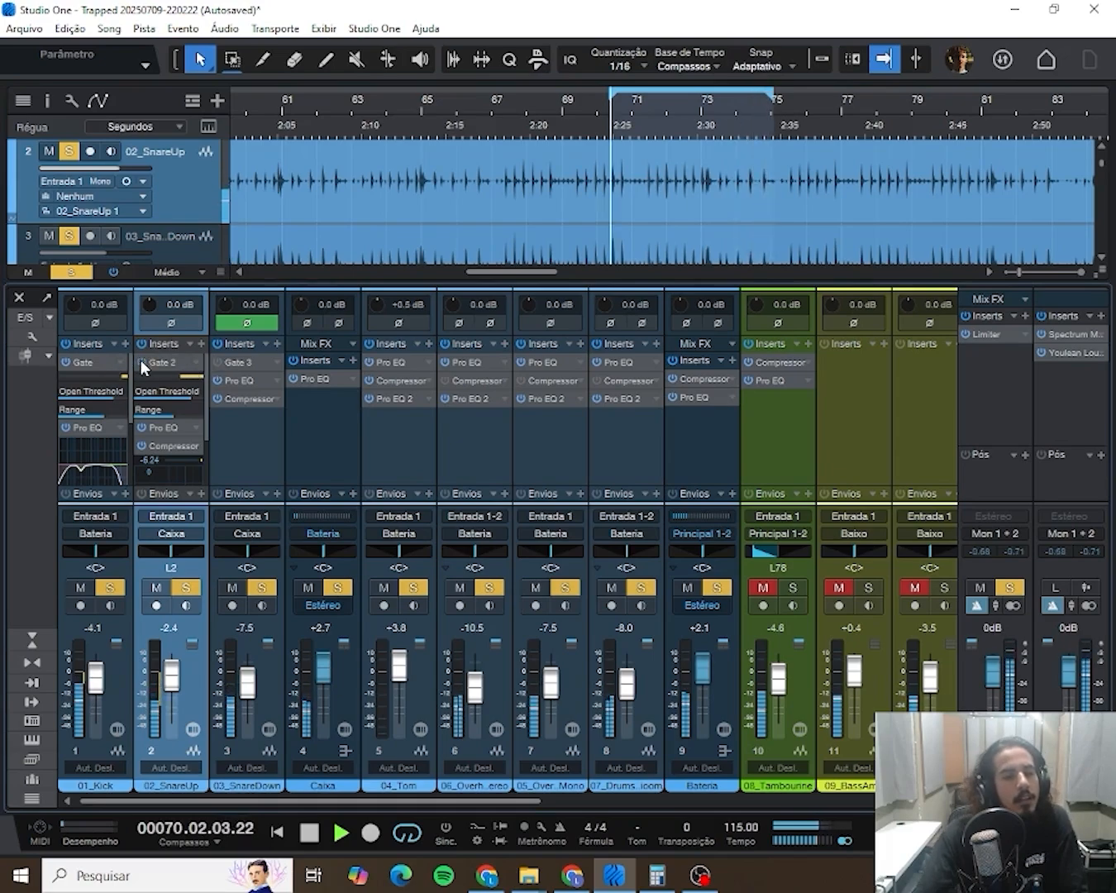
pyautogui.click(62, 361)
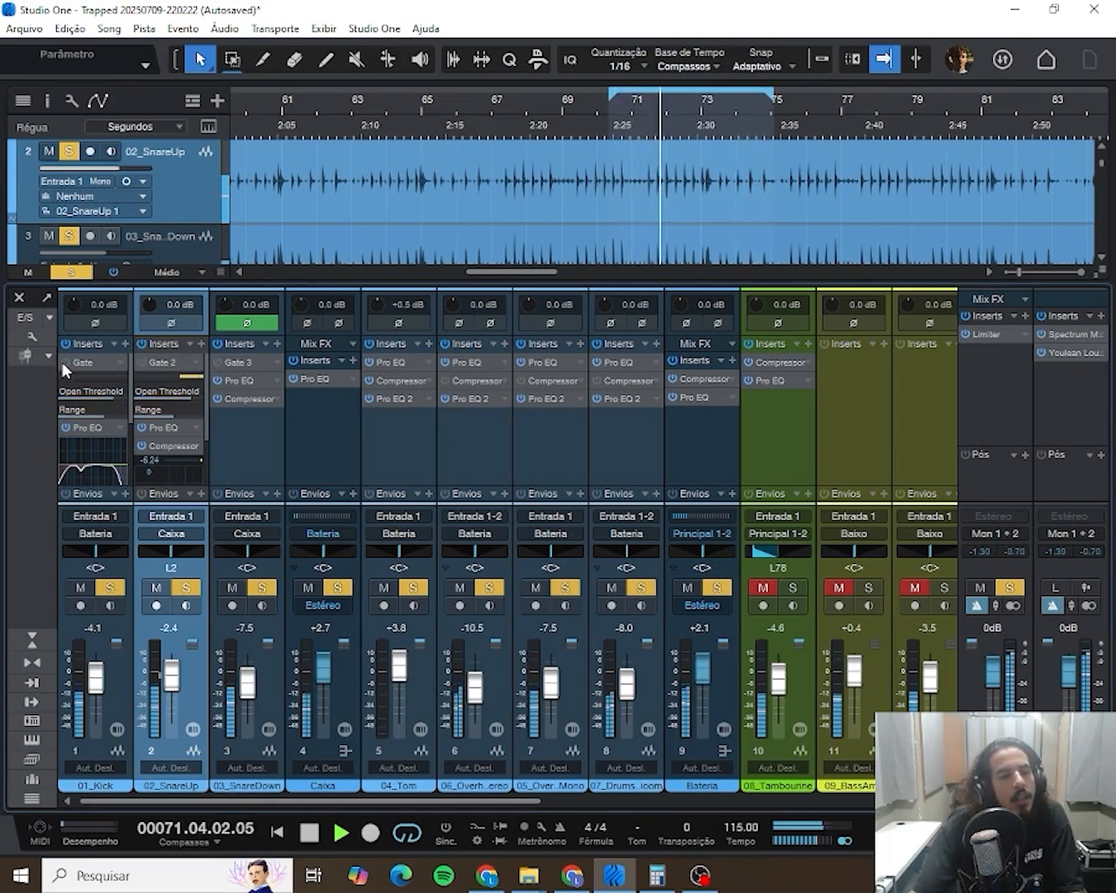